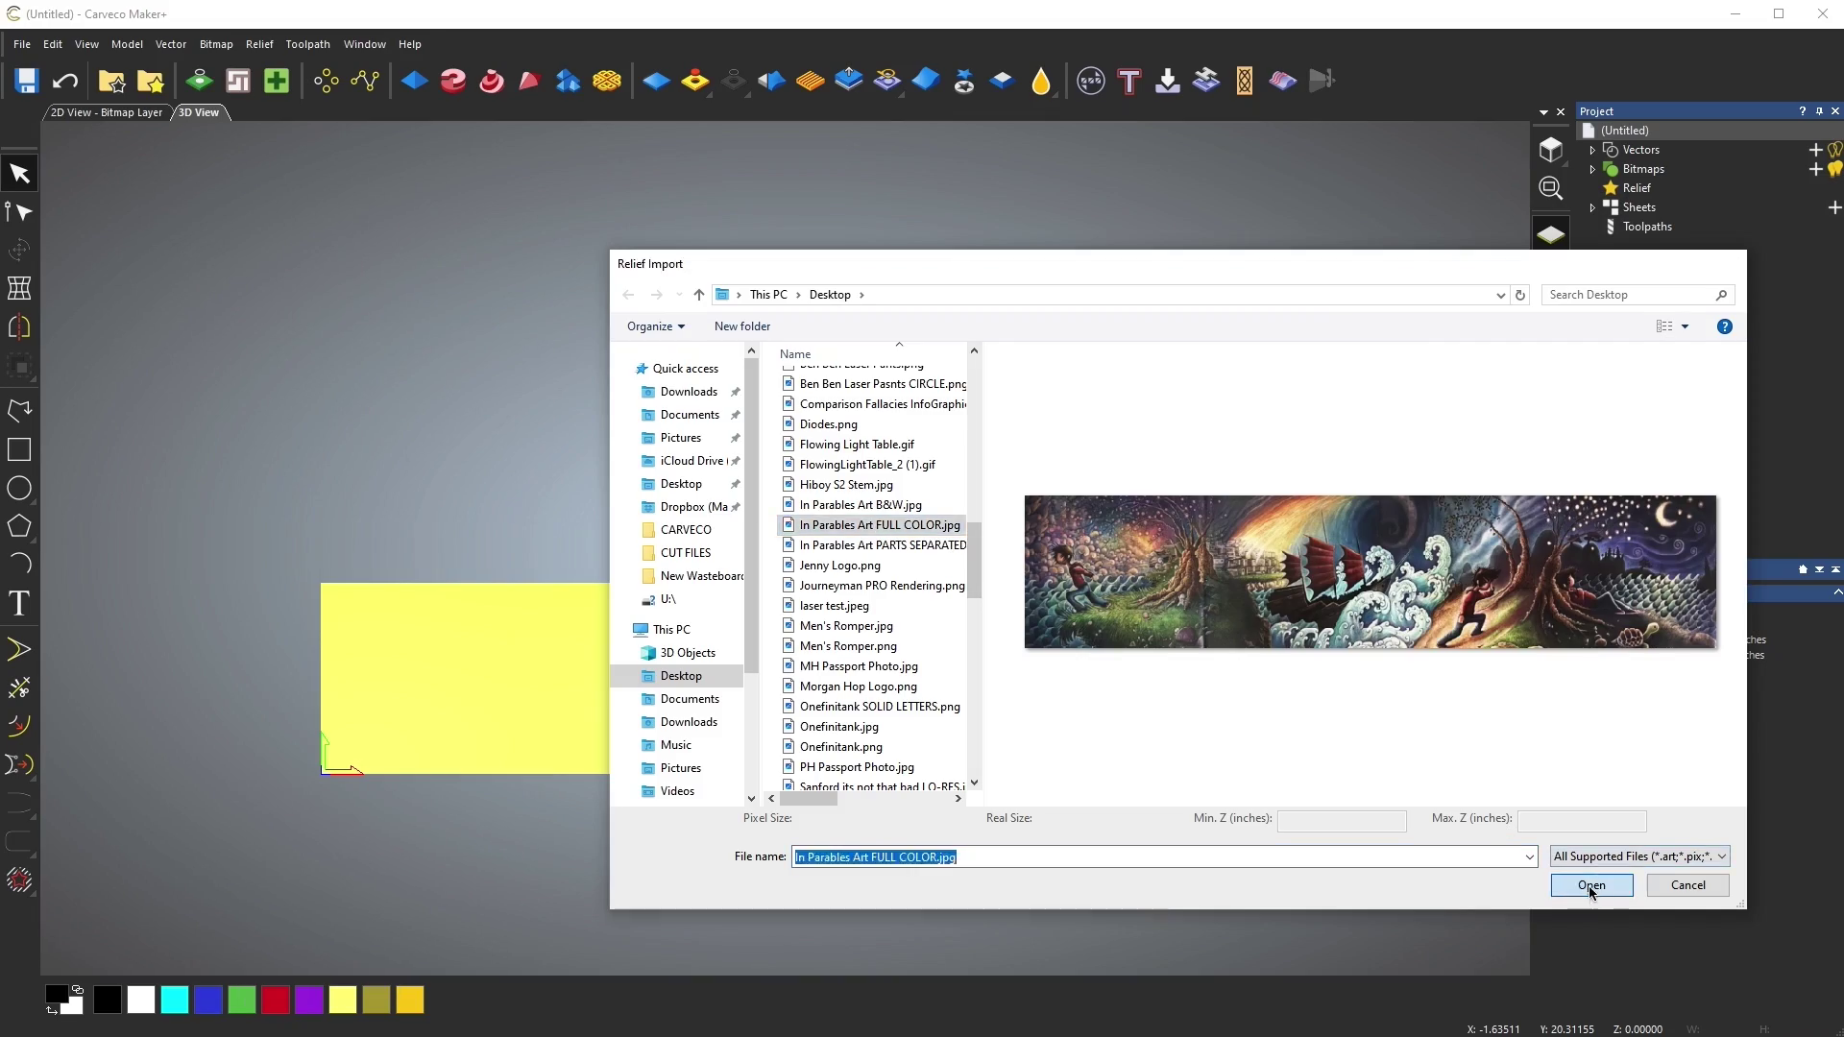
Step: Import In Parables Art FULL COLOR.jpg as a 32 × 7.11111 inch relief with 0.125-inch Z range
{"action": "left_click", "coordinate": [1591, 889]}
{"action": "scroll", "coordinate": [762, 557], "scroll_direction": "up", "scroll_amount": 2}
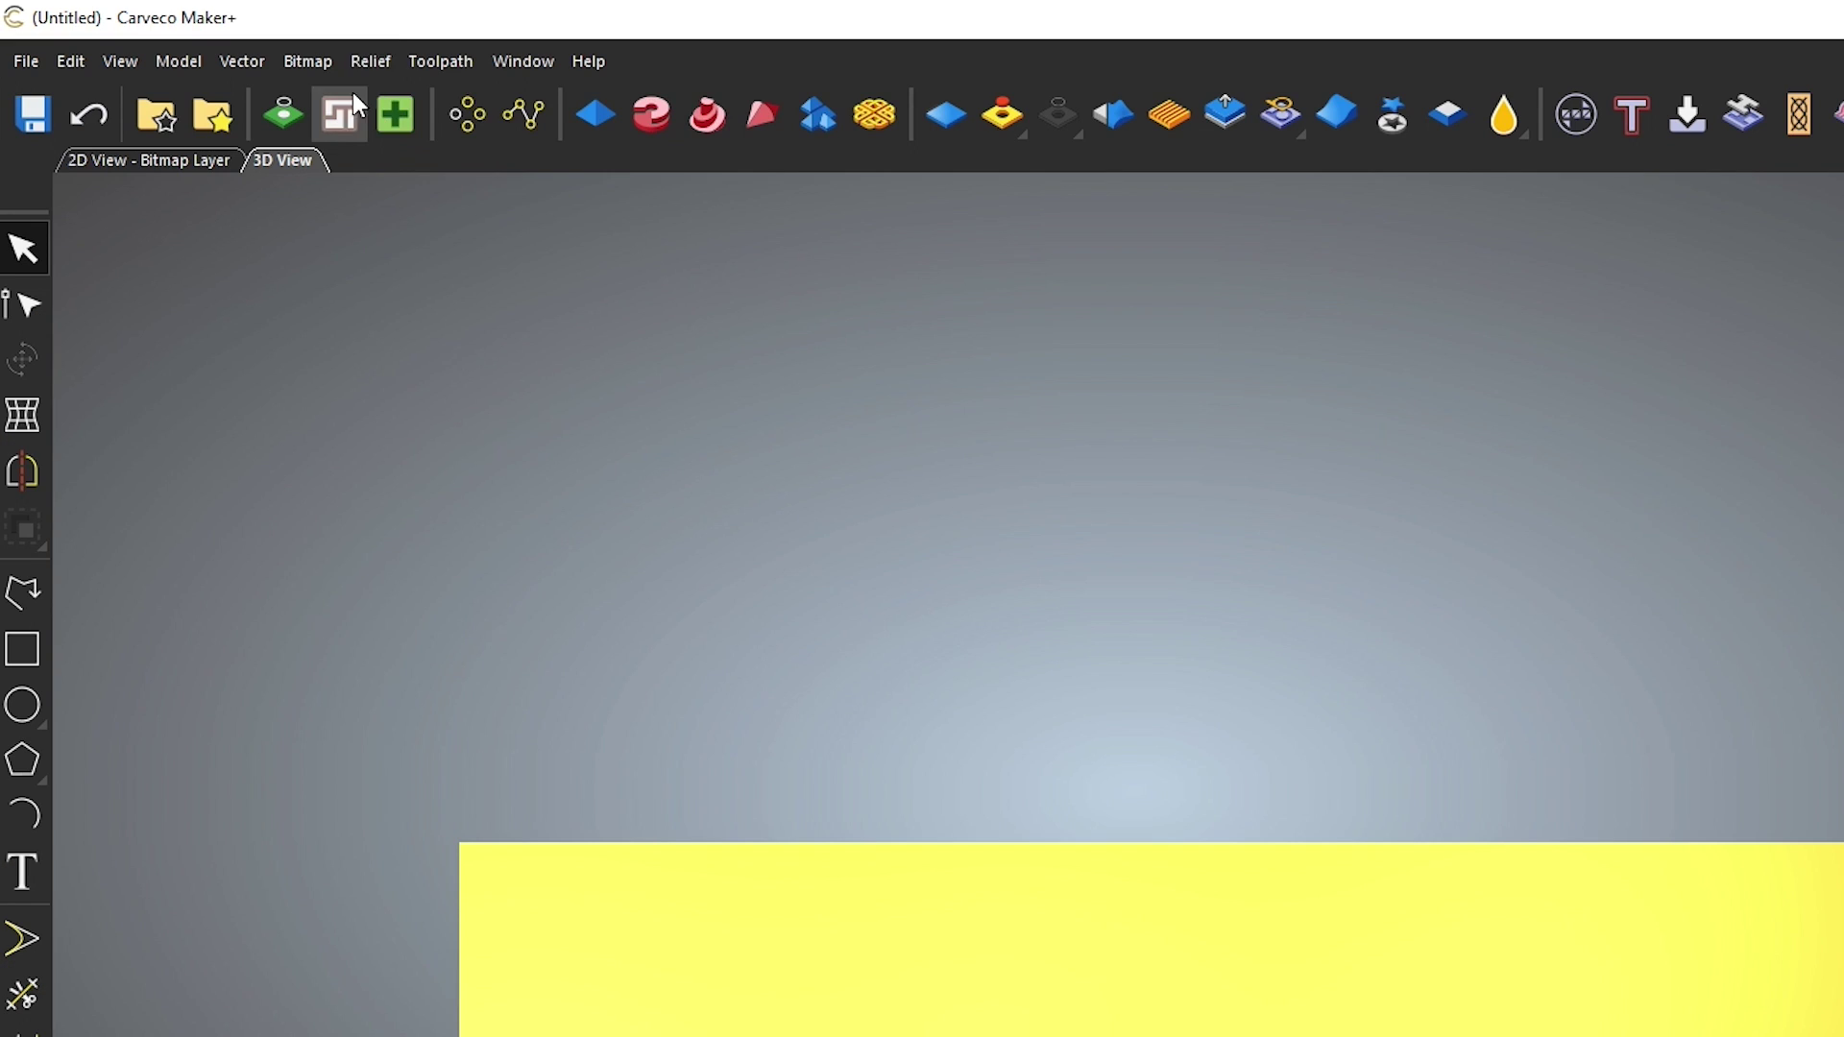
Step: Import In Parables Art FULL COLOR.jpg again as a 10800 × 2400 relief via Relief > Import
{"action": "left_click", "coordinate": [370, 60]}
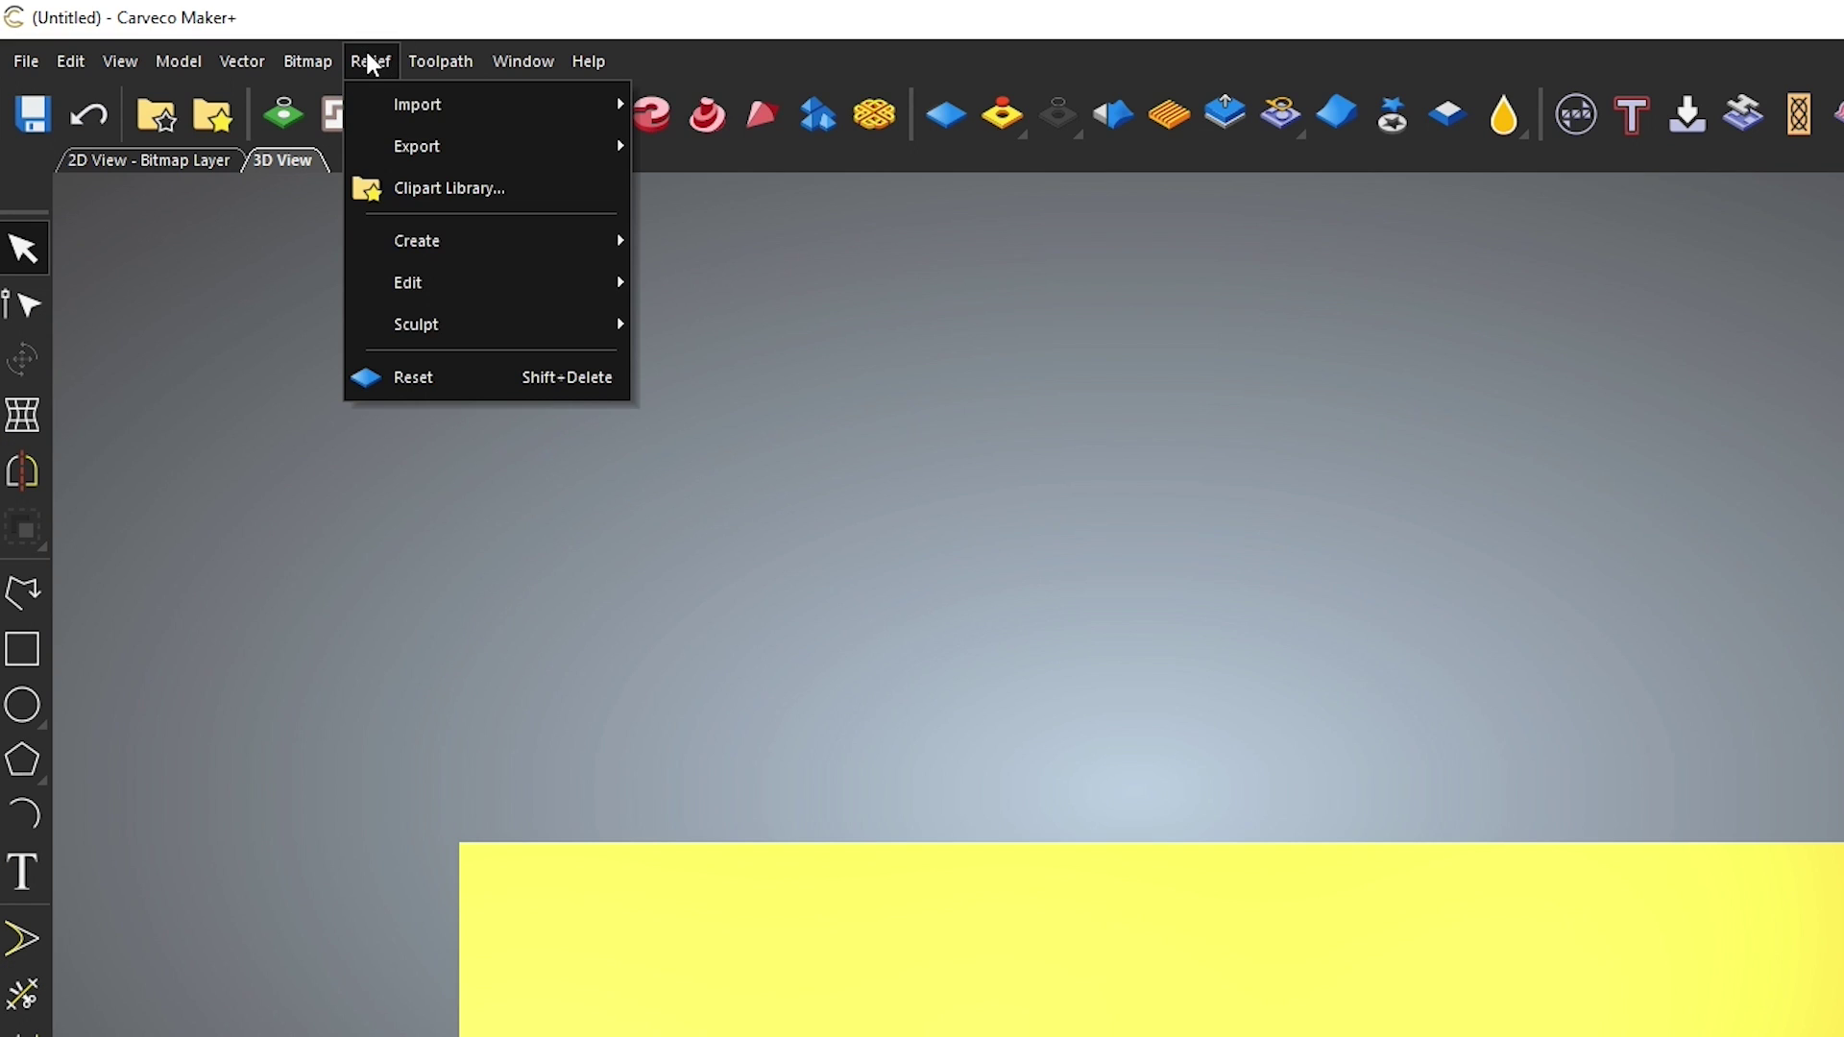
{"action": "mouse_move", "coordinate": [404, 104]}
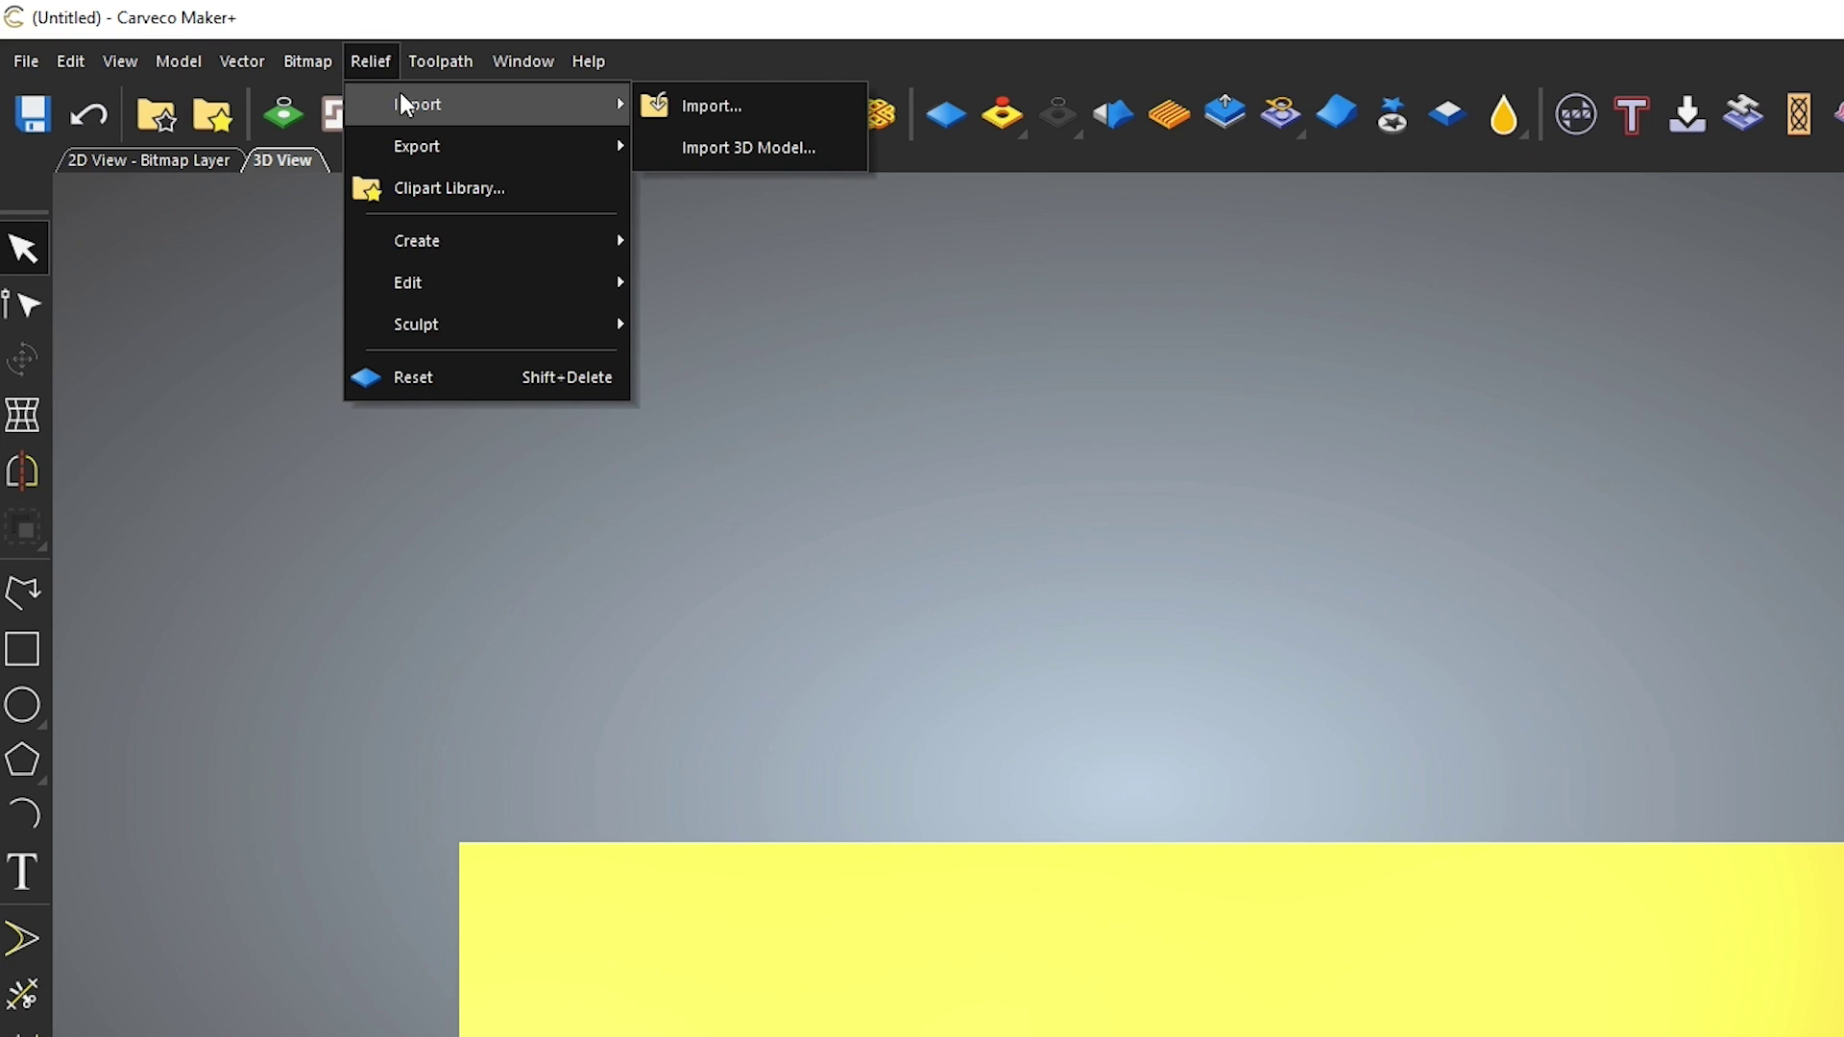
{"action": "left_click", "coordinate": [680, 105]}
{"action": "left_click_drag", "start_coordinate": [666, 244], "coordinate": [670, 485]}
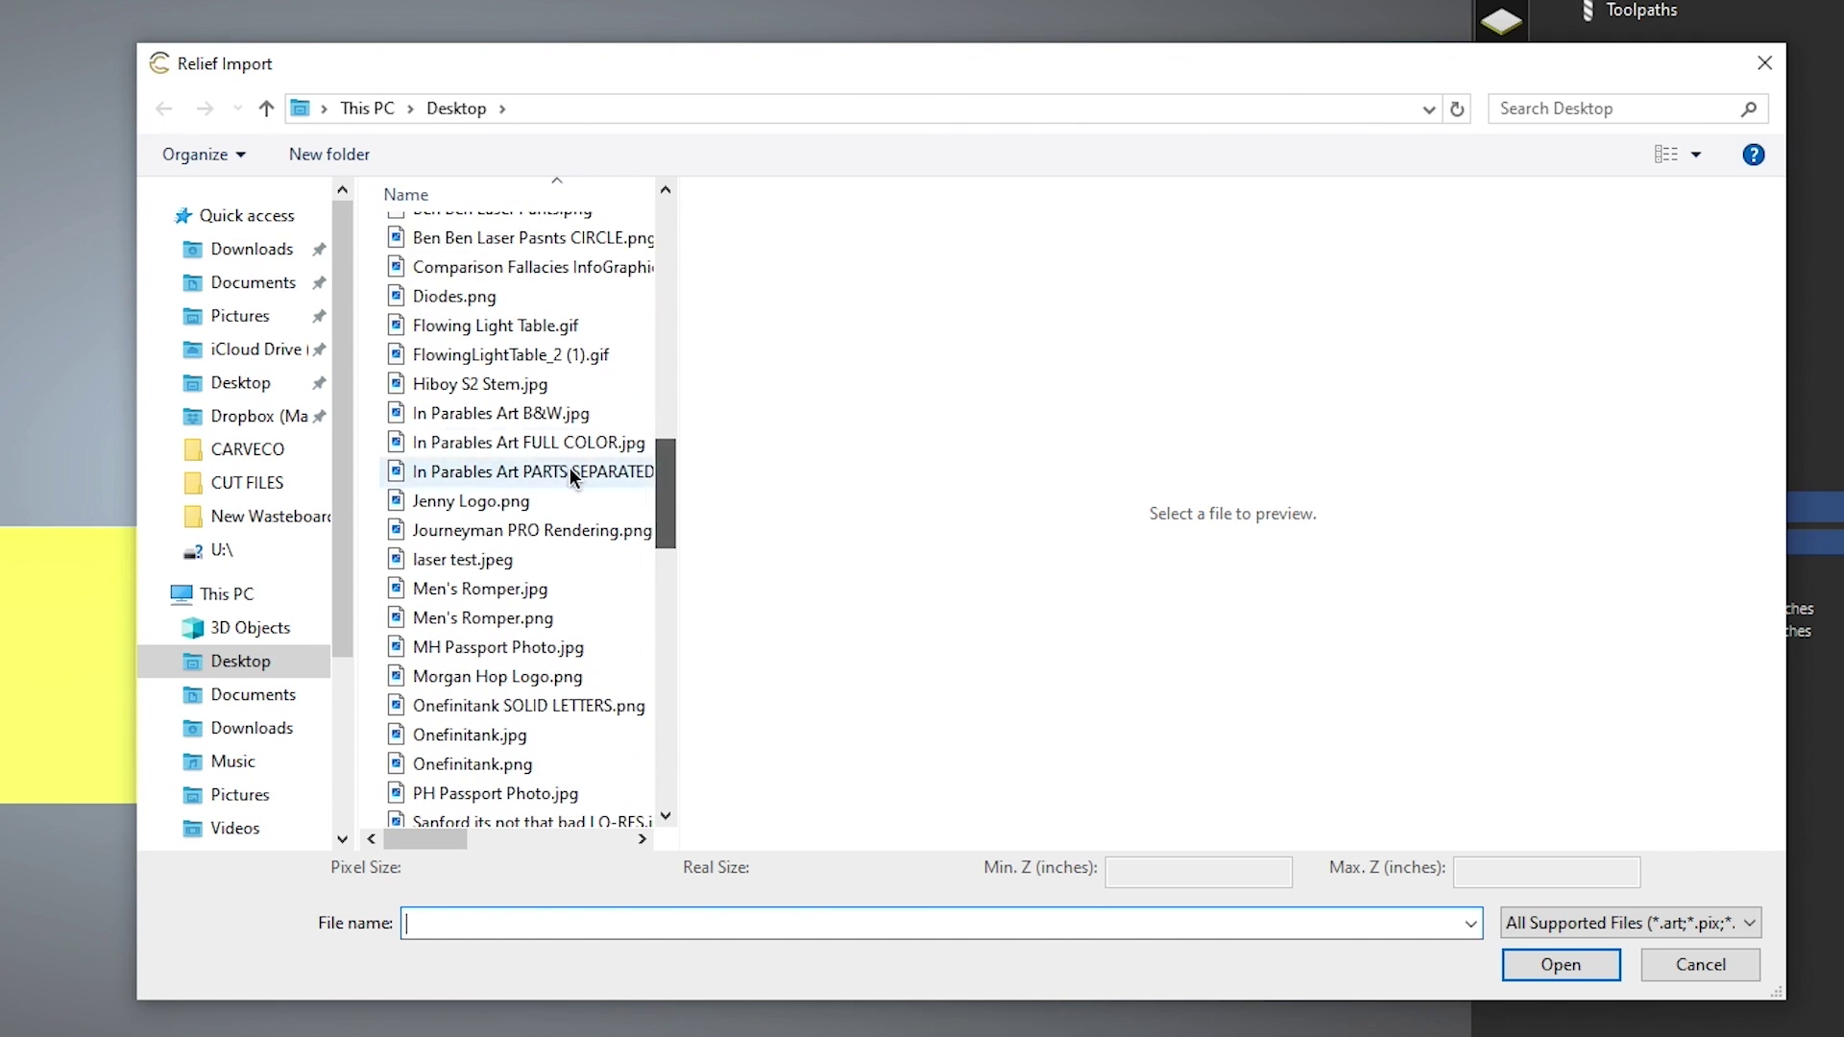
{"action": "left_click", "coordinate": [528, 452]}
{"action": "left_click", "coordinate": [1560, 964]}
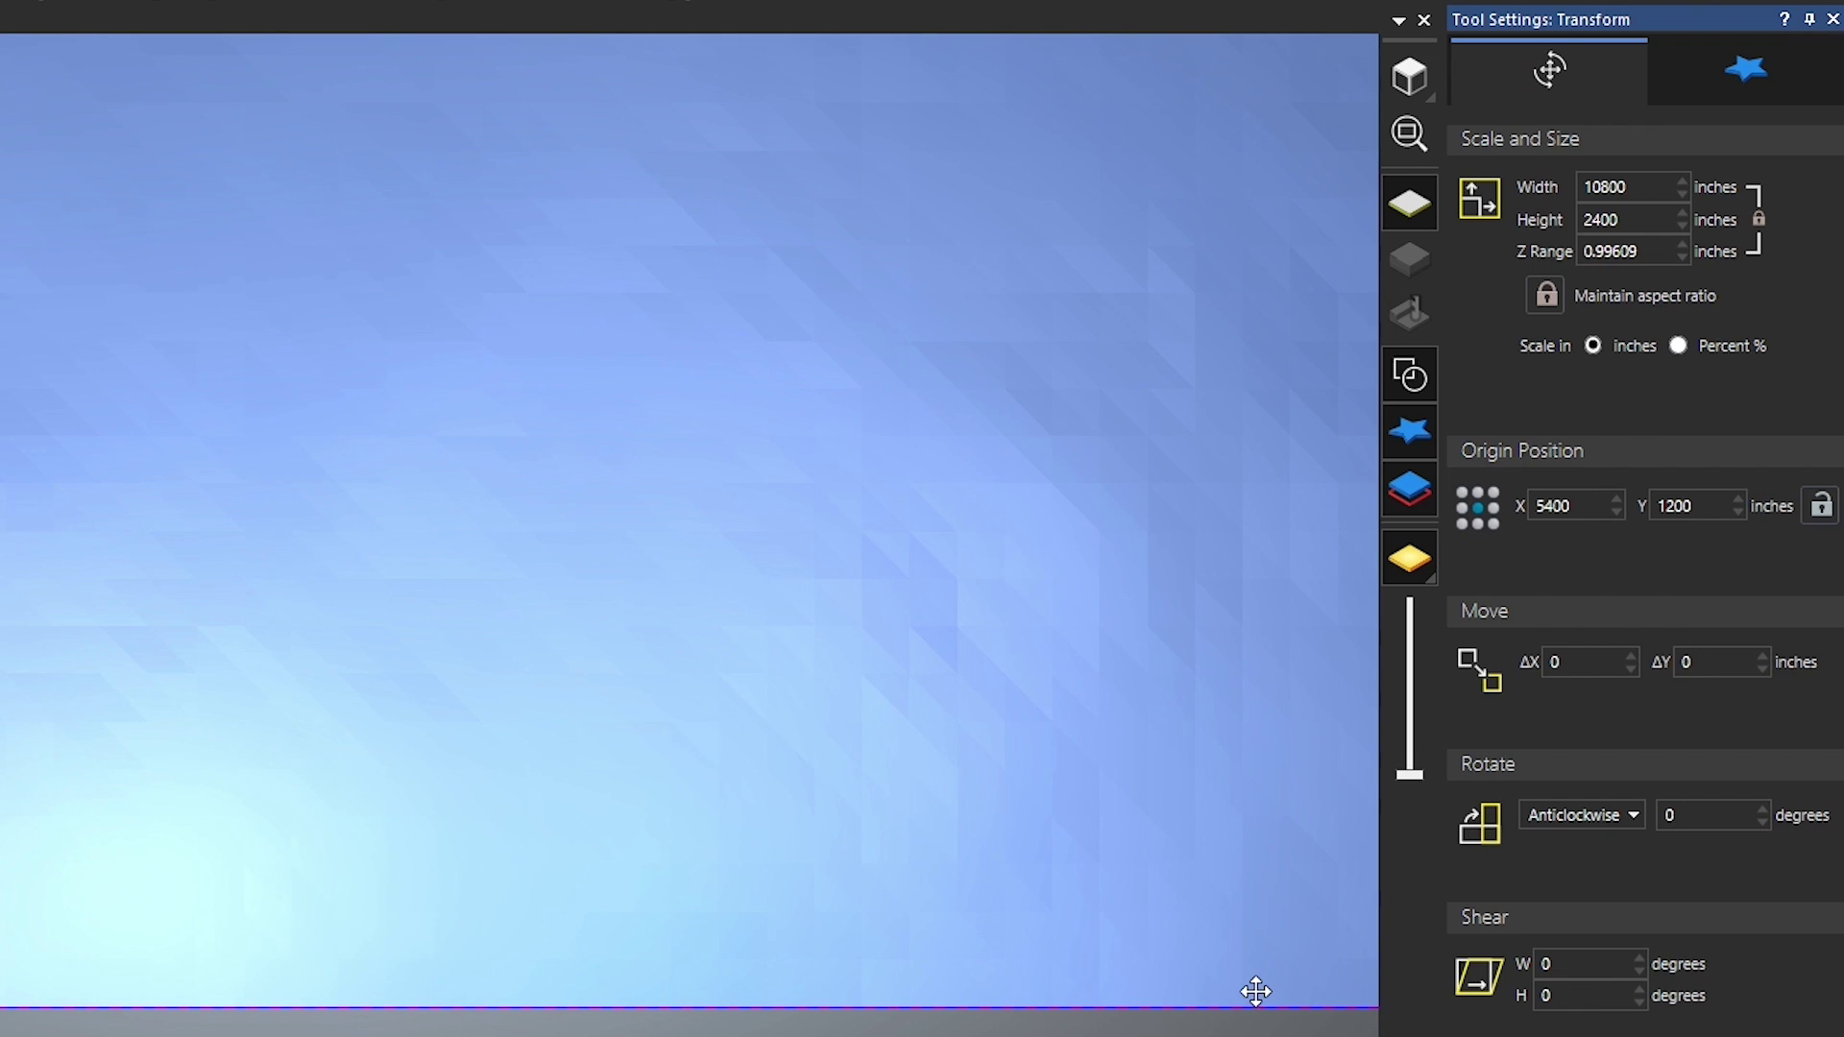
Step: Rescale the relief to 32 inches wide with locked aspect and a 0.125-inch Z range
{"action": "left_click", "coordinate": [1598, 219]}
{"action": "left_click_drag", "start_coordinate": [1641, 186], "coordinate": [1550, 182]}
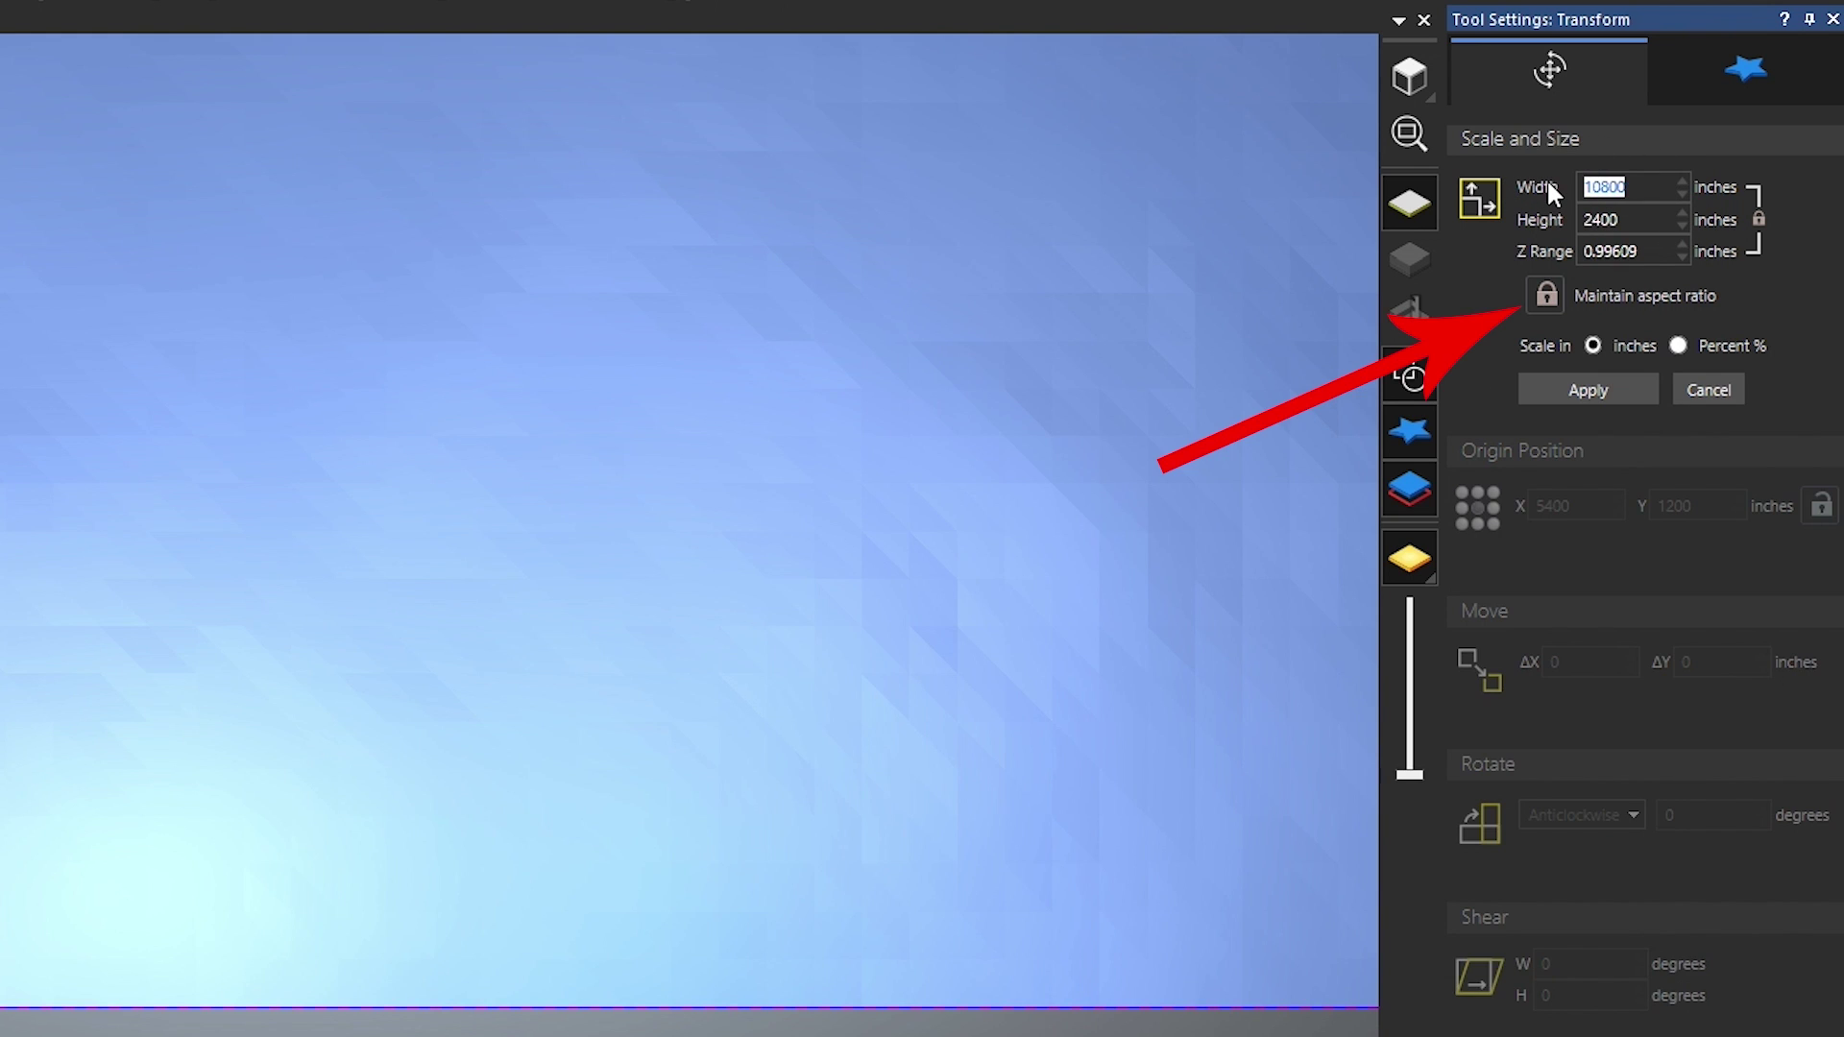
{"action": "type", "text": "32"}
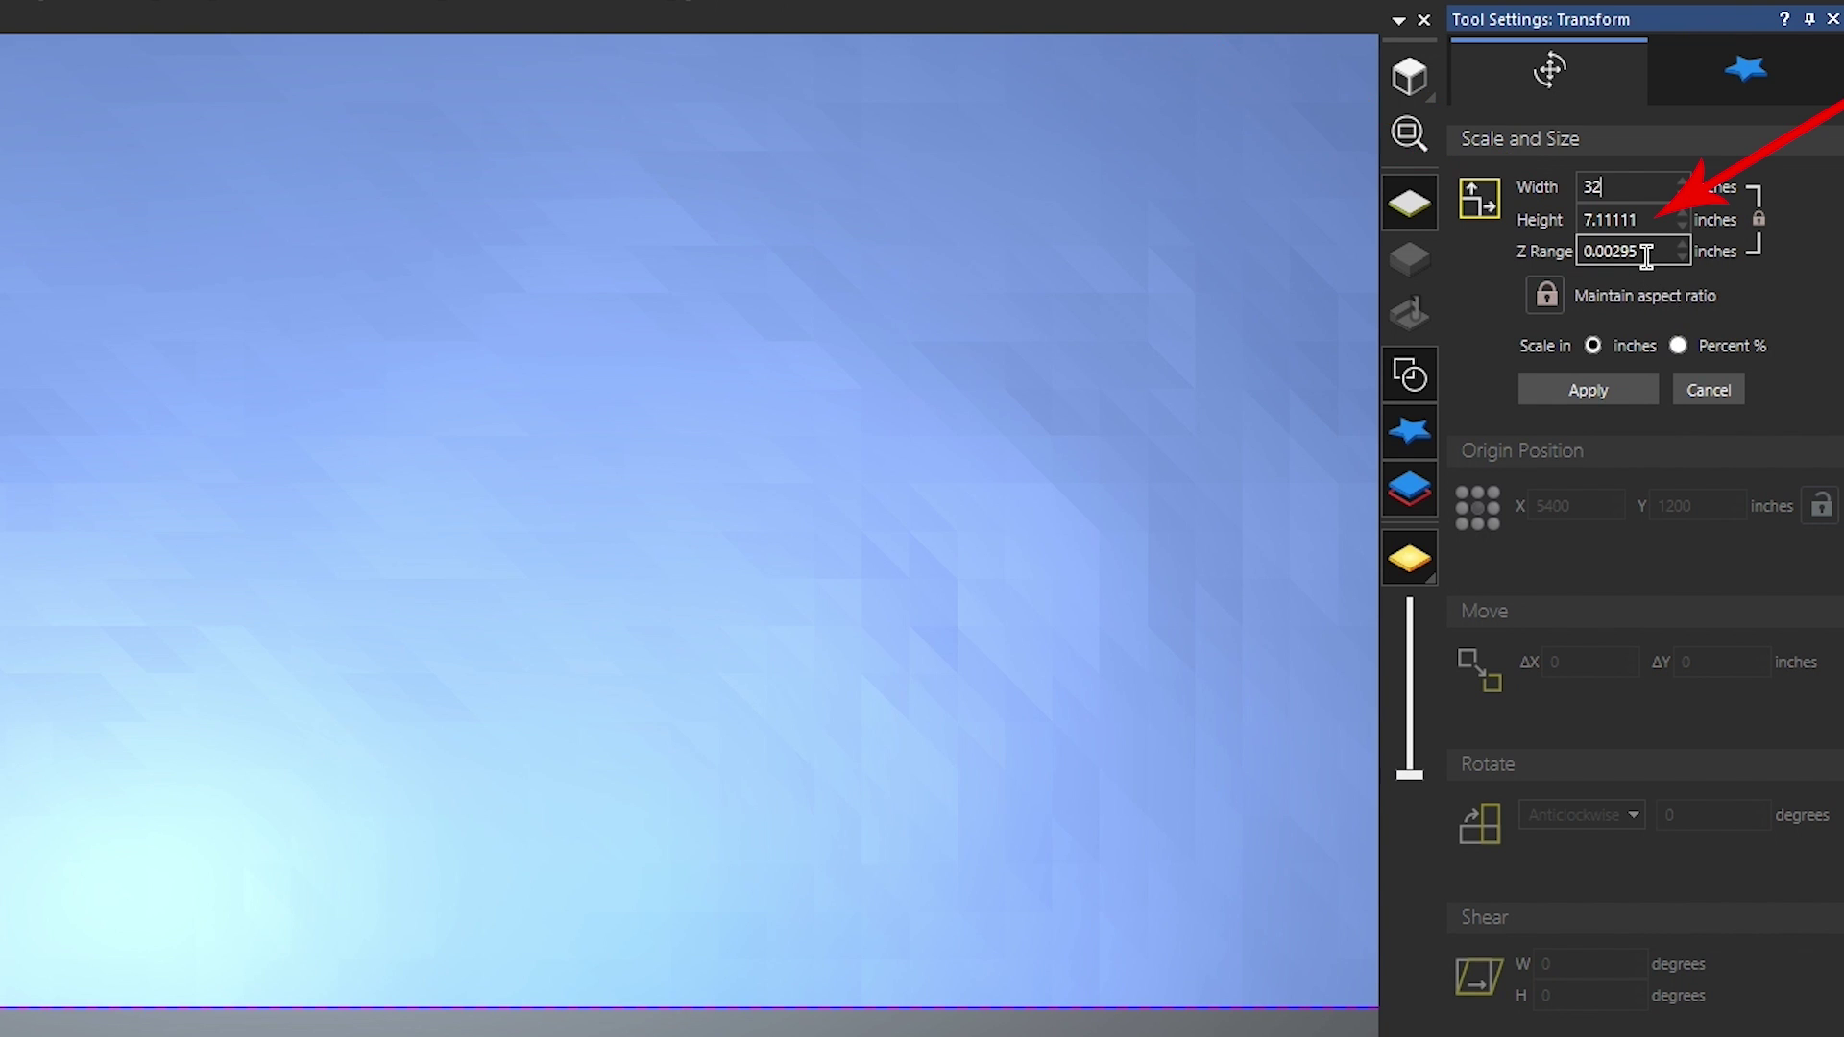
{"action": "left_click", "coordinate": [1598, 256]}
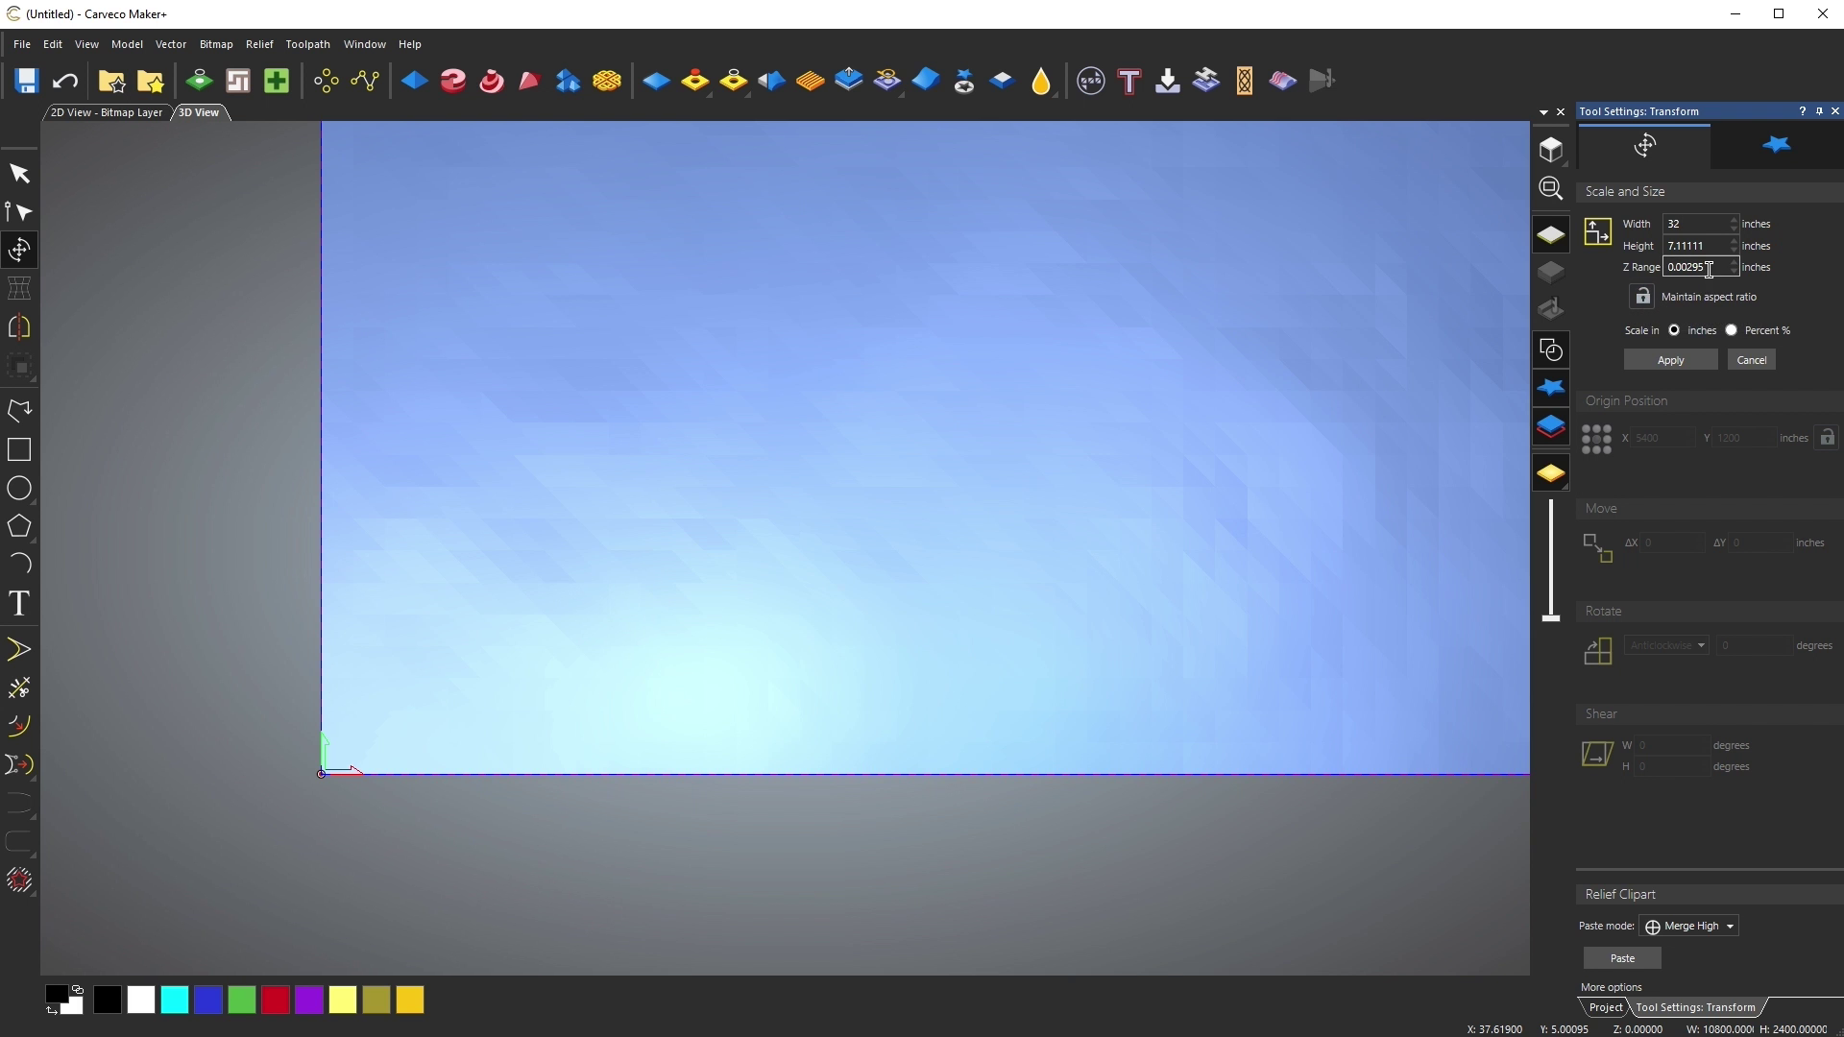
{"action": "type", "text": "0.125"}
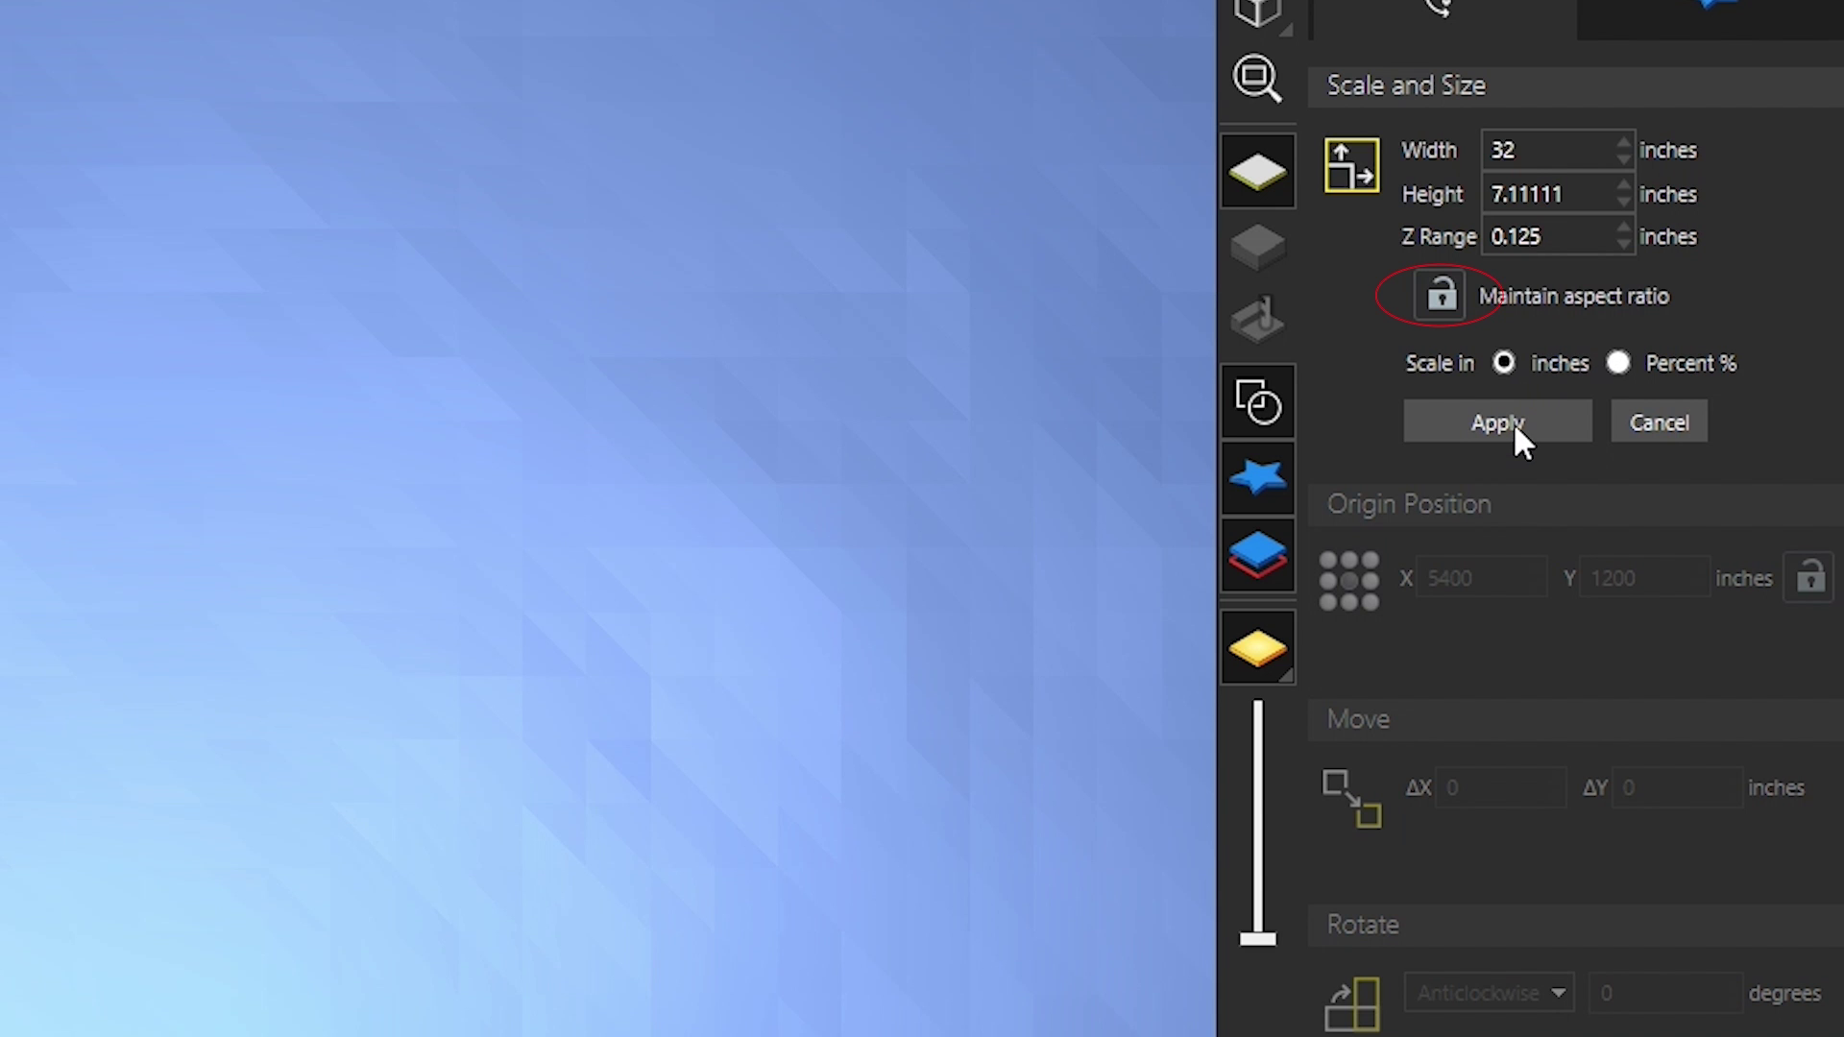
{"action": "left_click", "coordinate": [1498, 422]}
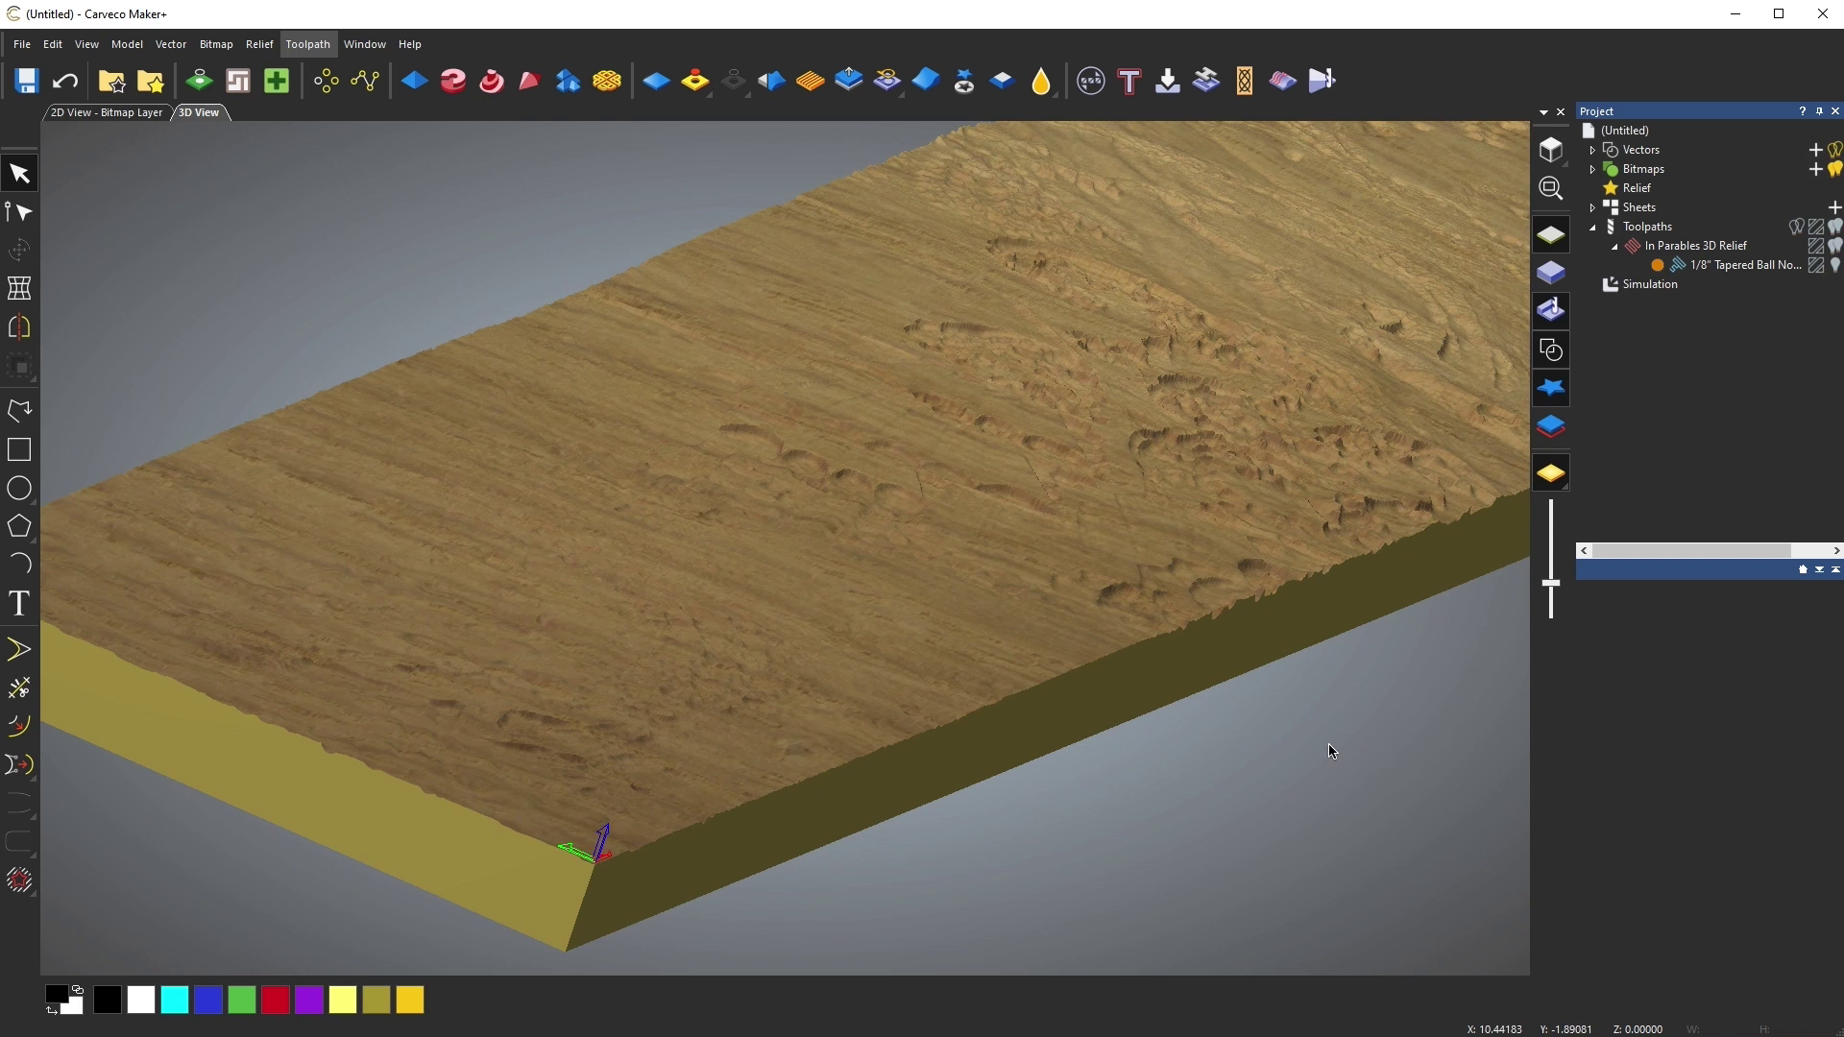
Step: Centre the relief in the model so its origin sits at X 16, Y 3
{"action": "left_click_drag", "start_coordinate": [1329, 749], "coordinate": [922, 961]}
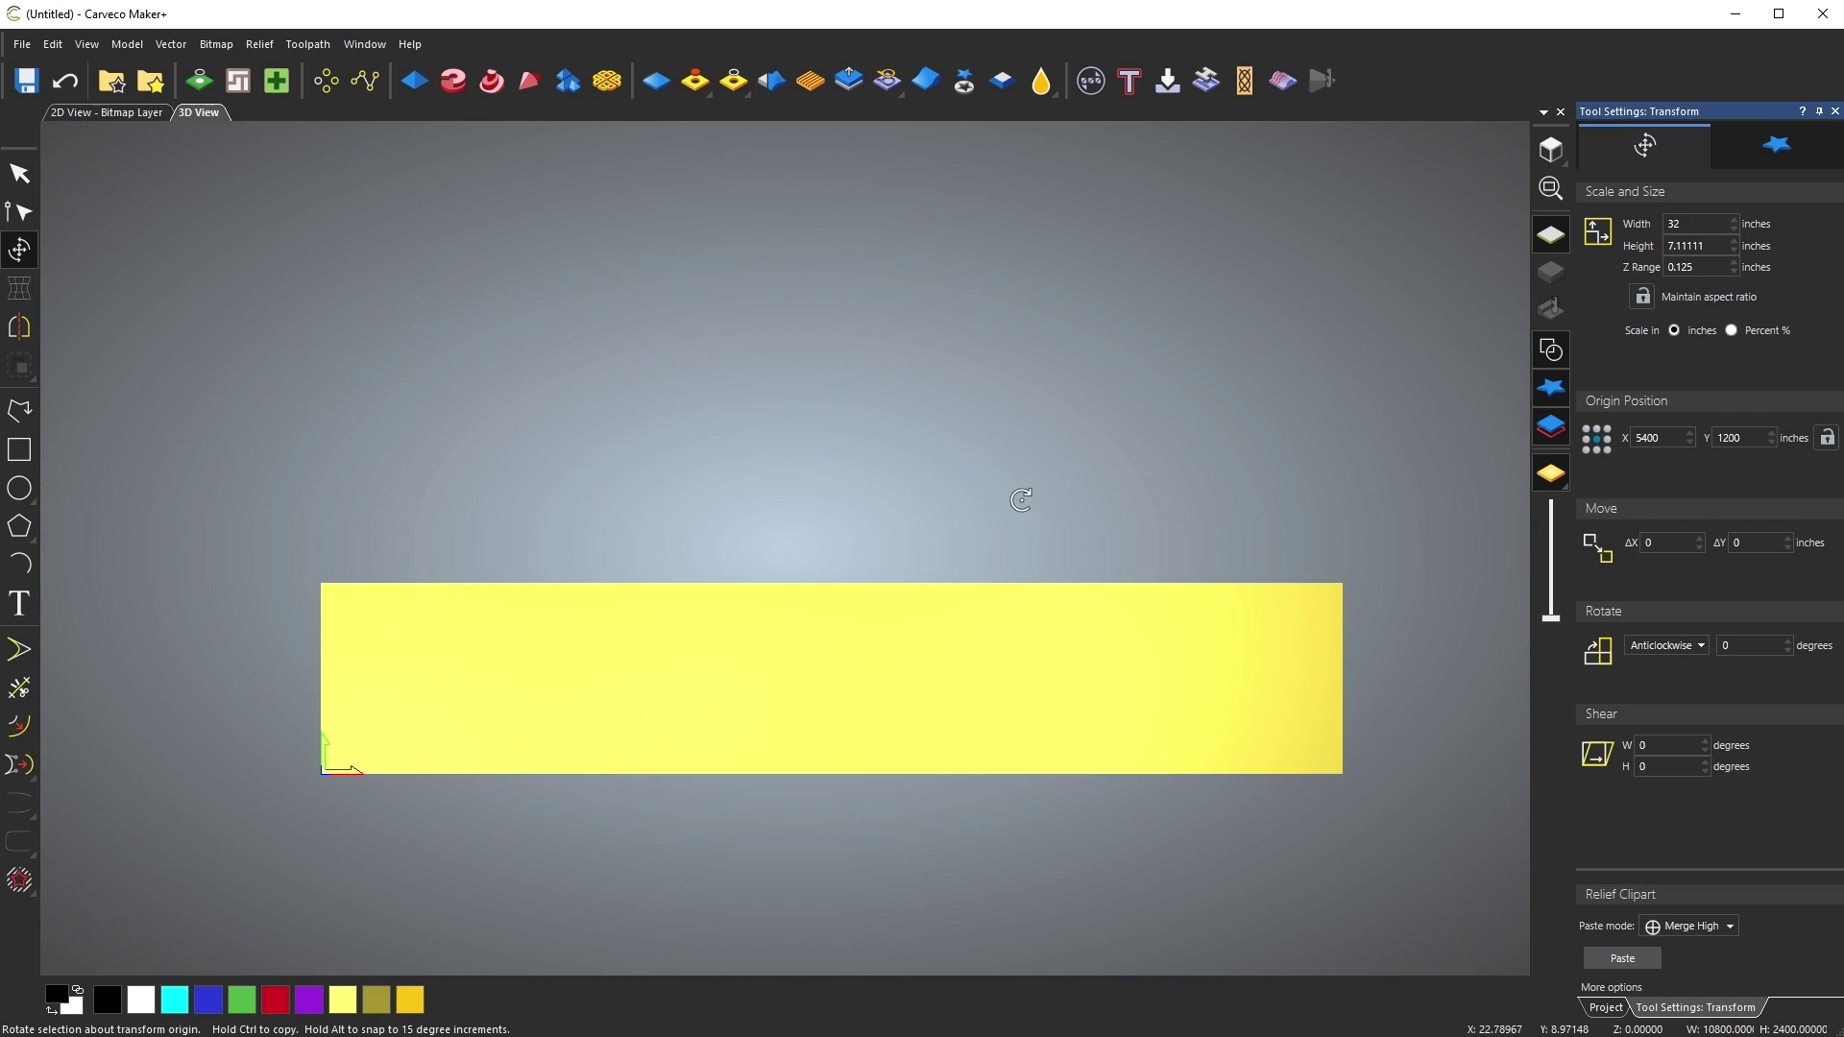
{"action": "scroll", "coordinate": [941, 567], "scroll_direction": "down", "scroll_amount": 5}
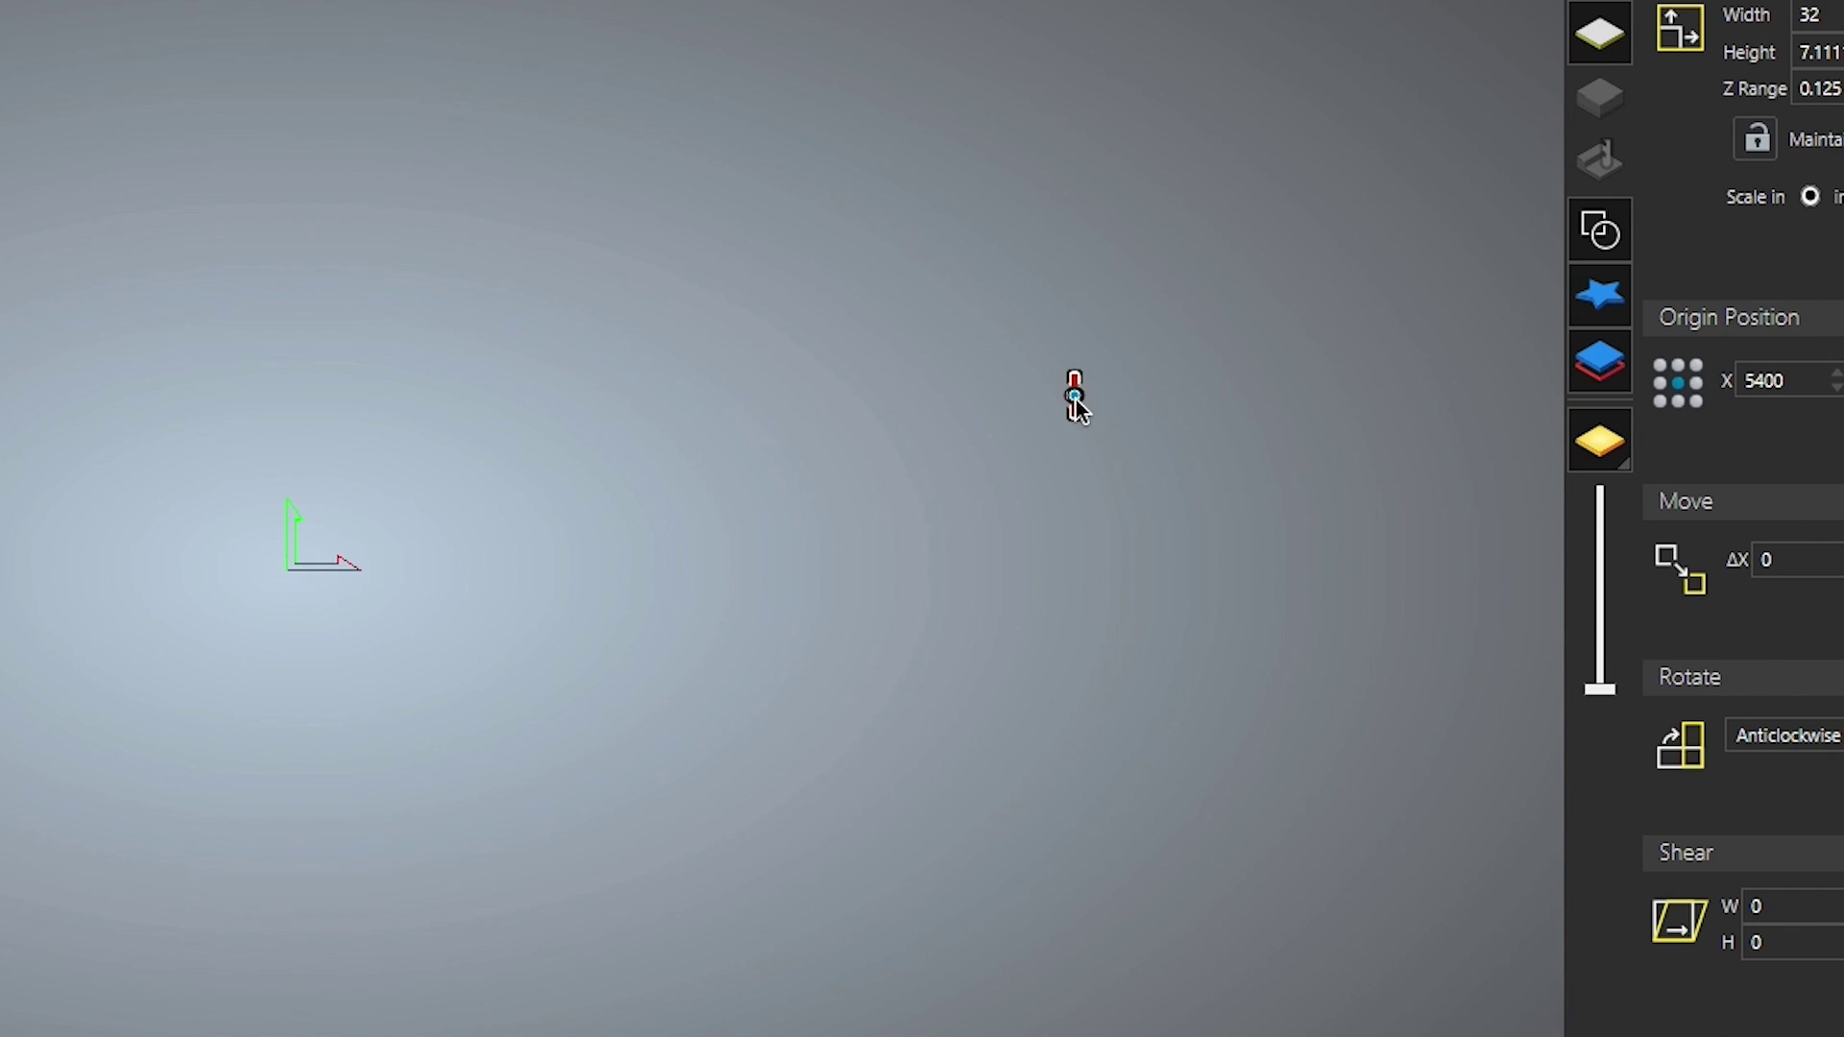
{"action": "right_click", "coordinate": [1516, 396]}
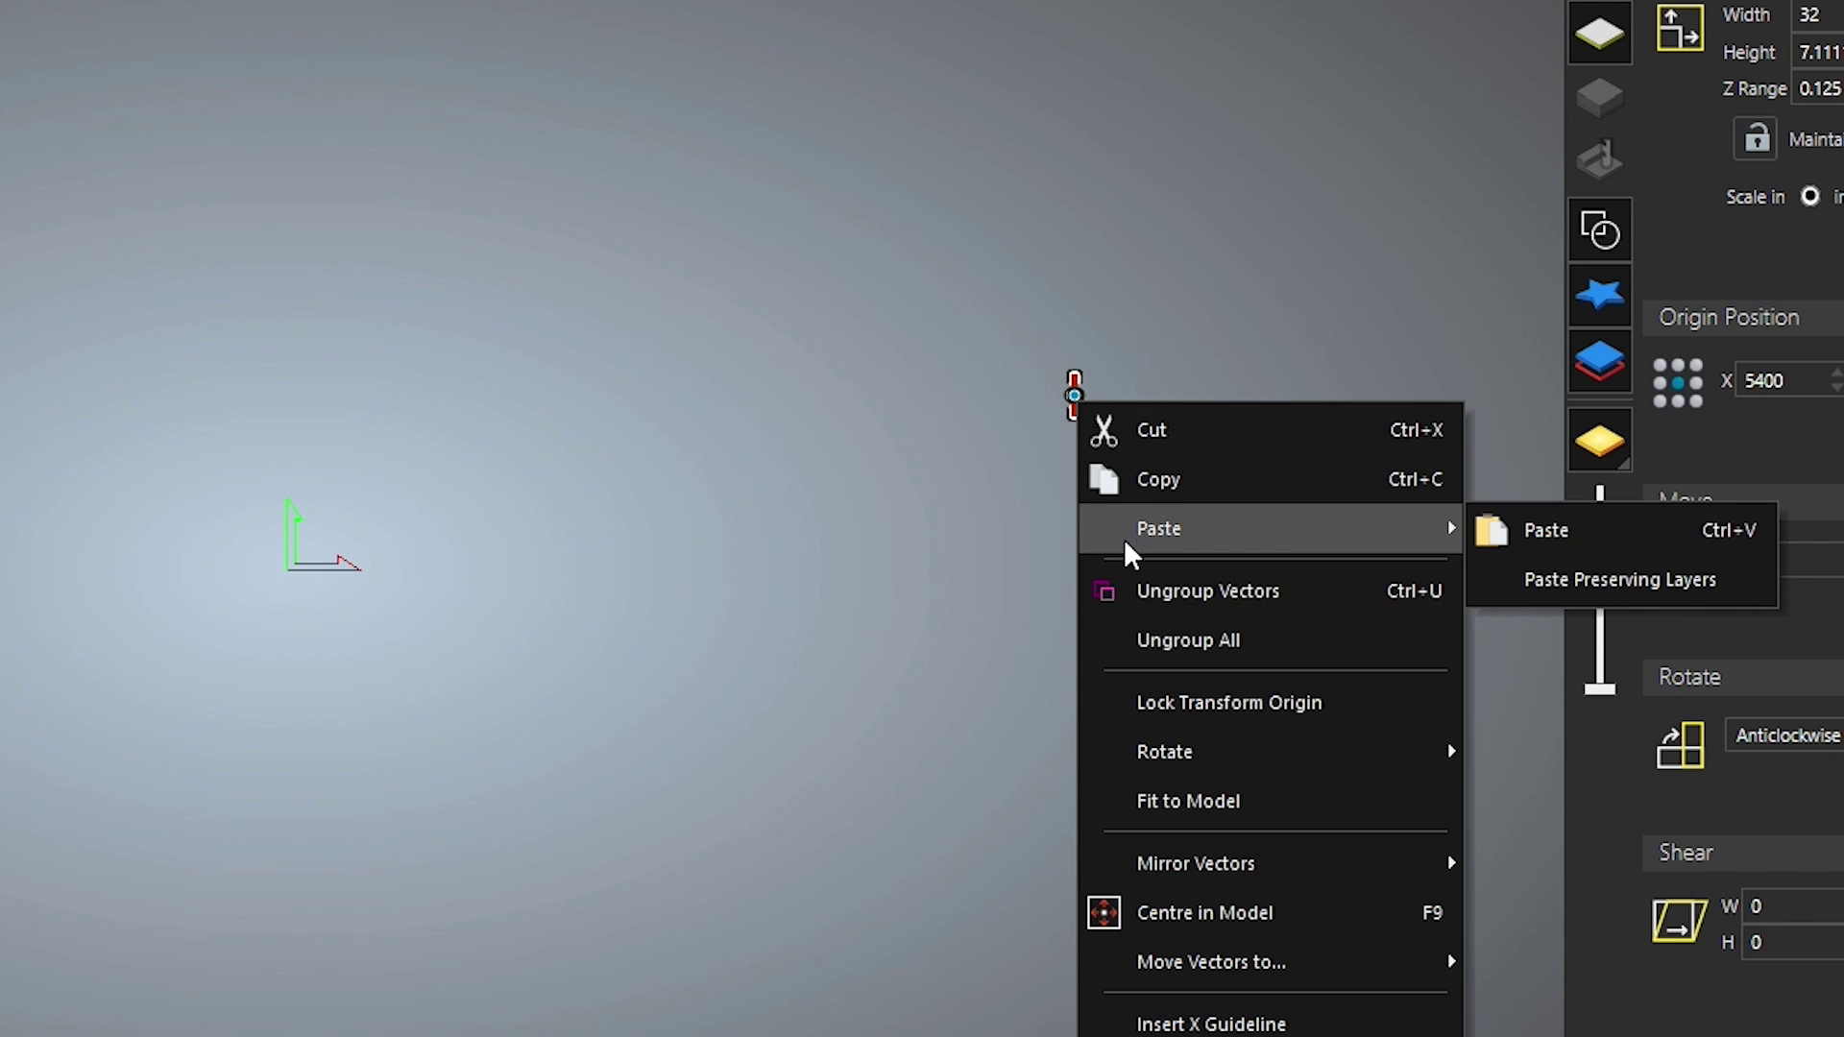
{"action": "left_click", "coordinate": [1178, 910]}
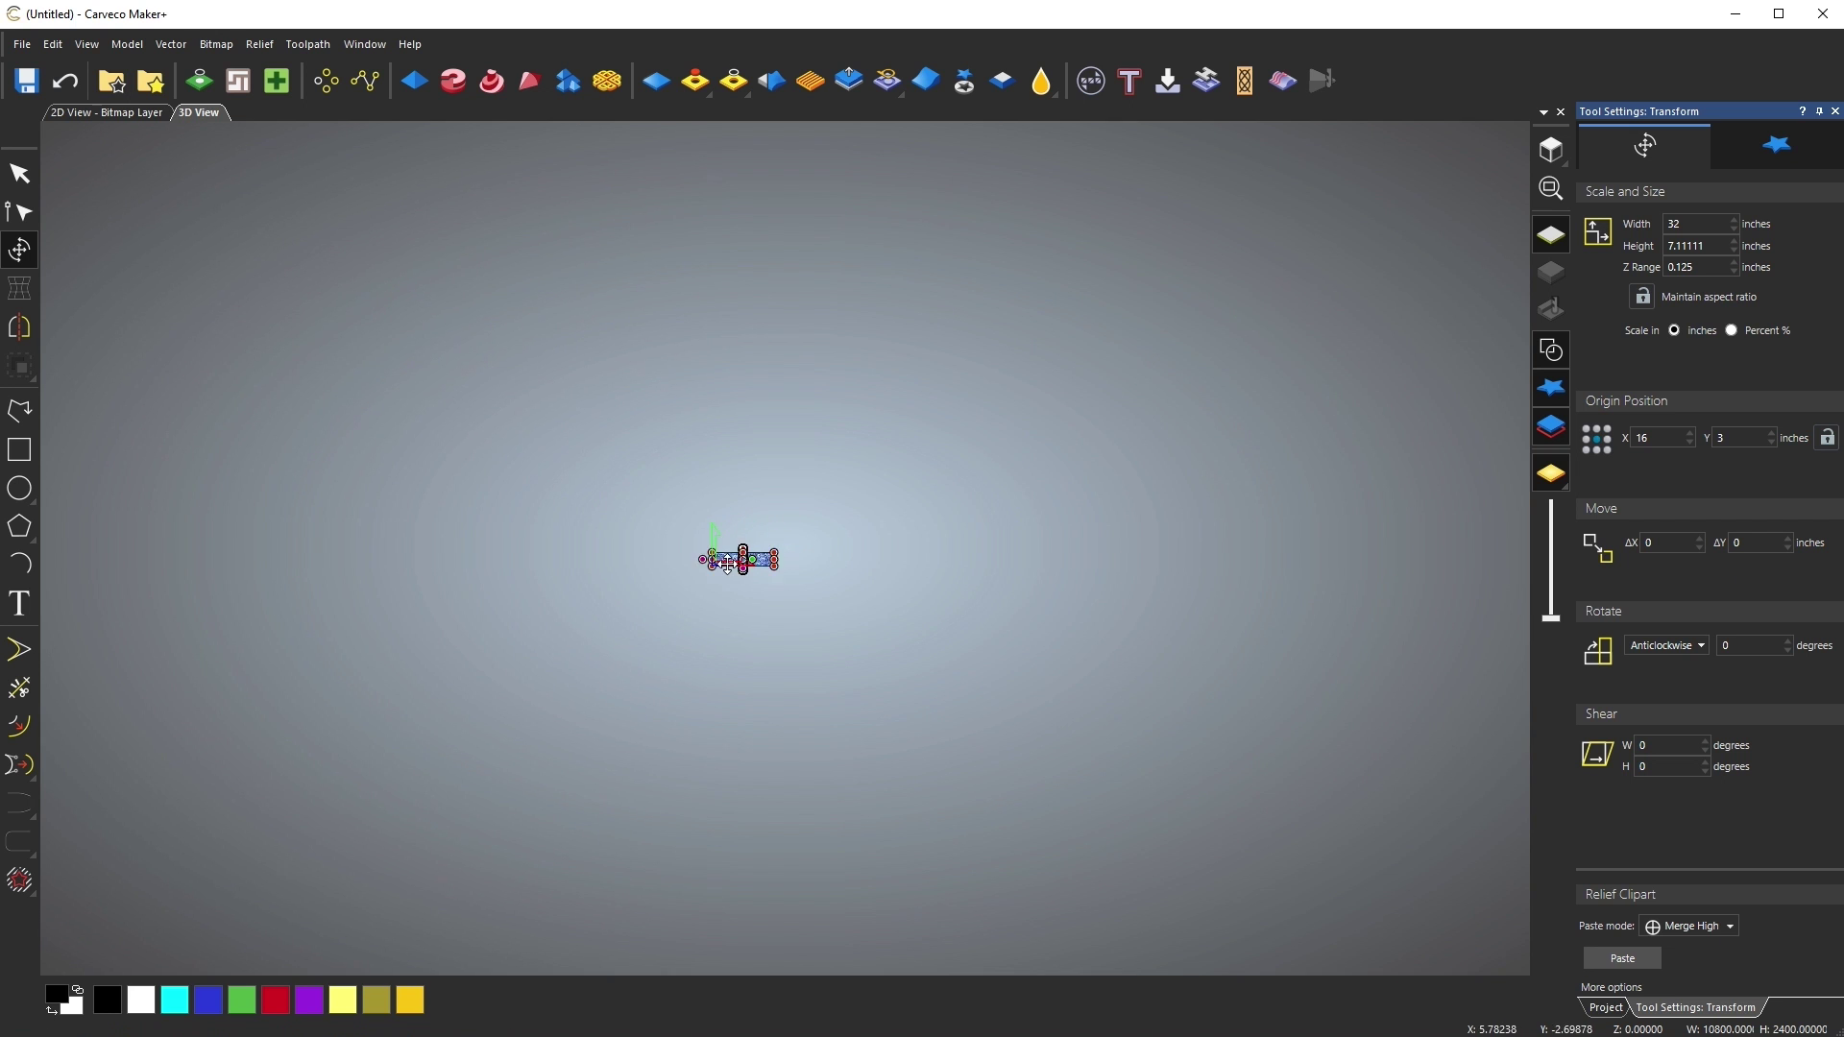
{"action": "scroll", "coordinate": [745, 557], "scroll_direction": "up", "scroll_amount": 10}
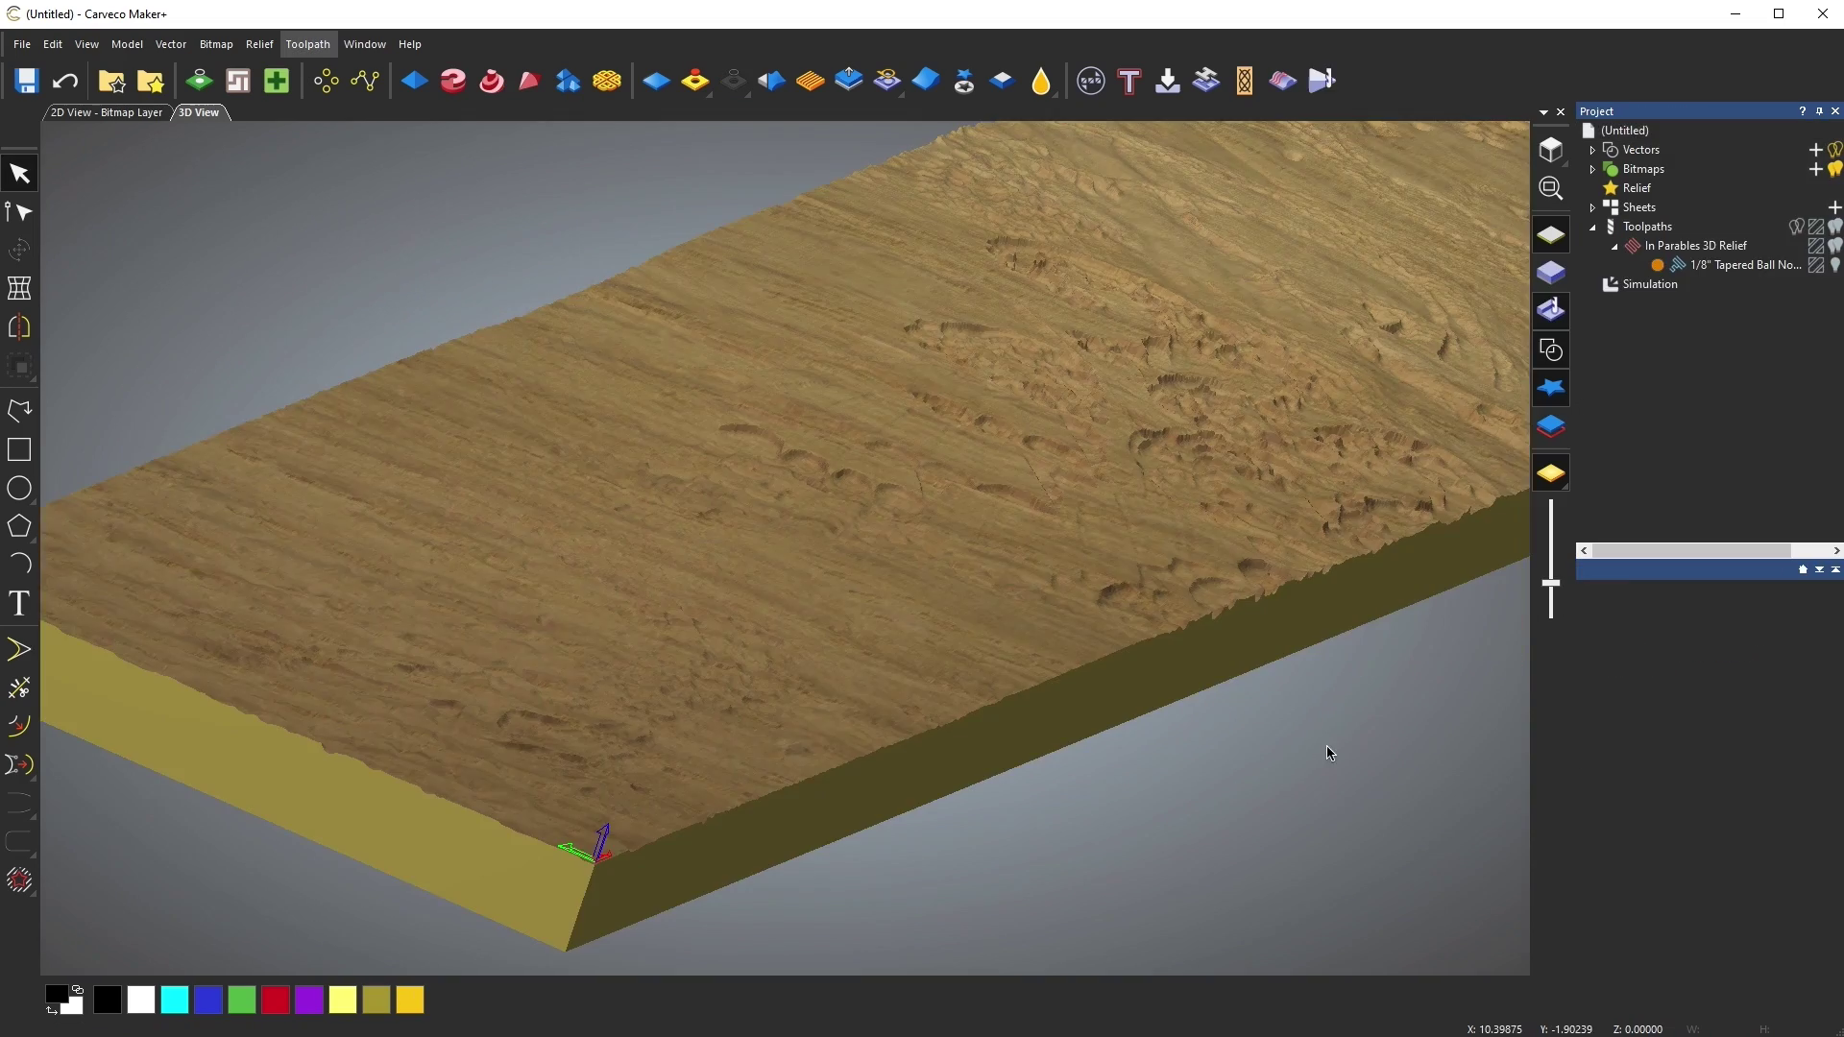
{"action": "left_click_drag", "start_coordinate": [1295, 763], "coordinate": [780, 1022]}
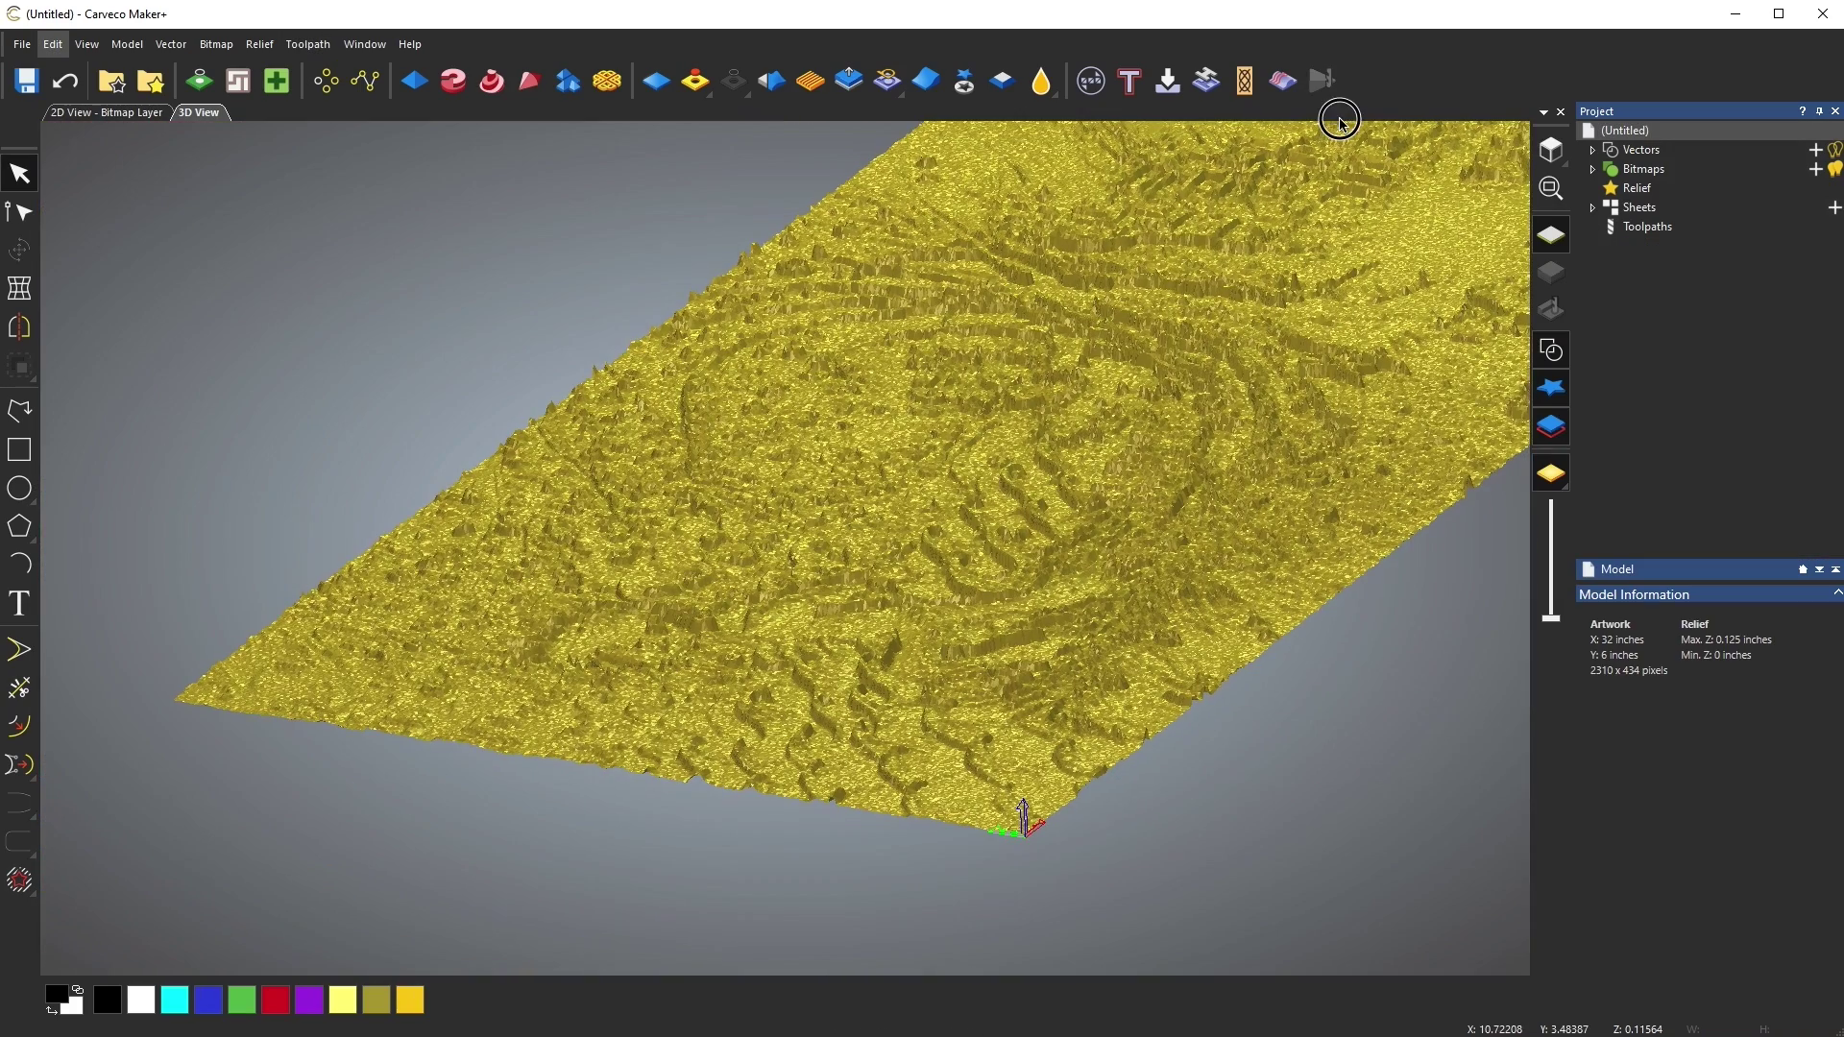
{"action": "scroll", "coordinate": [684, 773], "scroll_direction": "up", "scroll_amount": 5}
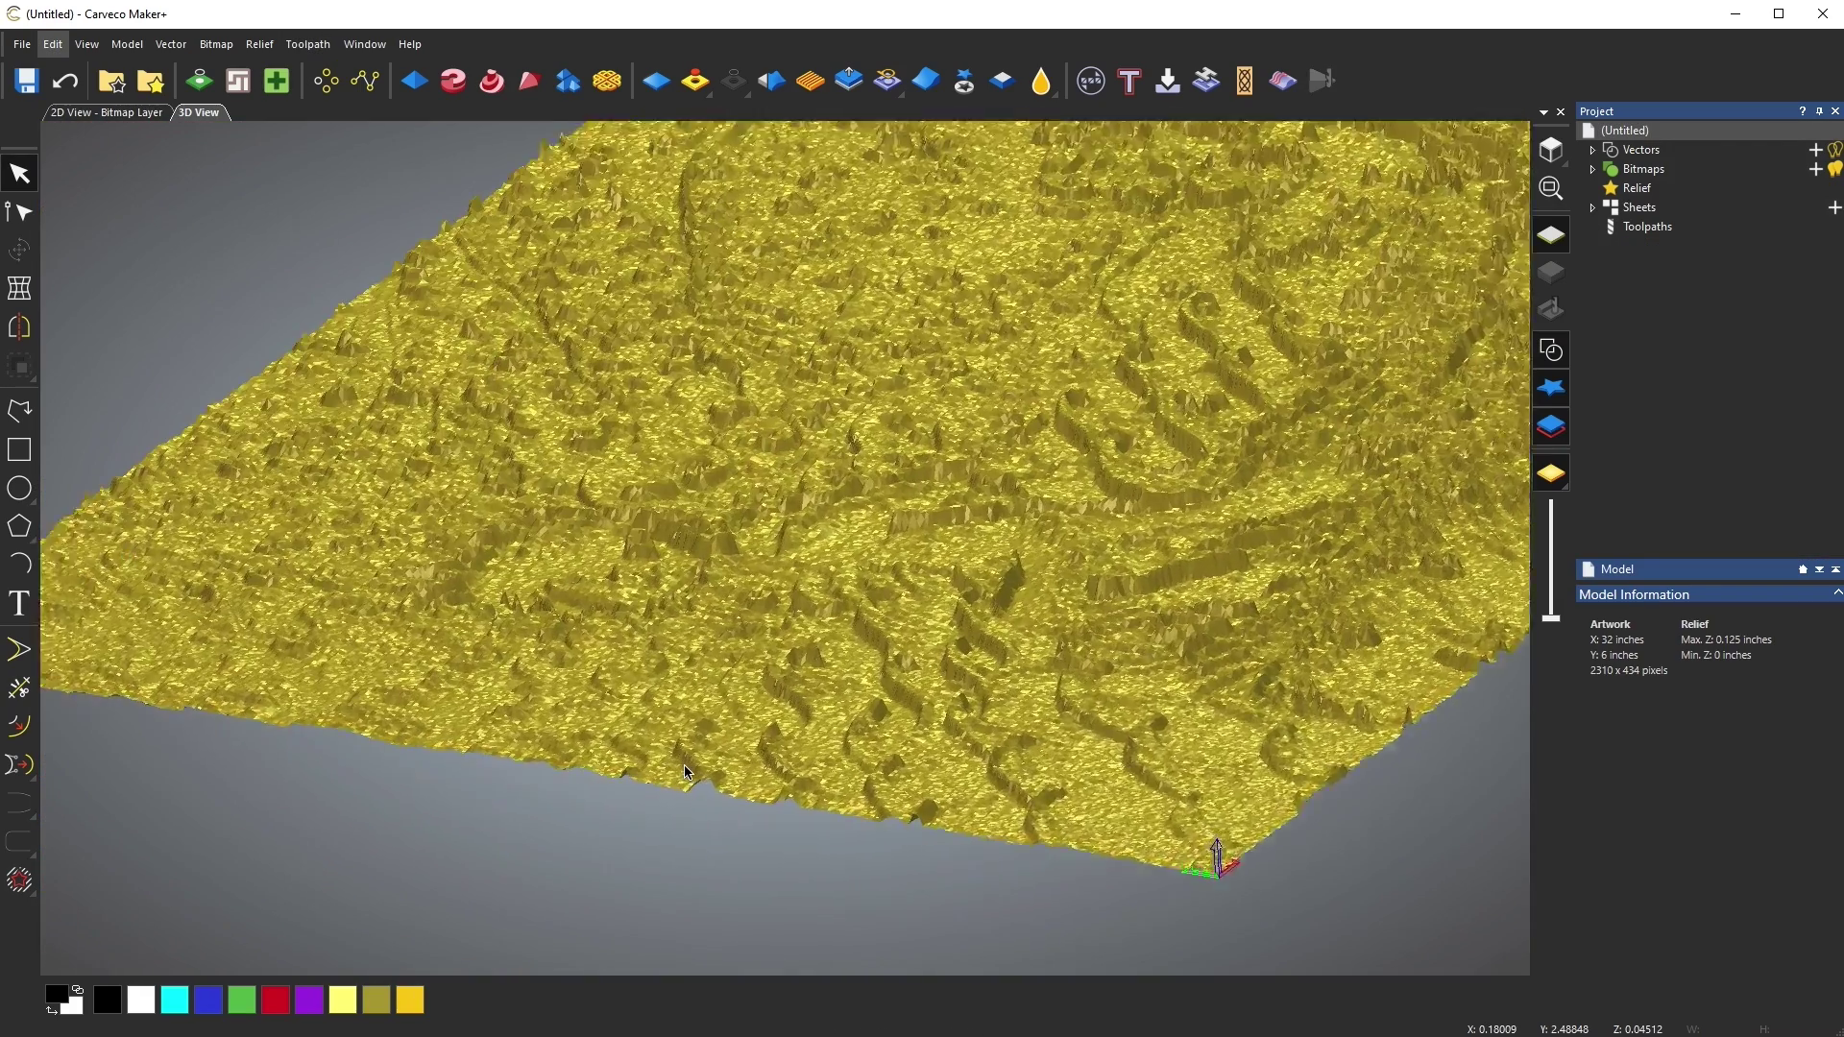
{"action": "scroll", "coordinate": [994, 270], "scroll_direction": "up", "scroll_amount": 4}
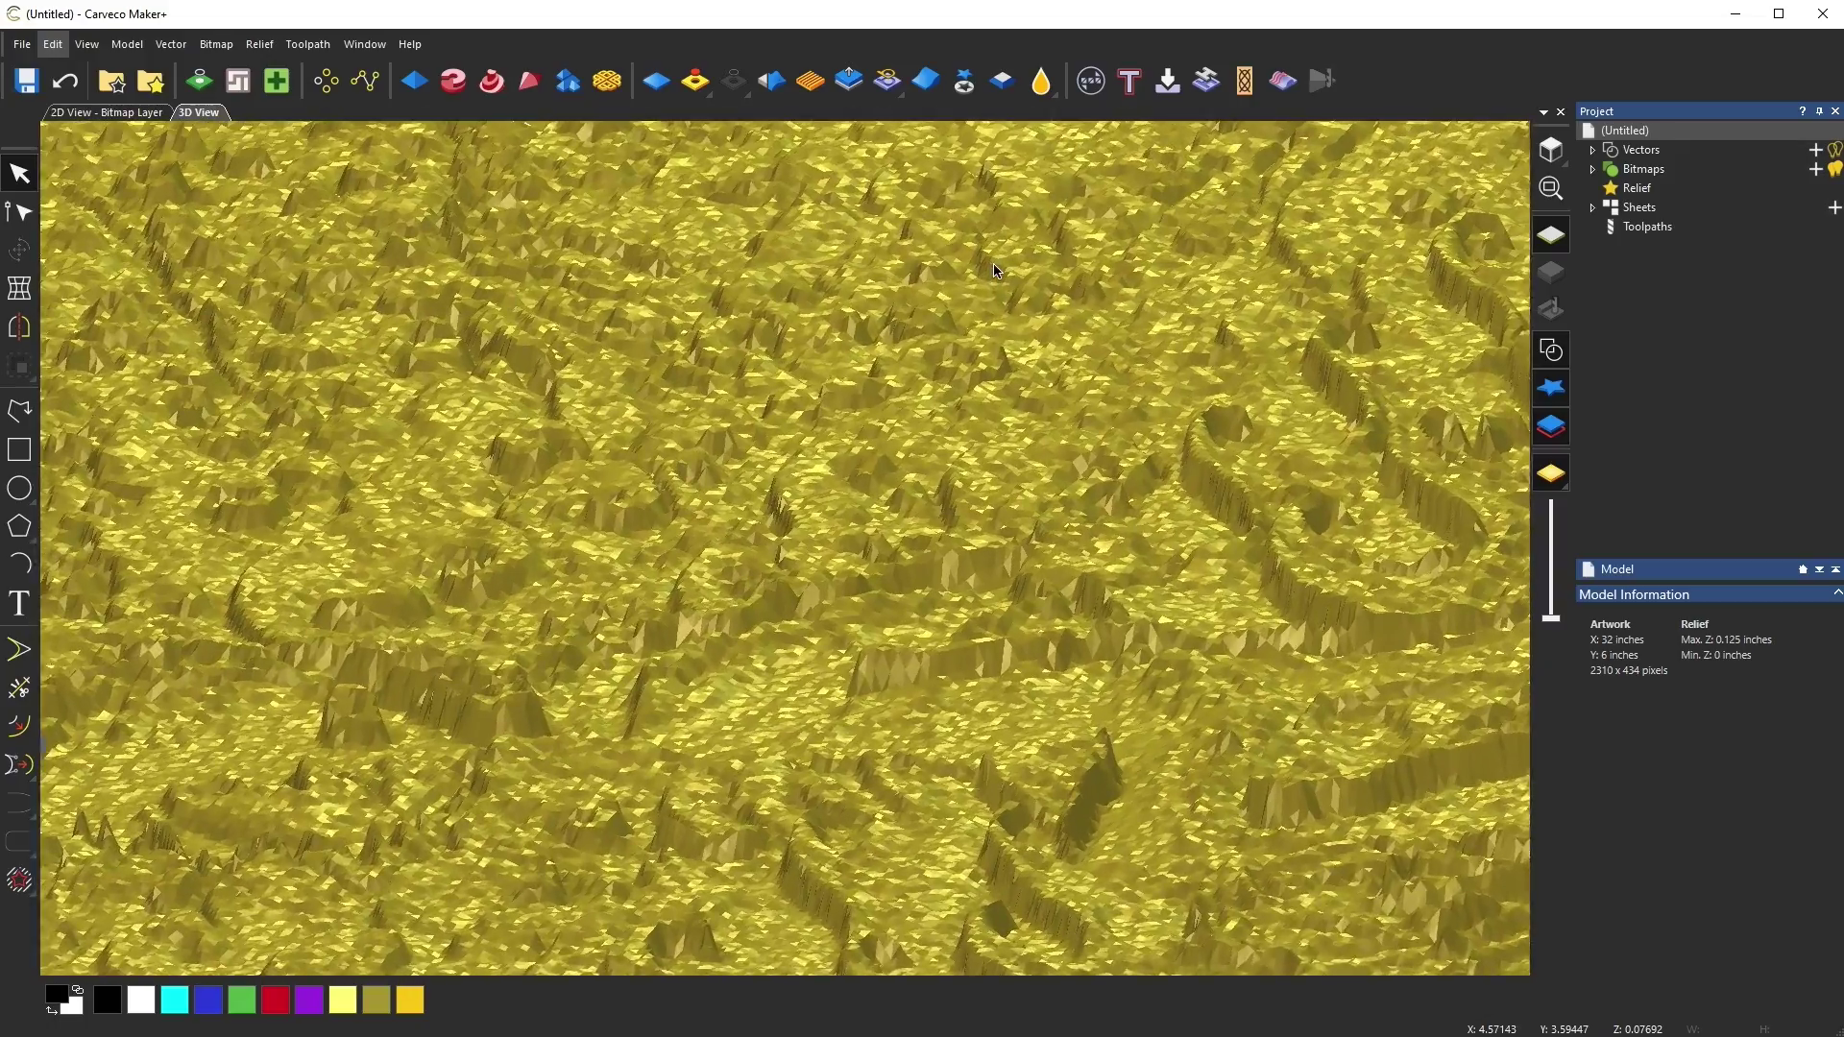
{"action": "scroll", "coordinate": [955, 332], "scroll_direction": "up", "scroll_amount": 3}
{"action": "scroll", "coordinate": [955, 331], "scroll_direction": "up", "scroll_amount": 4}
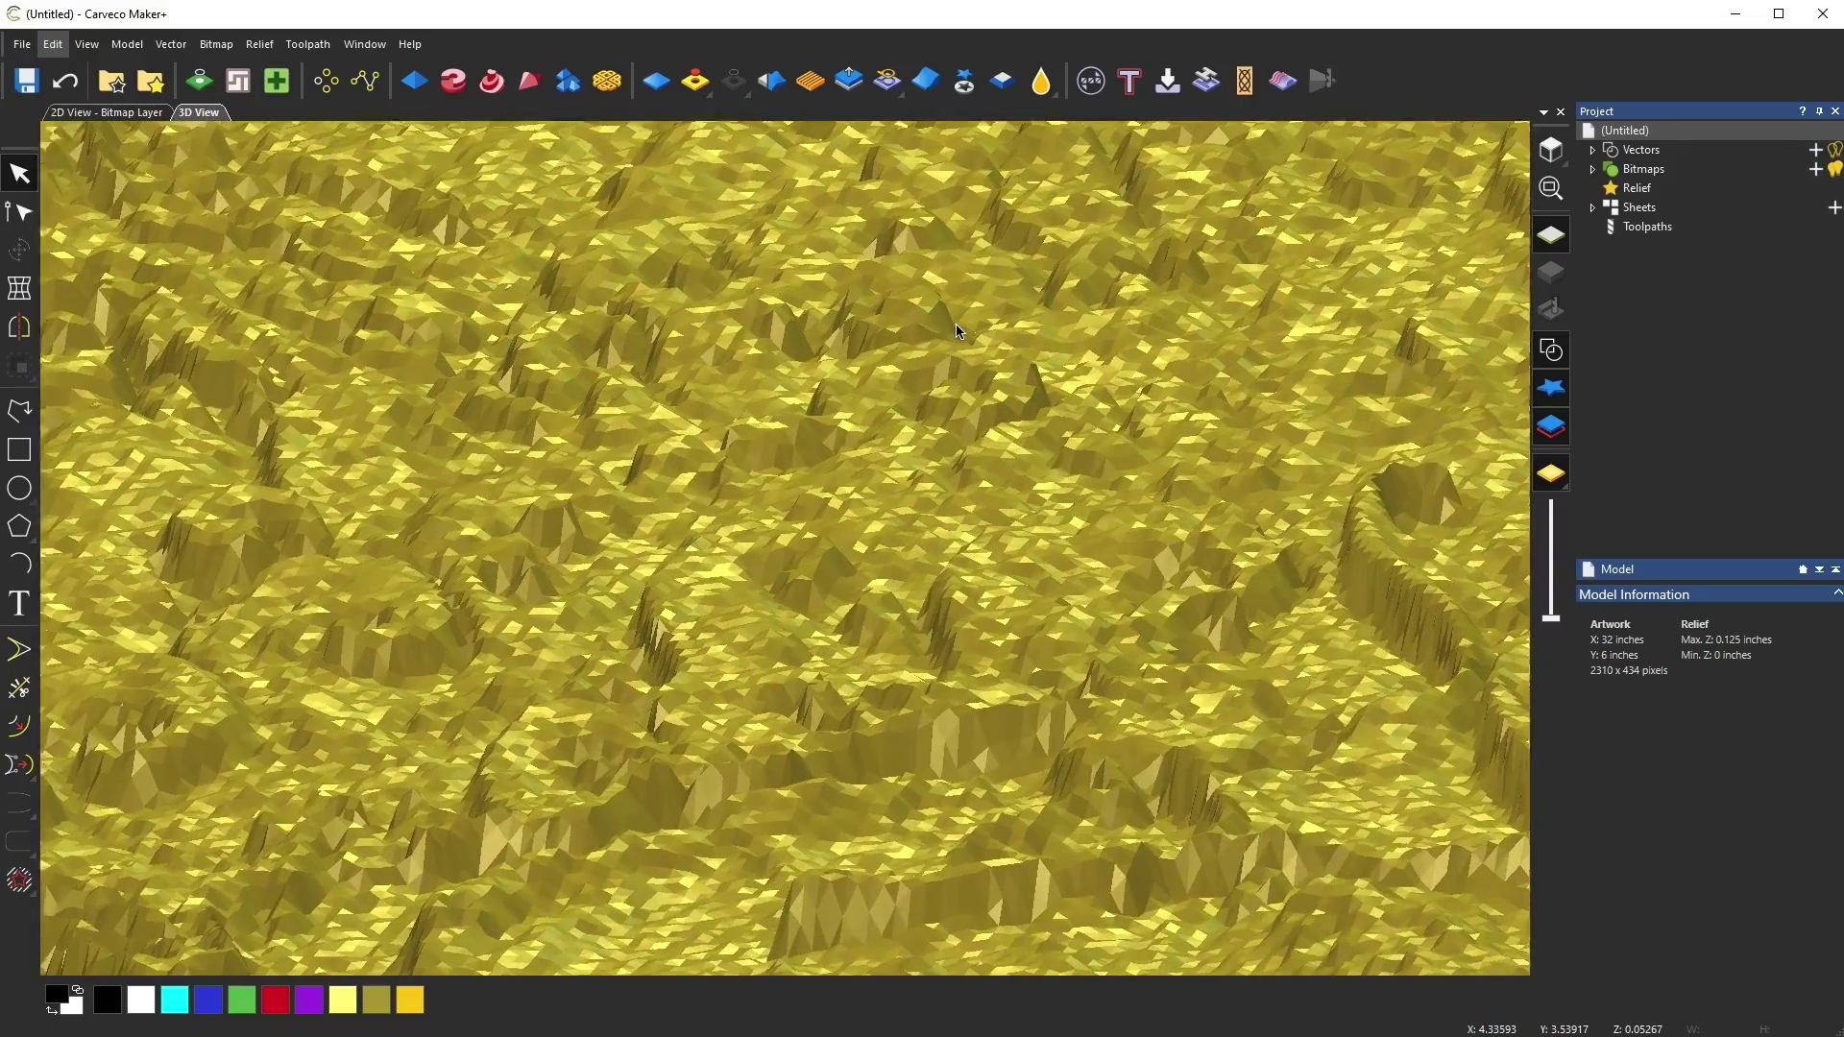
{"action": "scroll", "coordinate": [956, 332], "scroll_direction": "down", "scroll_amount": 8}
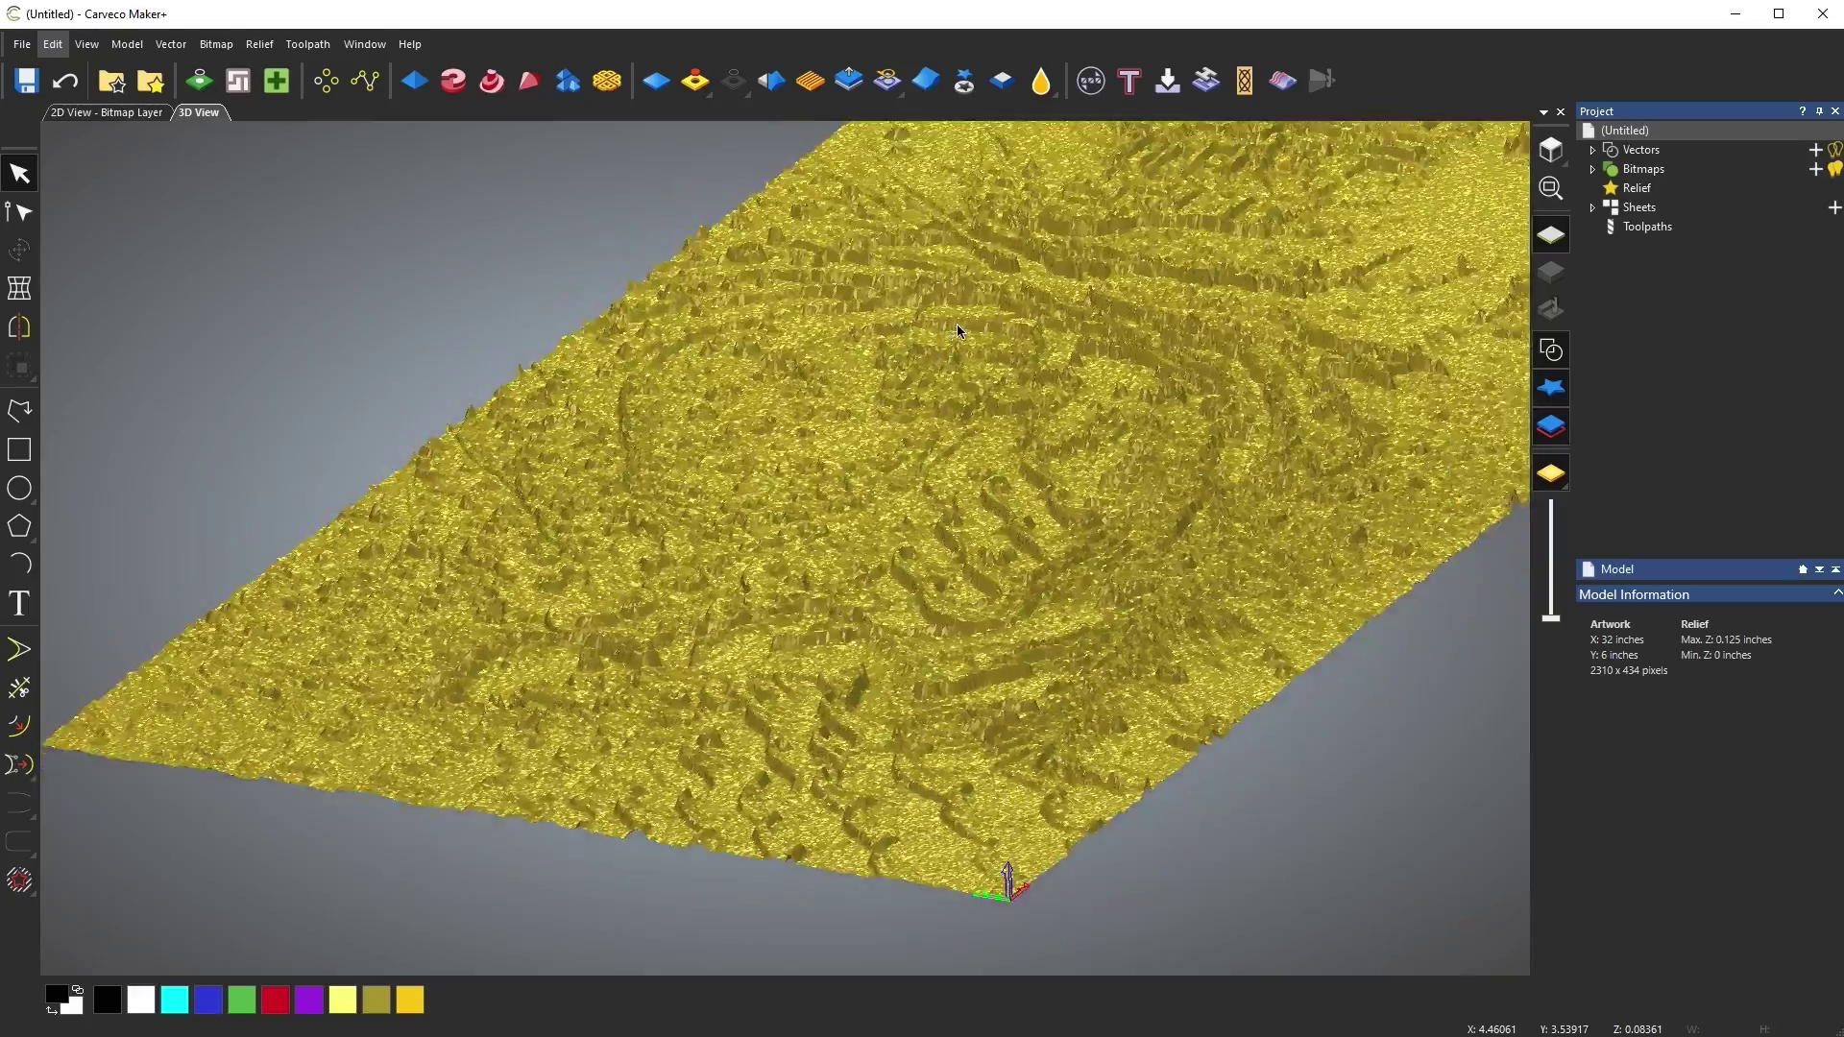
{"action": "left_click_drag", "start_coordinate": [957, 332], "coordinate": [773, 881]}
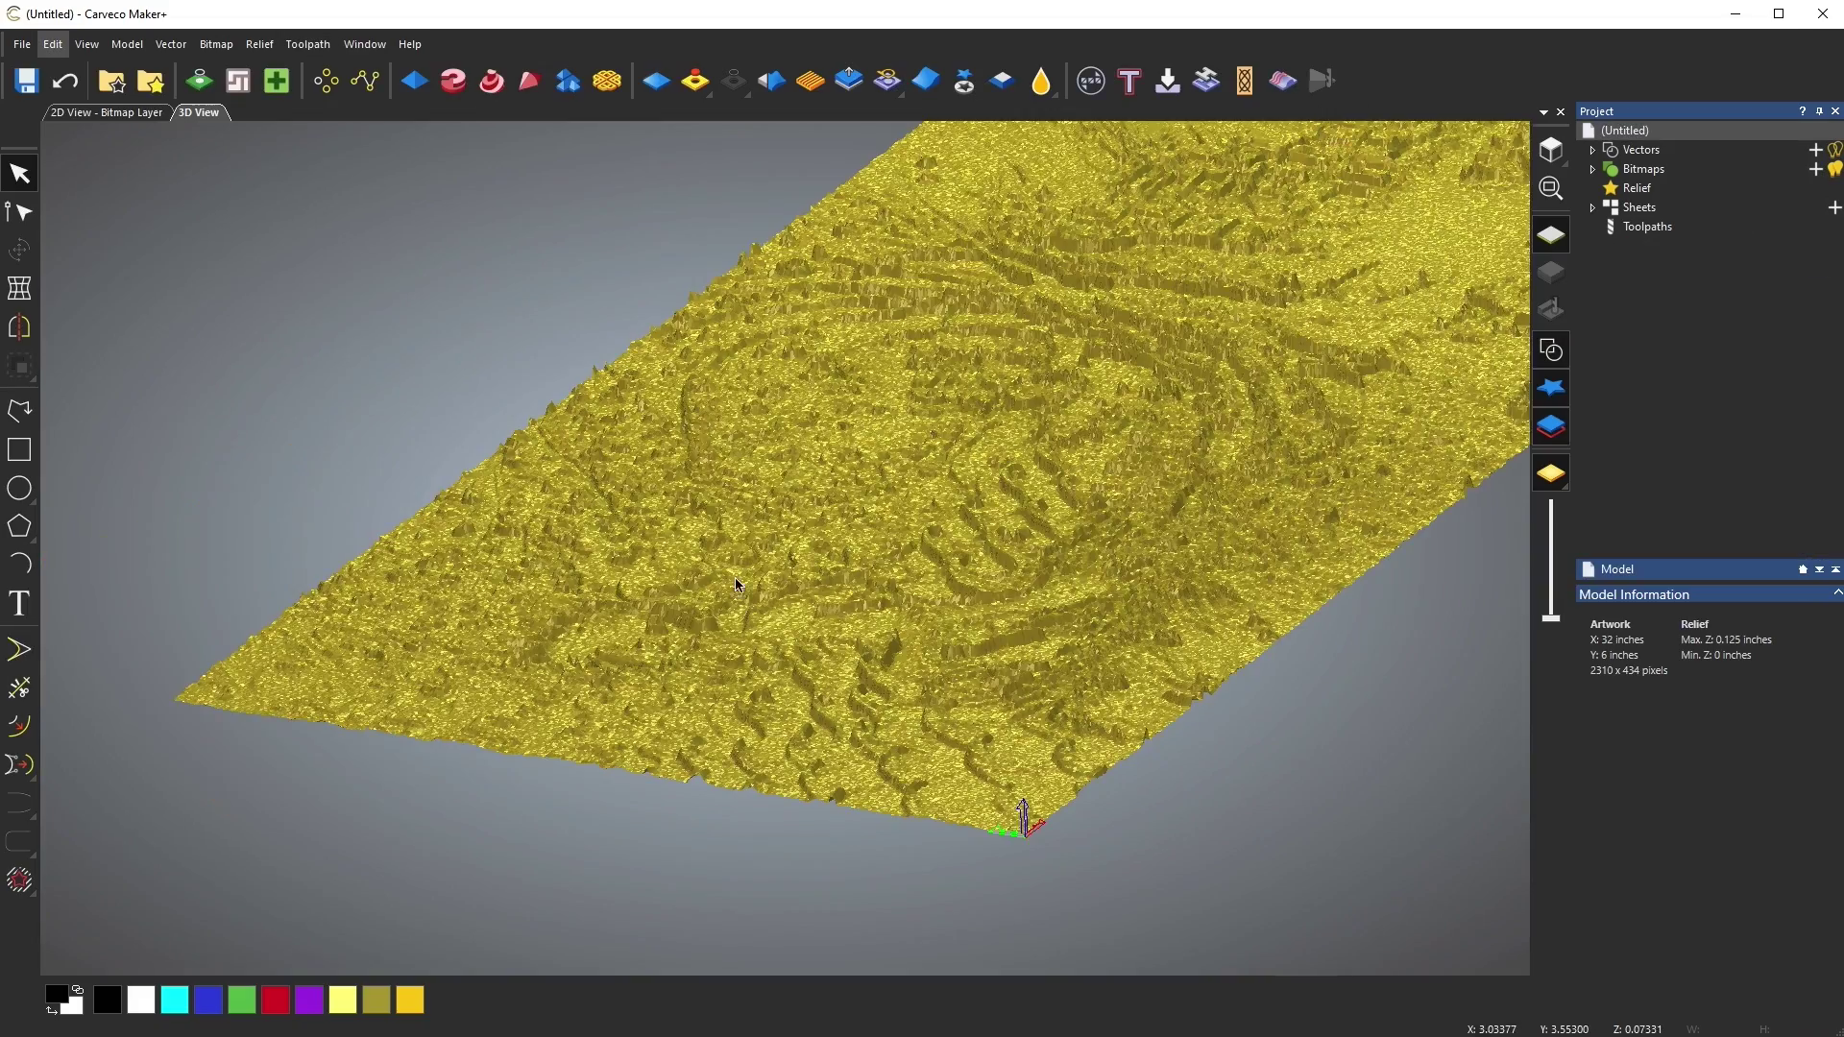
{"action": "scroll", "coordinate": [687, 773], "scroll_direction": "up", "scroll_amount": 5}
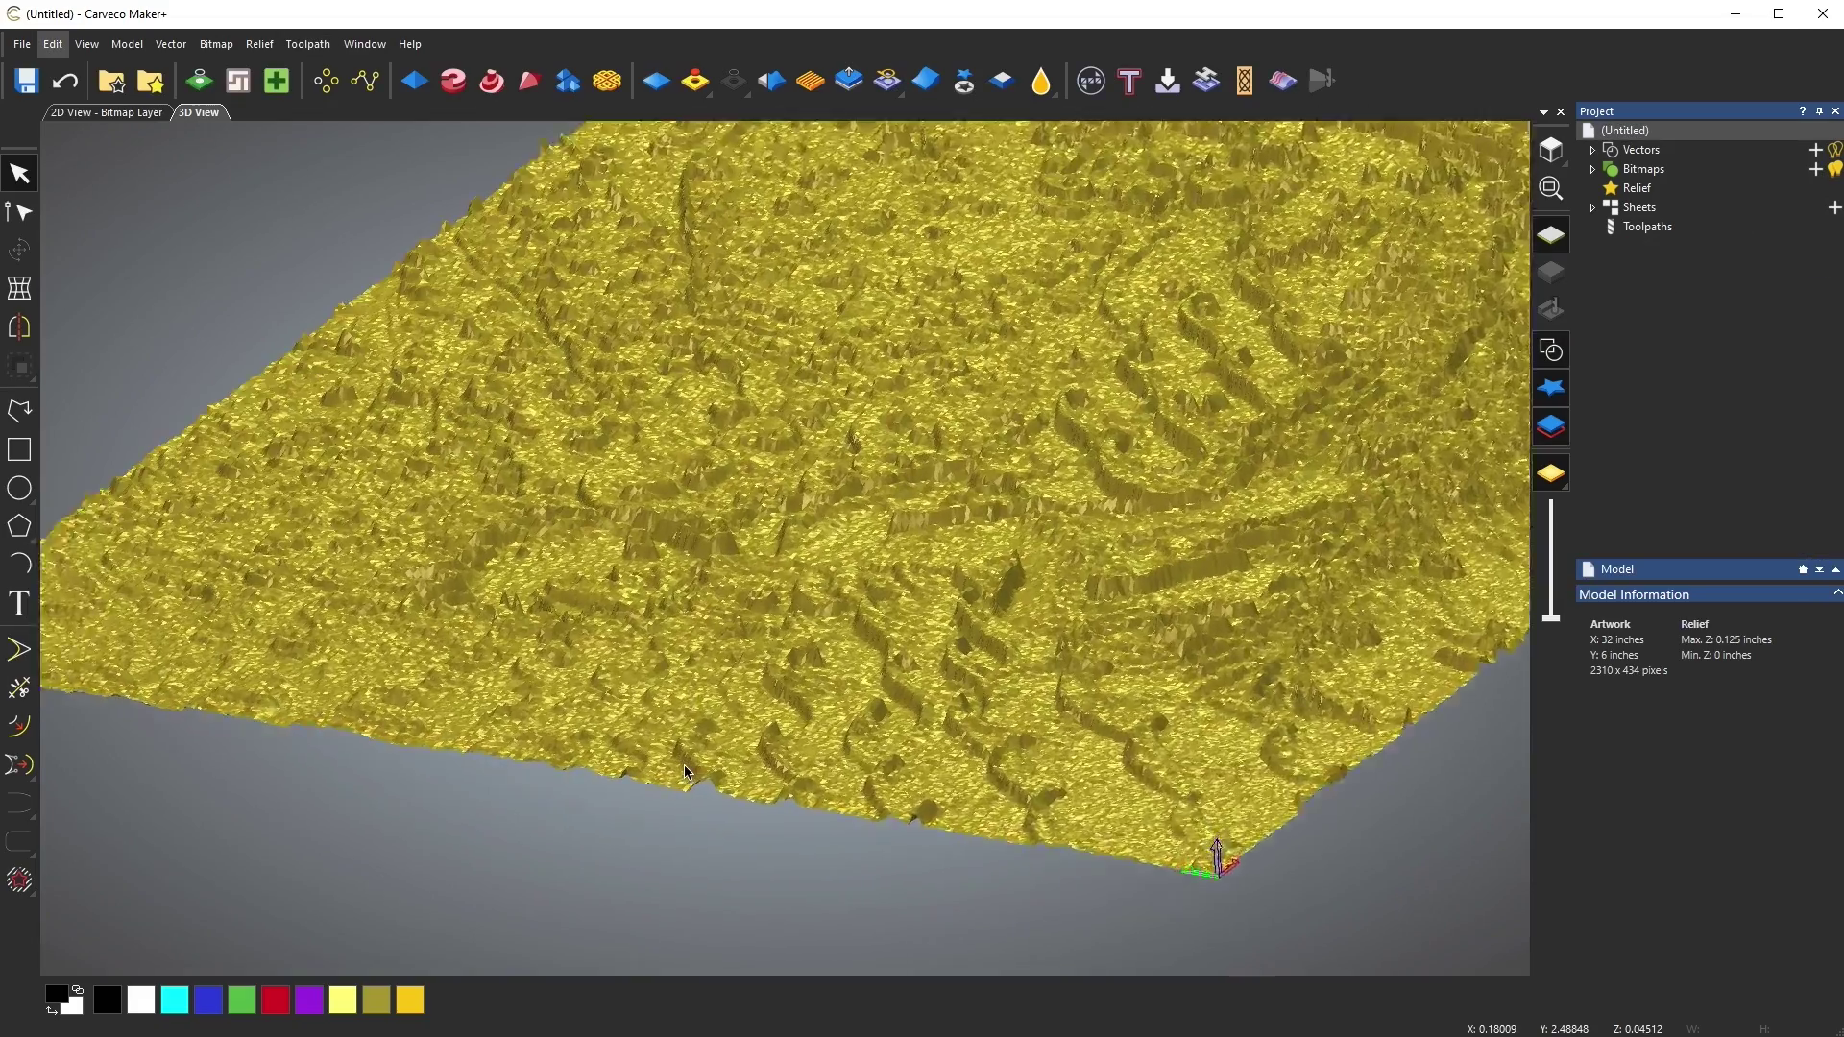
{"action": "scroll", "coordinate": [995, 271], "scroll_direction": "up", "scroll_amount": 3}
{"action": "scroll", "coordinate": [995, 271], "scroll_direction": "up", "scroll_amount": 6}
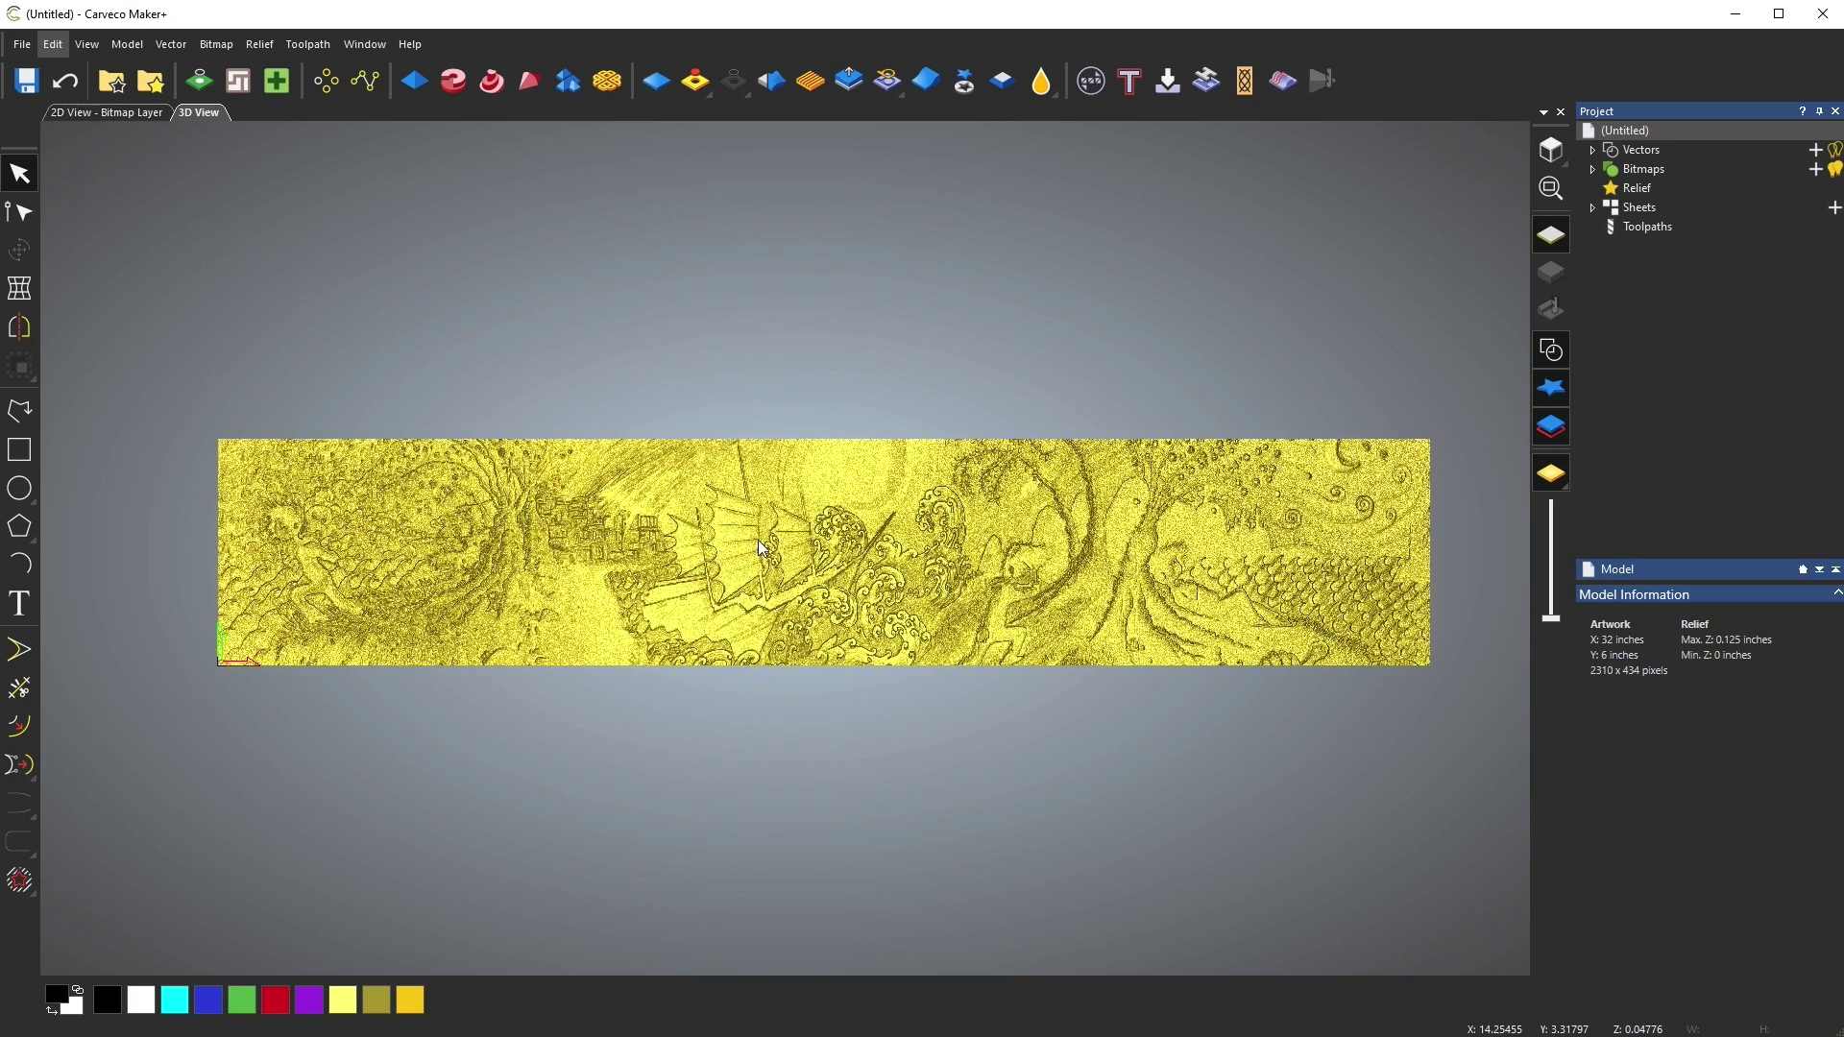
{"action": "scroll", "coordinate": [762, 548], "scroll_direction": "up", "scroll_amount": 2}
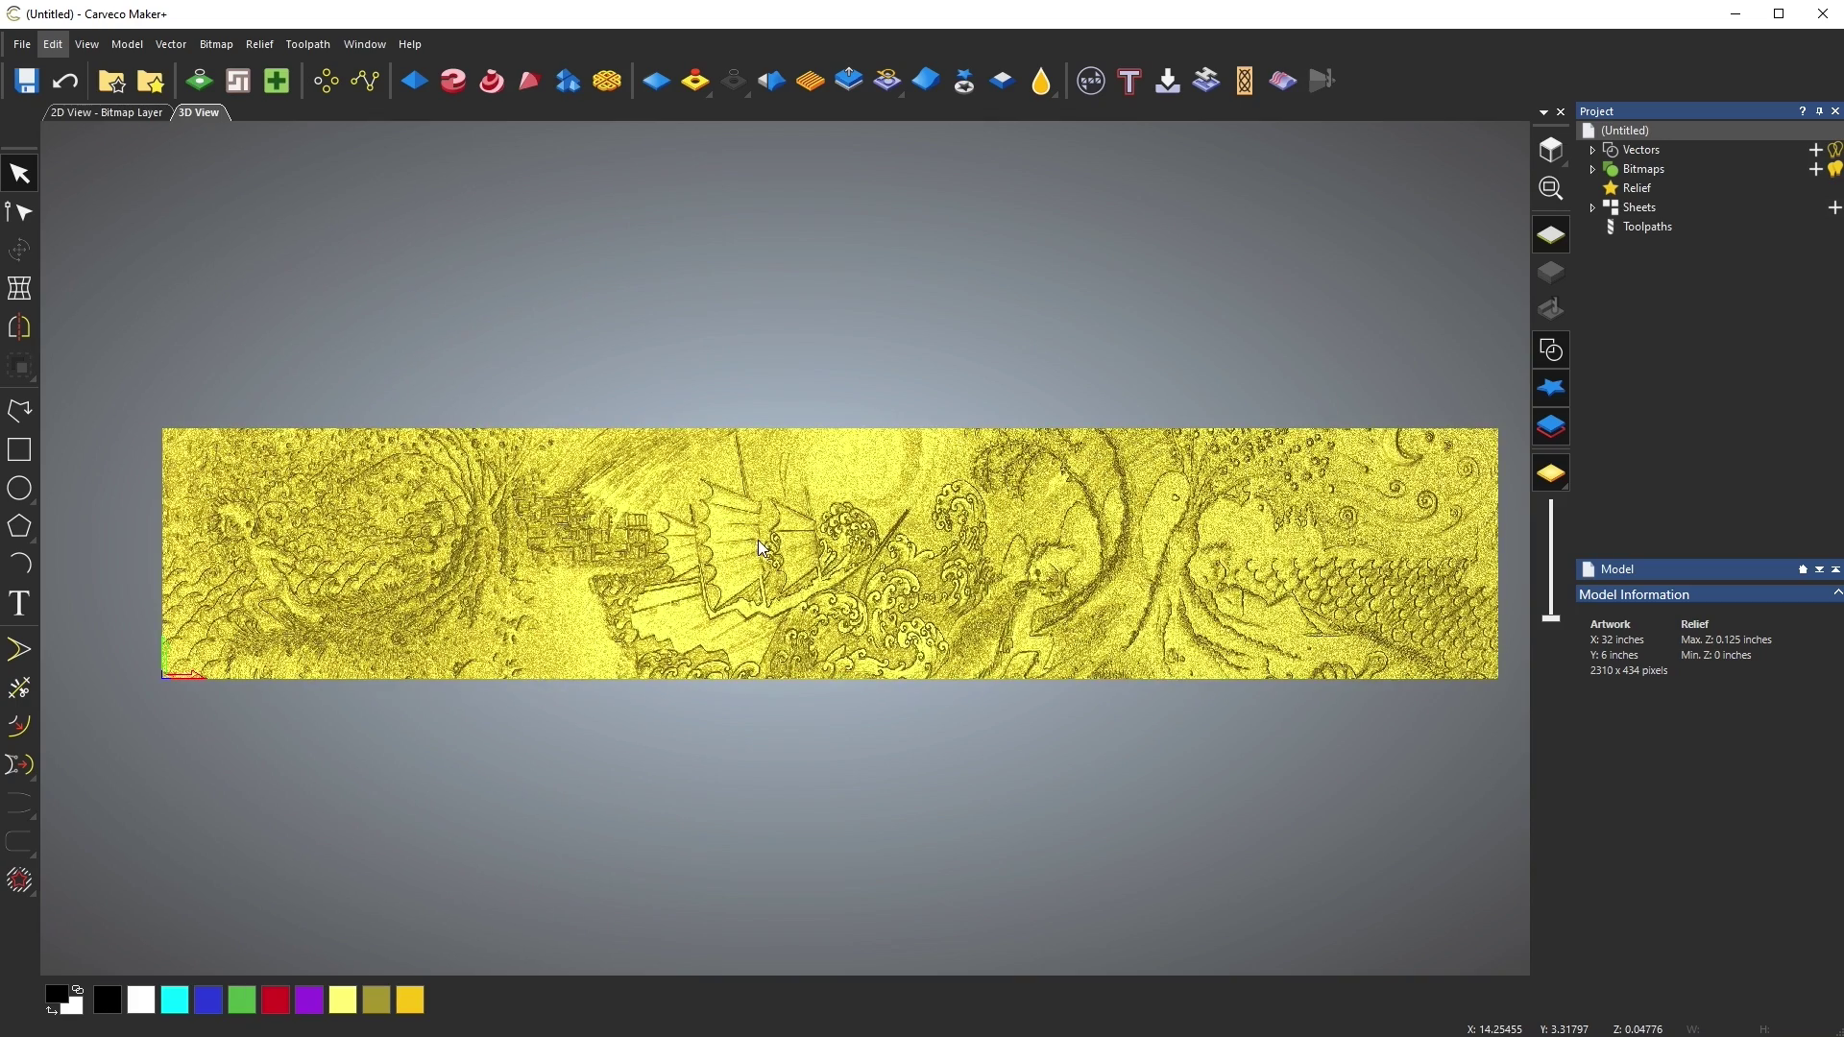
Step: Set up a Whole Relief smooth with strength lowered from 20% to 12%
{"action": "scroll", "coordinate": [877, 552], "scroll_direction": "up", "scroll_amount": 1}
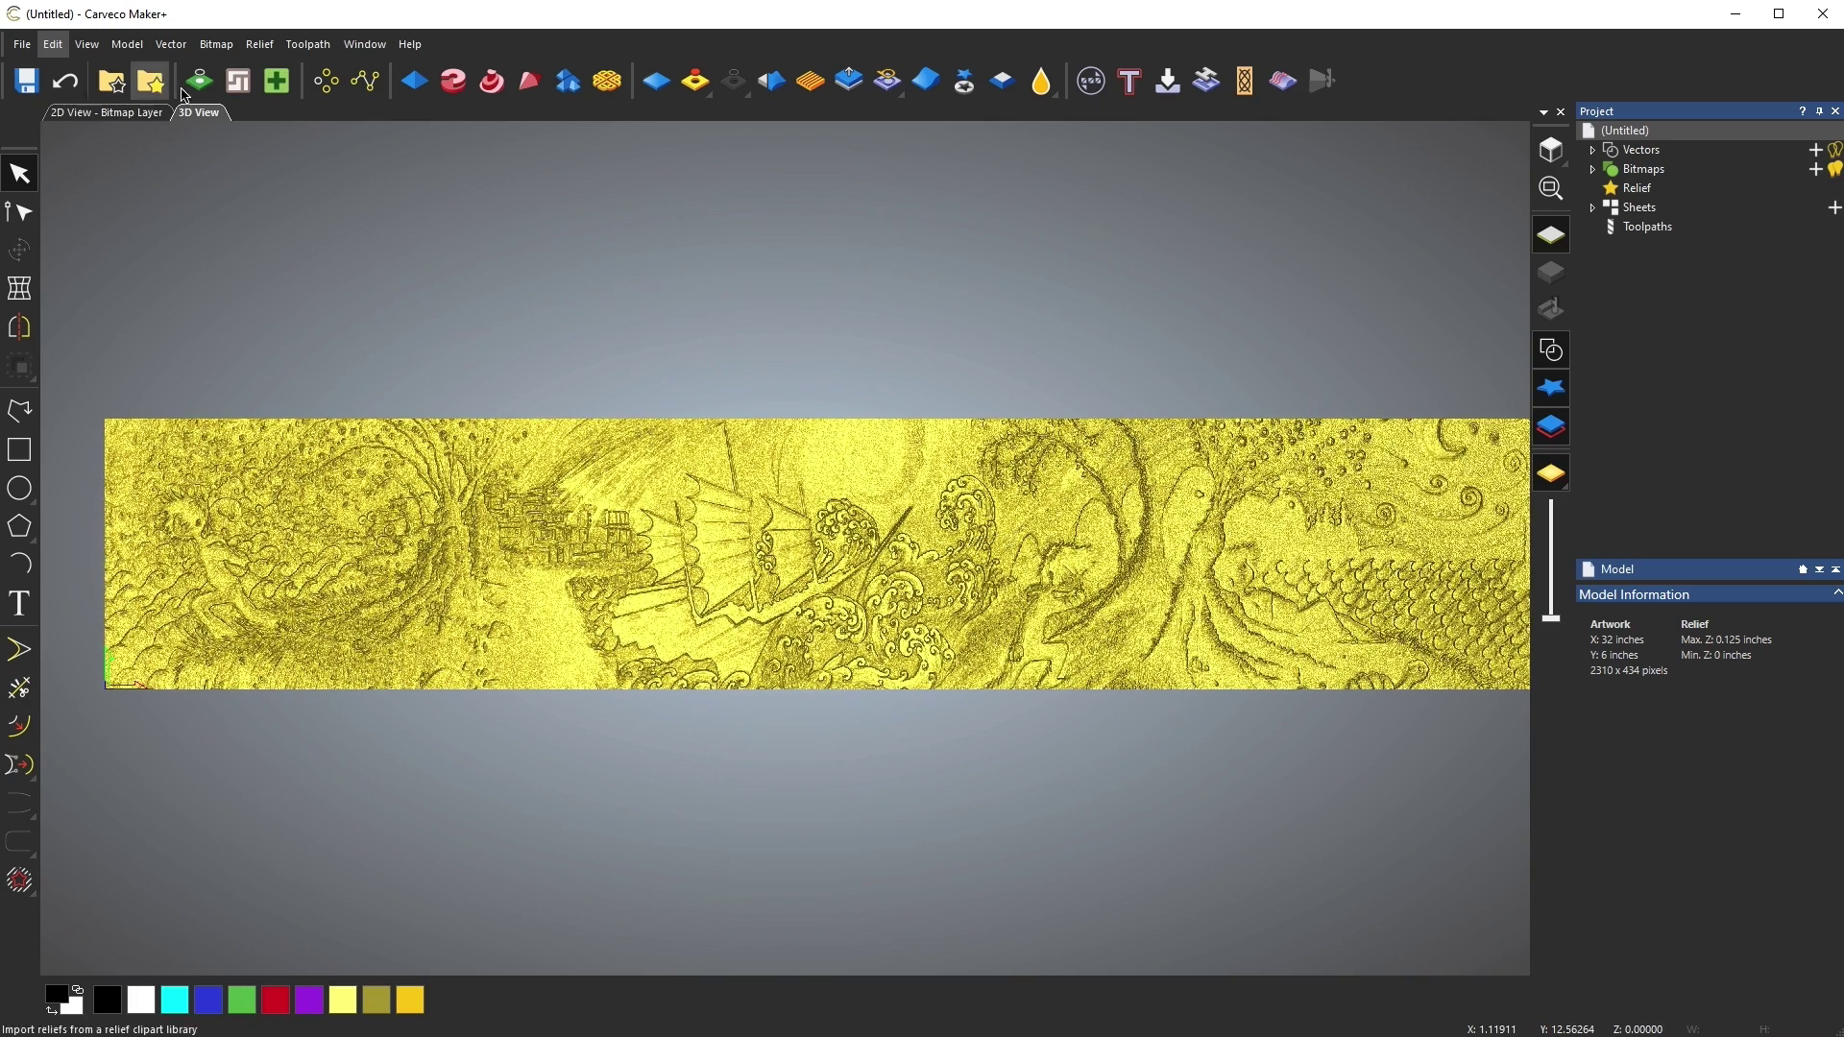
{"action": "left_click", "coordinate": [259, 46]}
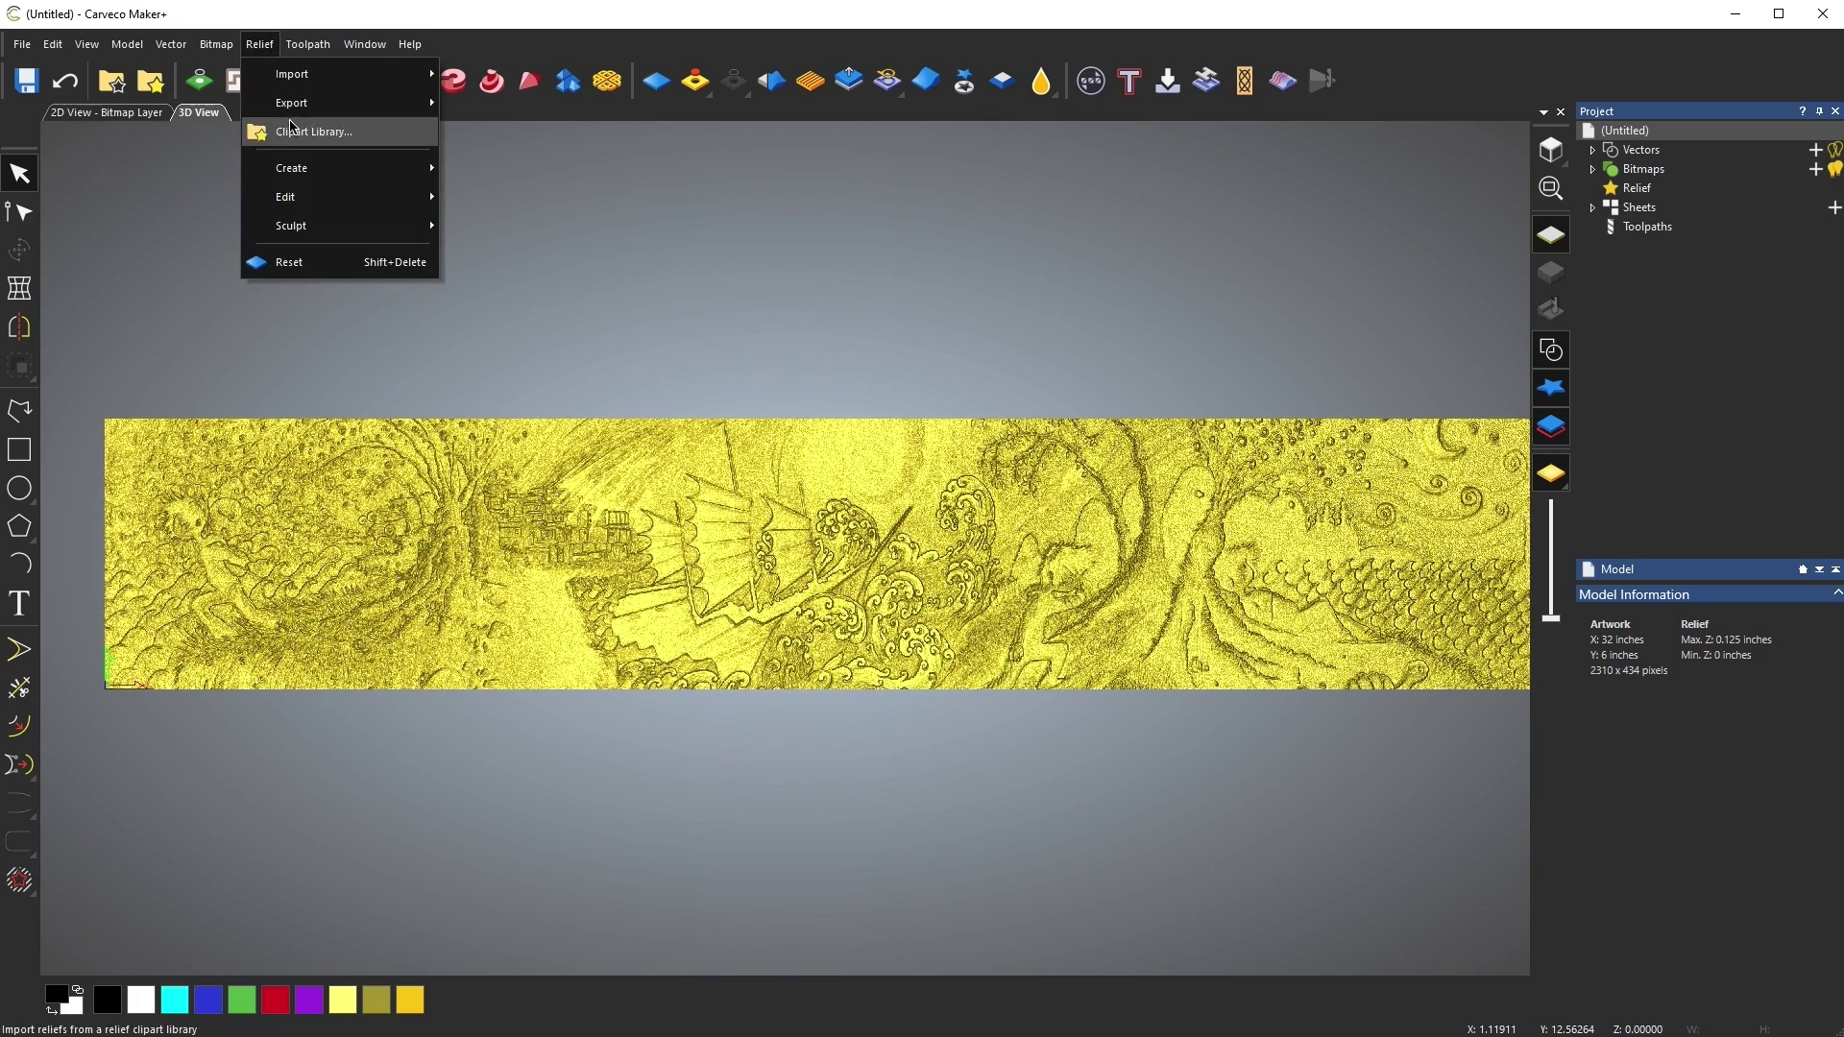
{"action": "mouse_move", "coordinate": [389, 197]}
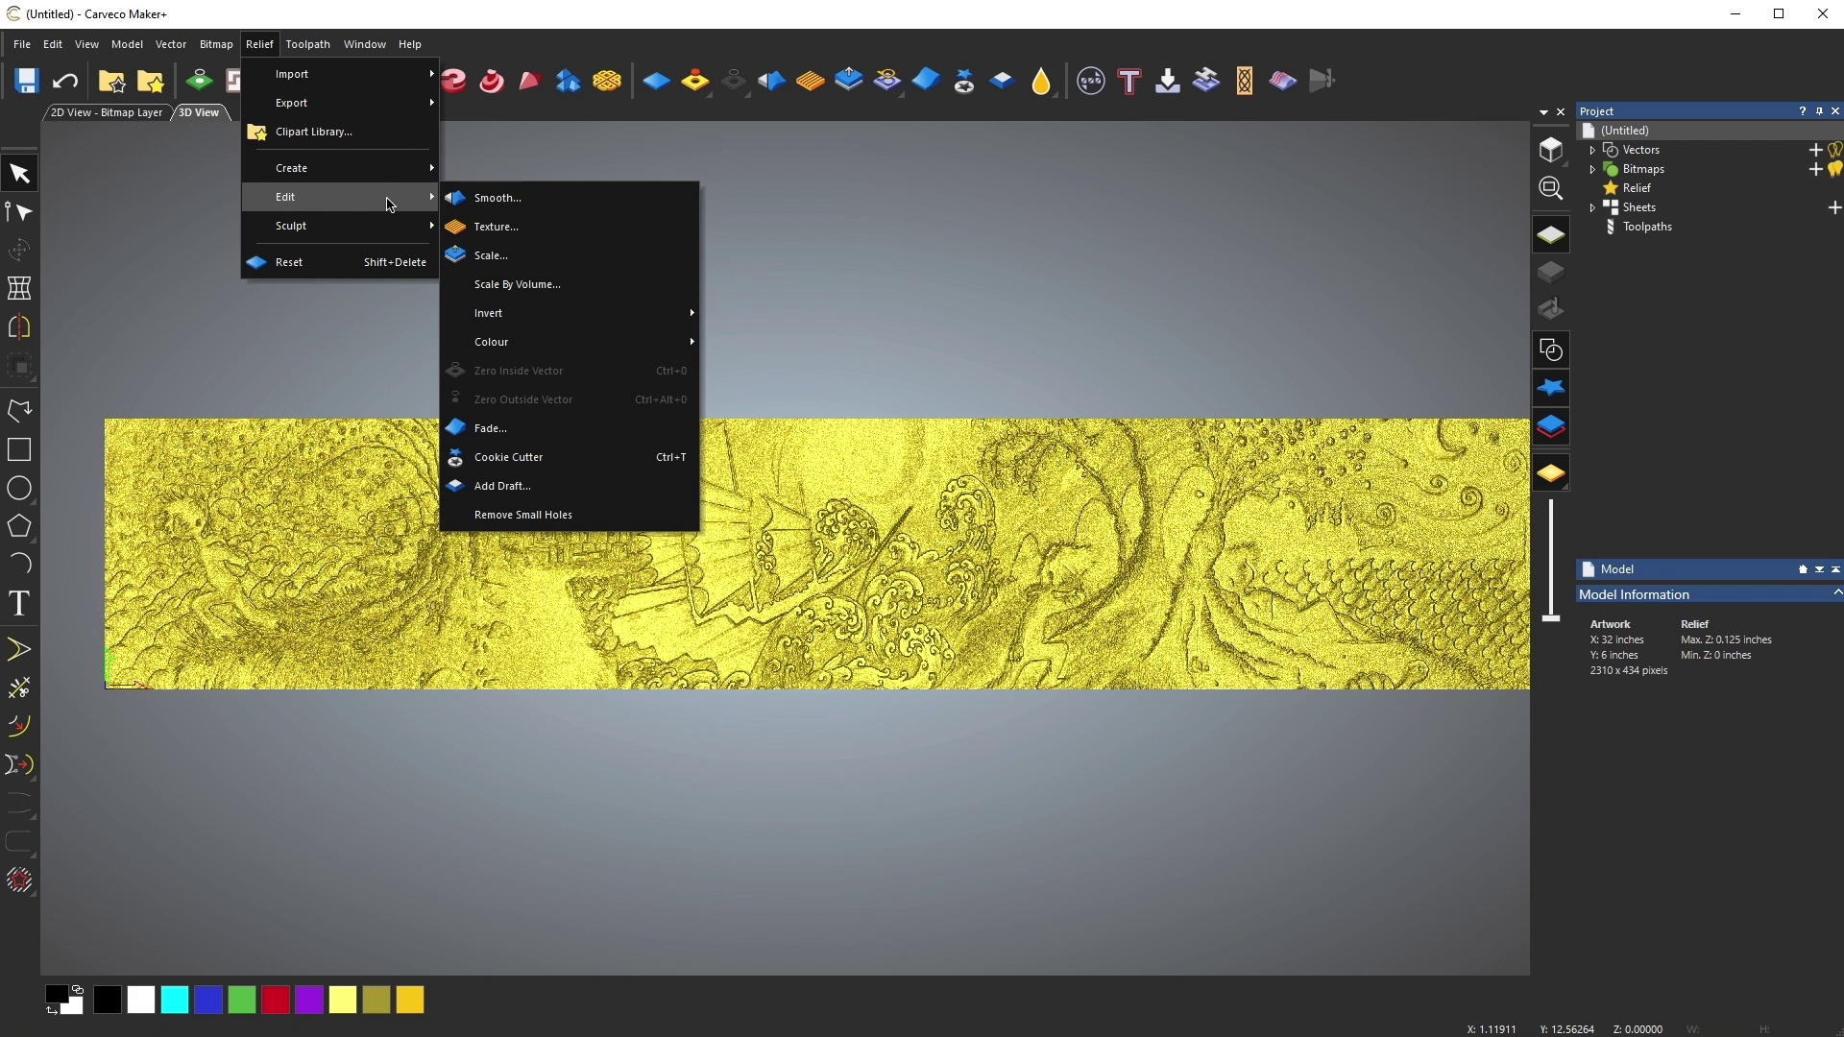
{"action": "left_click", "coordinate": [490, 196]}
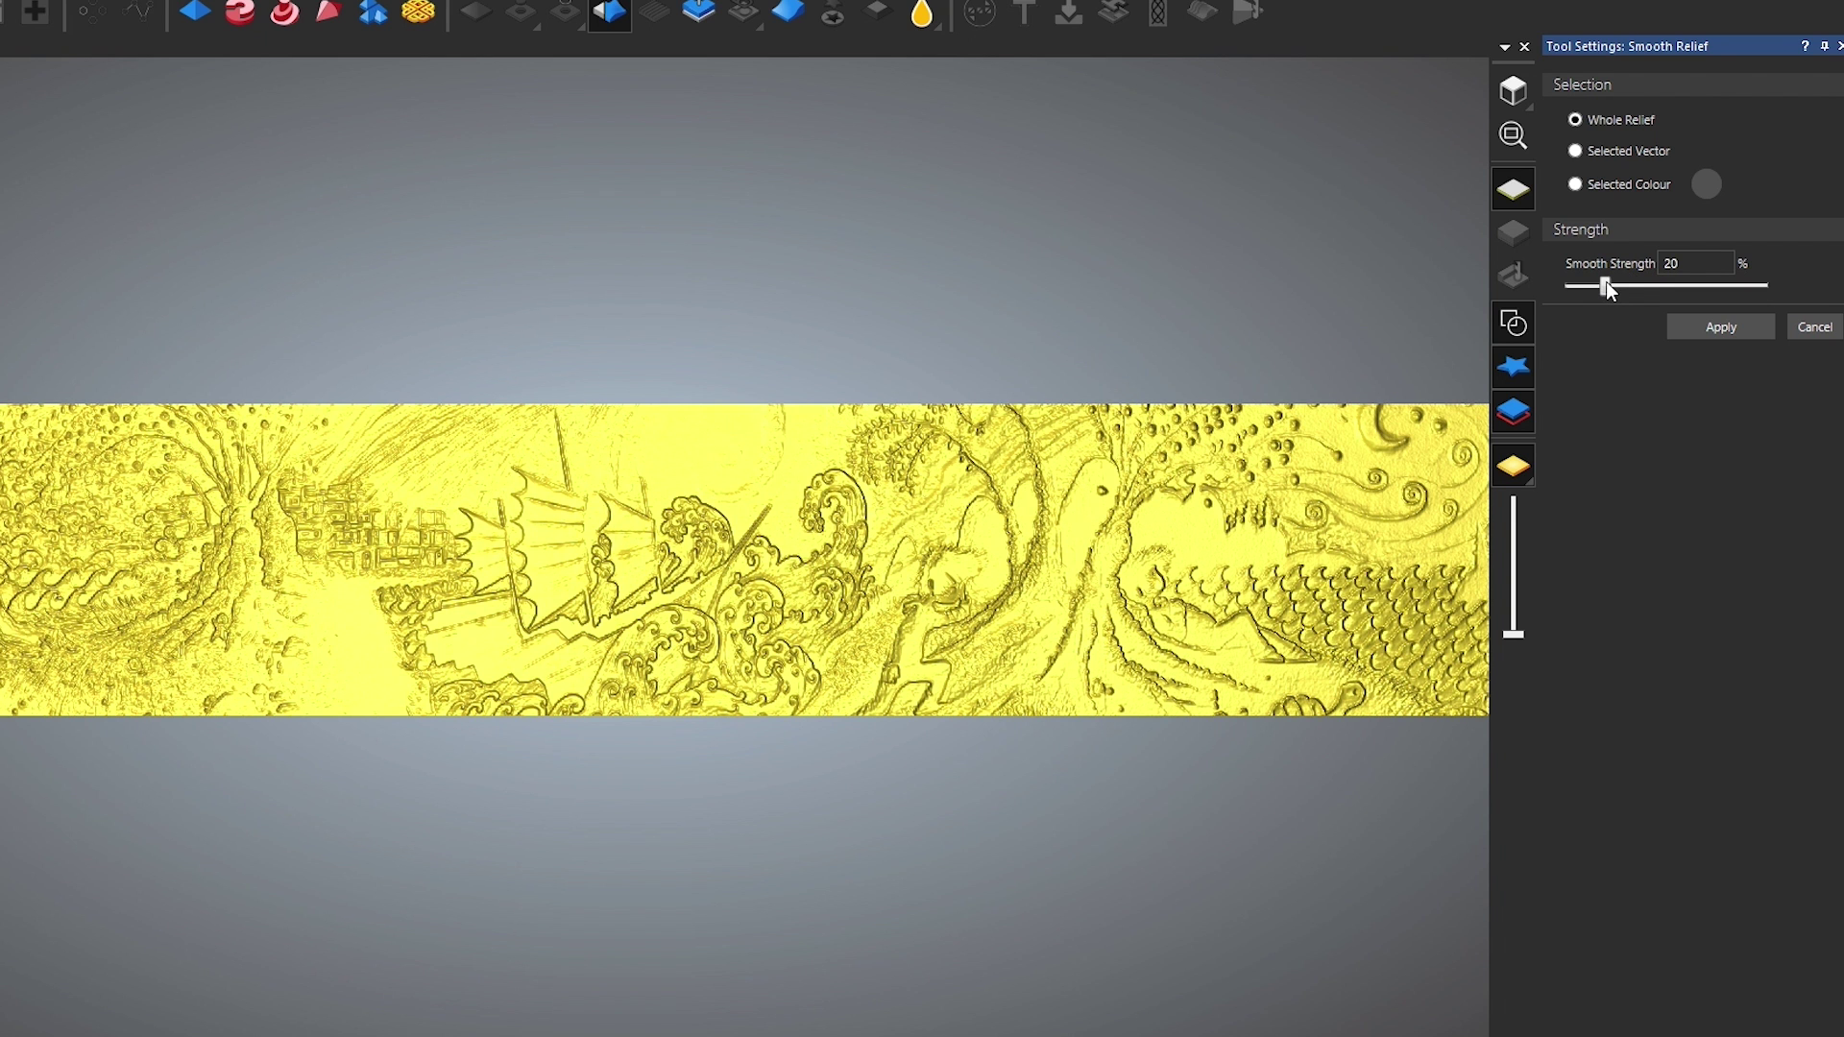
{"action": "left_click_drag", "start_coordinate": [1601, 282], "coordinate": [1593, 287]}
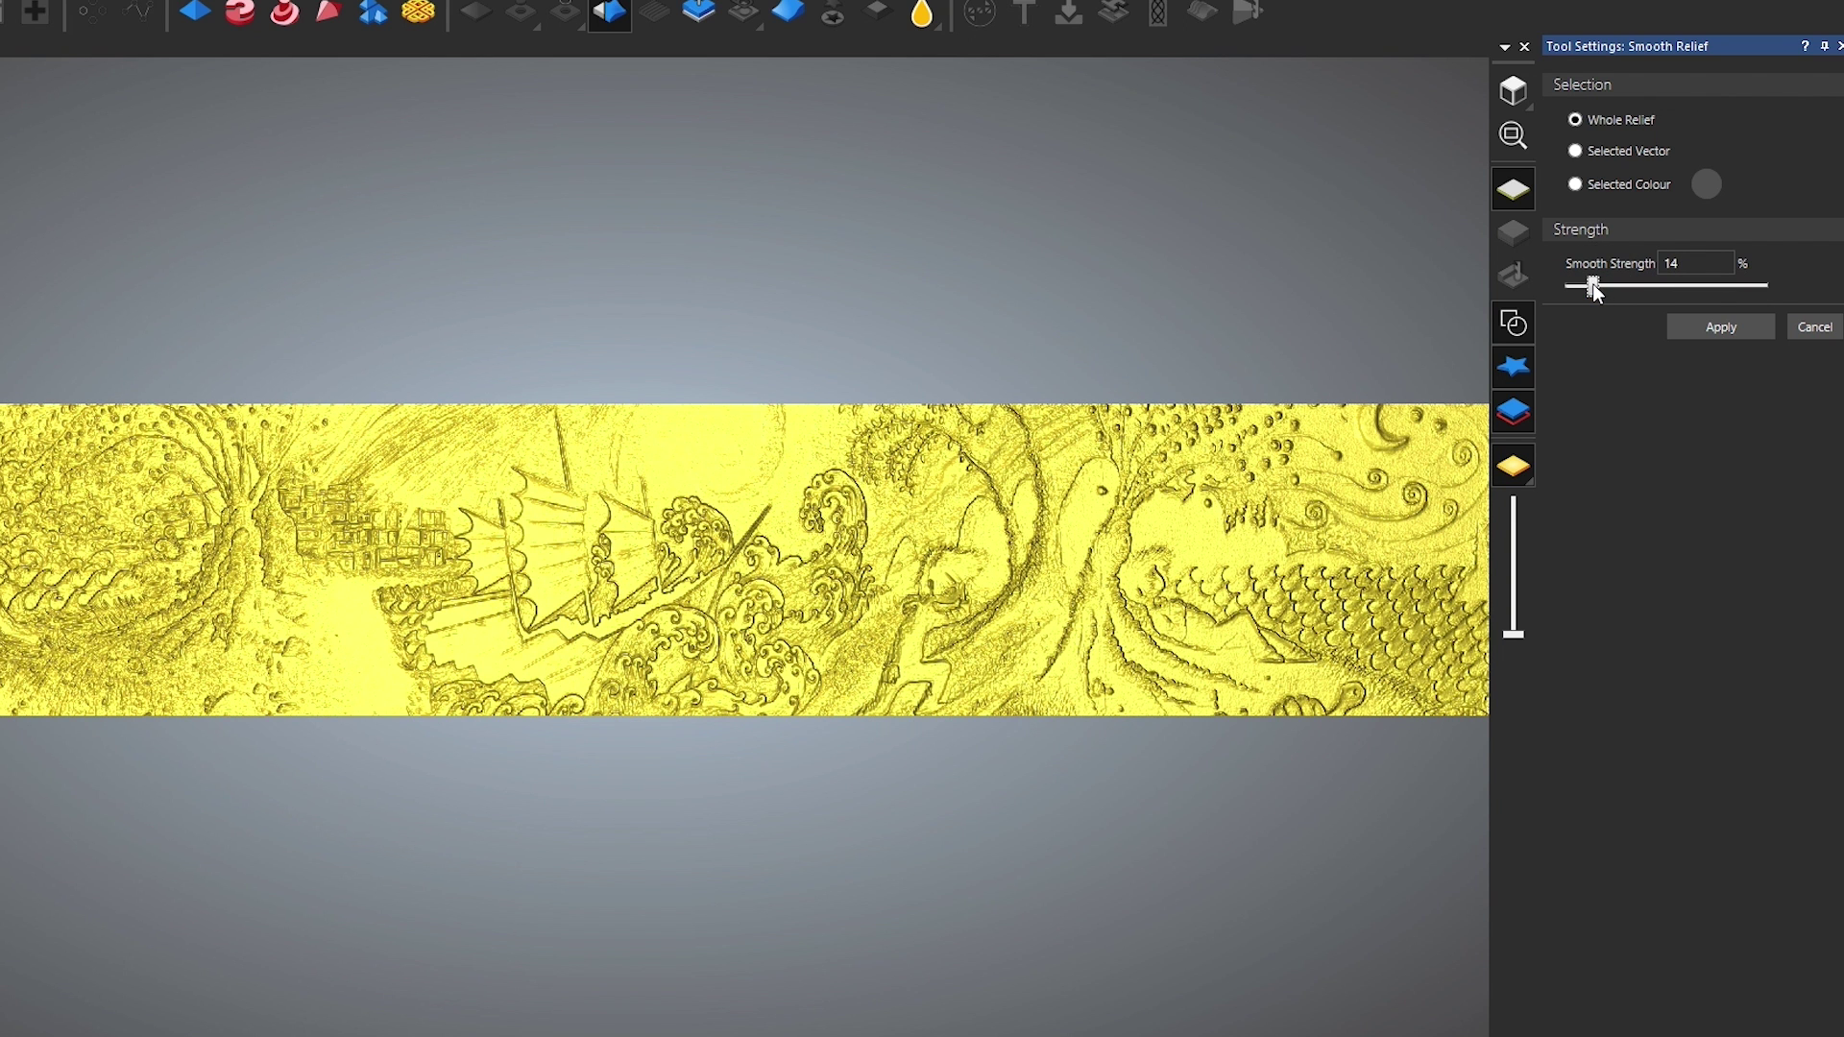
{"action": "left_click_drag", "start_coordinate": [1592, 284], "coordinate": [1589, 286]}
{"action": "scroll", "coordinate": [1397, 643], "scroll_direction": "up", "scroll_amount": 5}
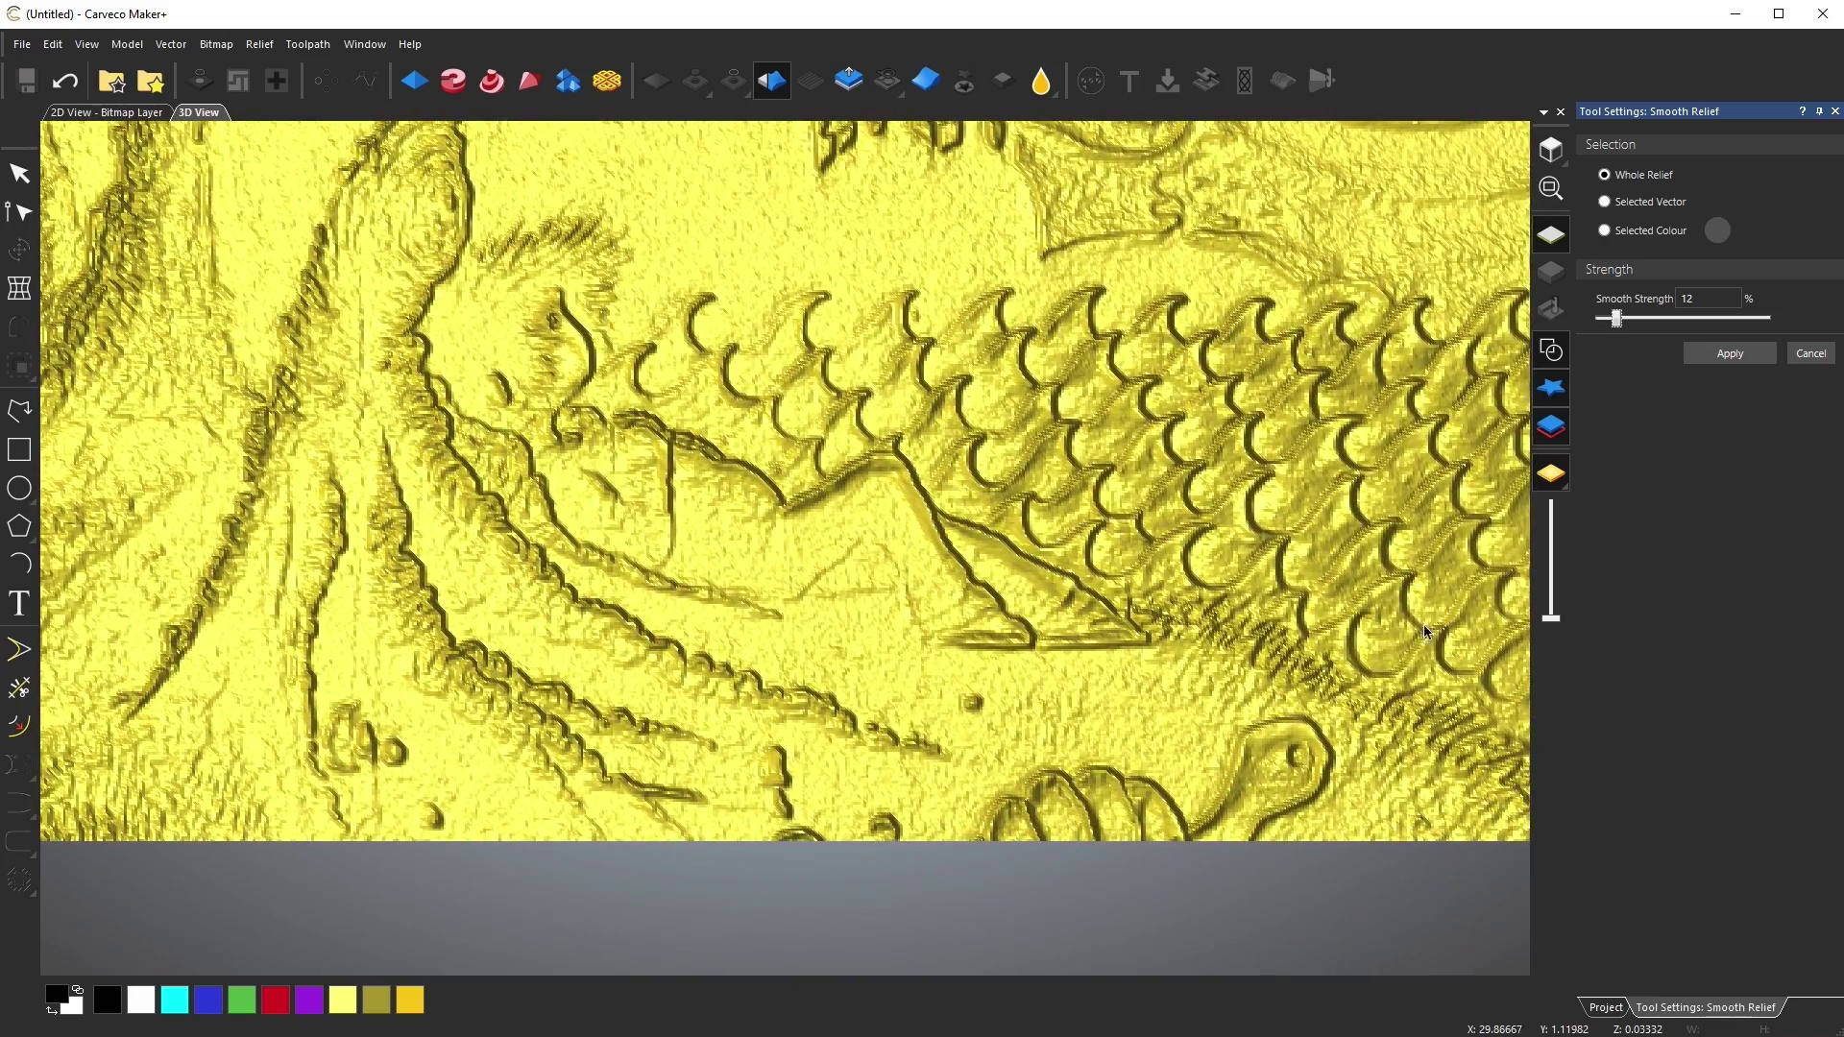
{"action": "scroll", "coordinate": [1164, 434], "scroll_direction": "down", "scroll_amount": 3}
{"action": "left_click", "coordinate": [259, 44]}
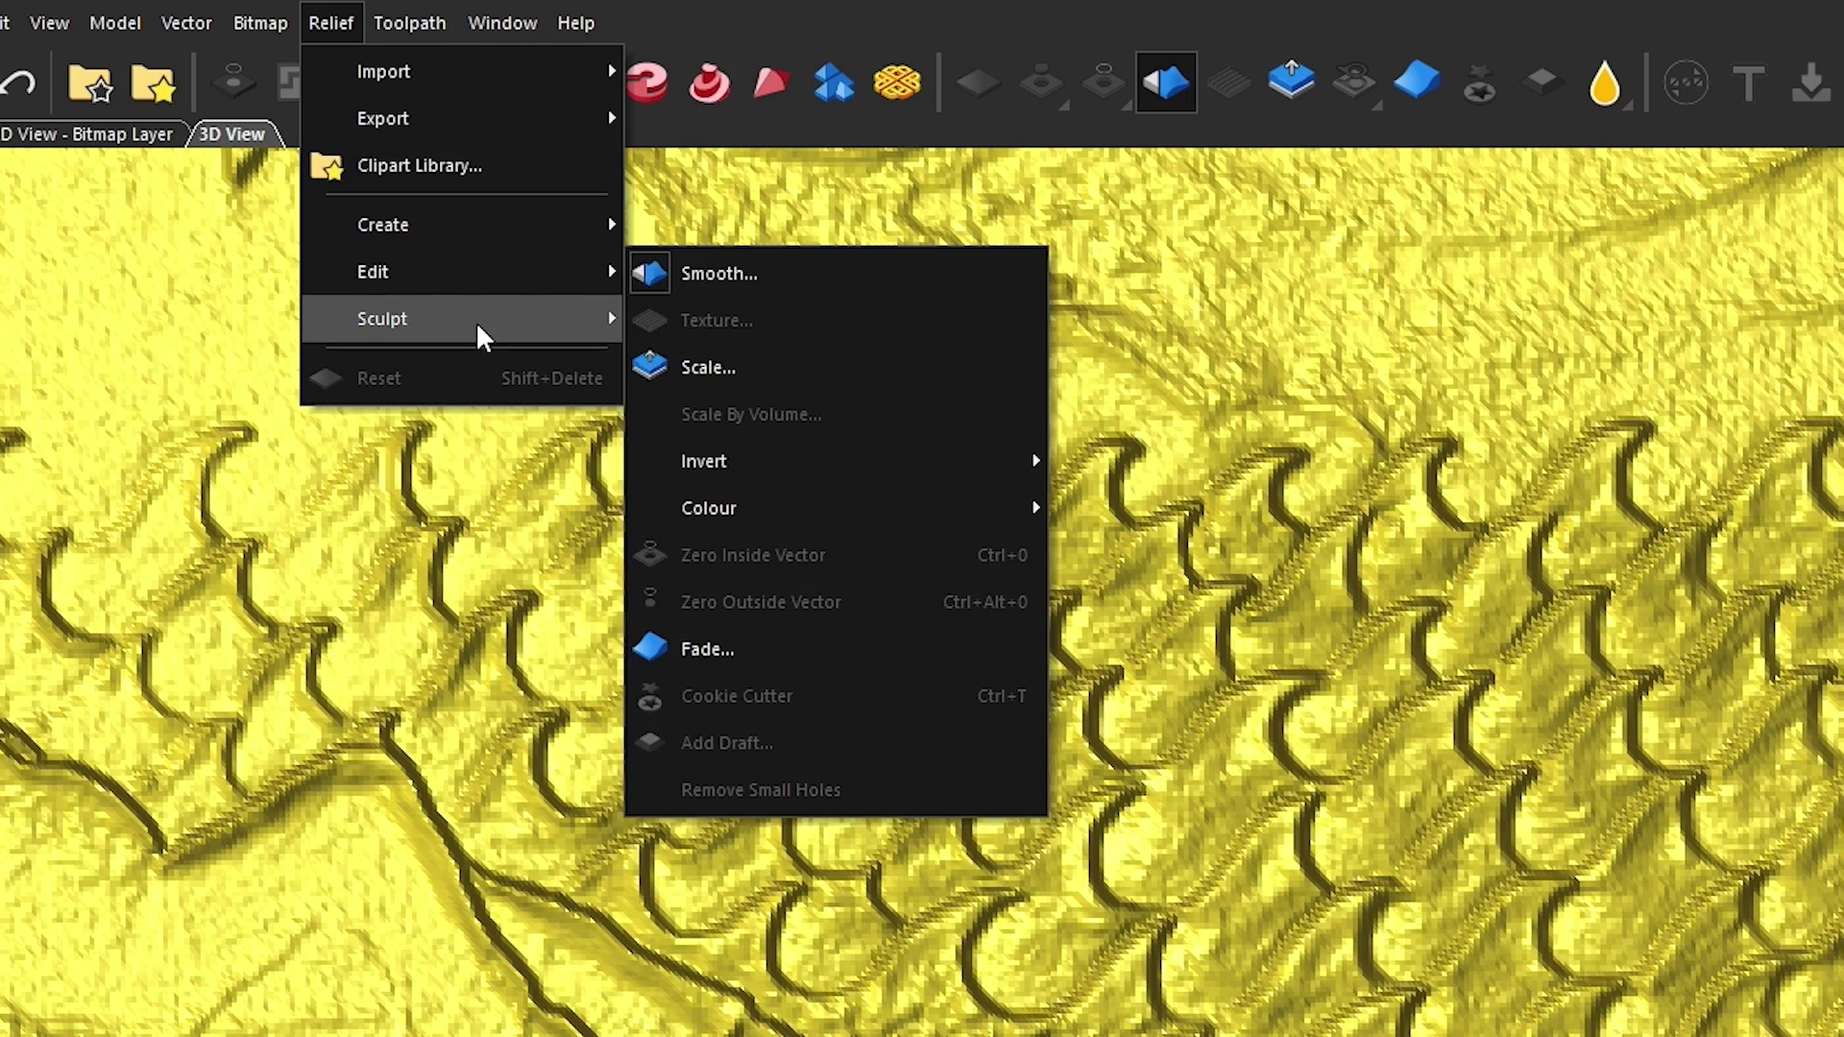
Step: Brush over the rough fish scales with the sculpt Smoothing Tool to soften them
{"action": "mouse_move", "coordinate": [477, 325]}
{"action": "left_click", "coordinate": [740, 320]}
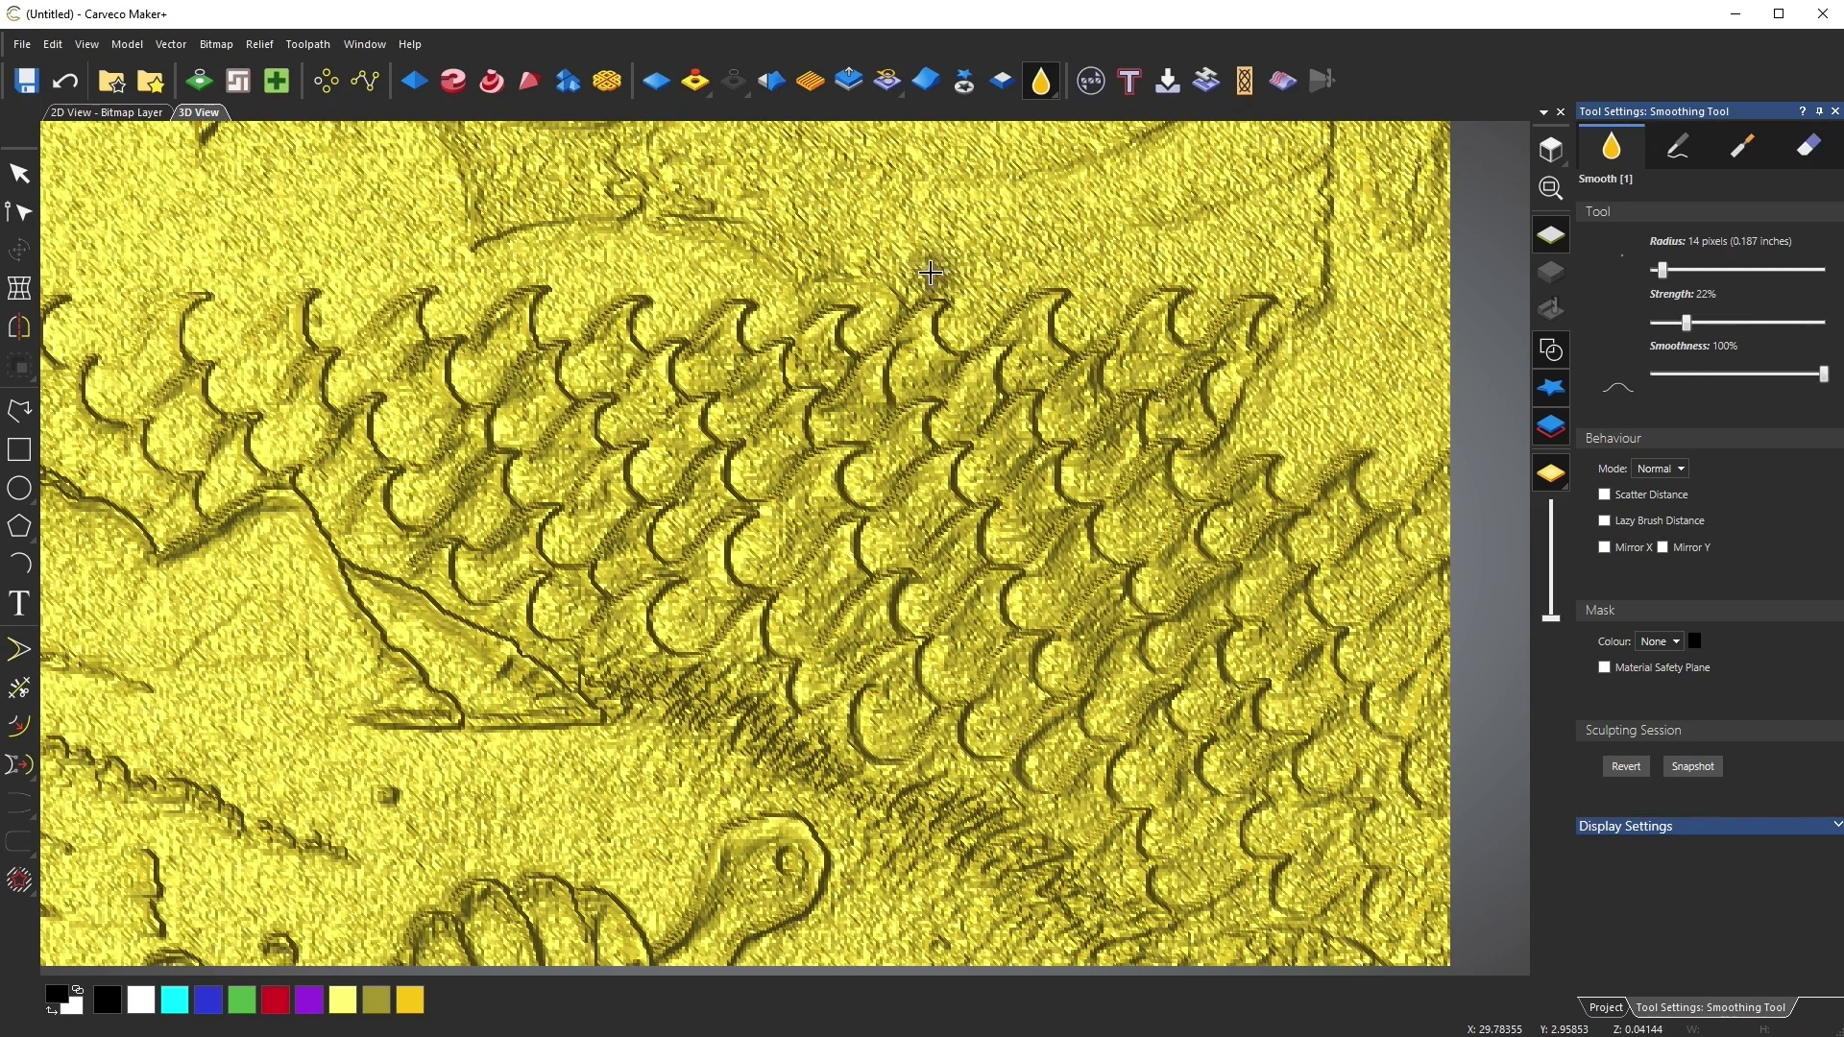
{"action": "scroll", "coordinate": [355, 653], "scroll_direction": "down", "scroll_amount": 1}
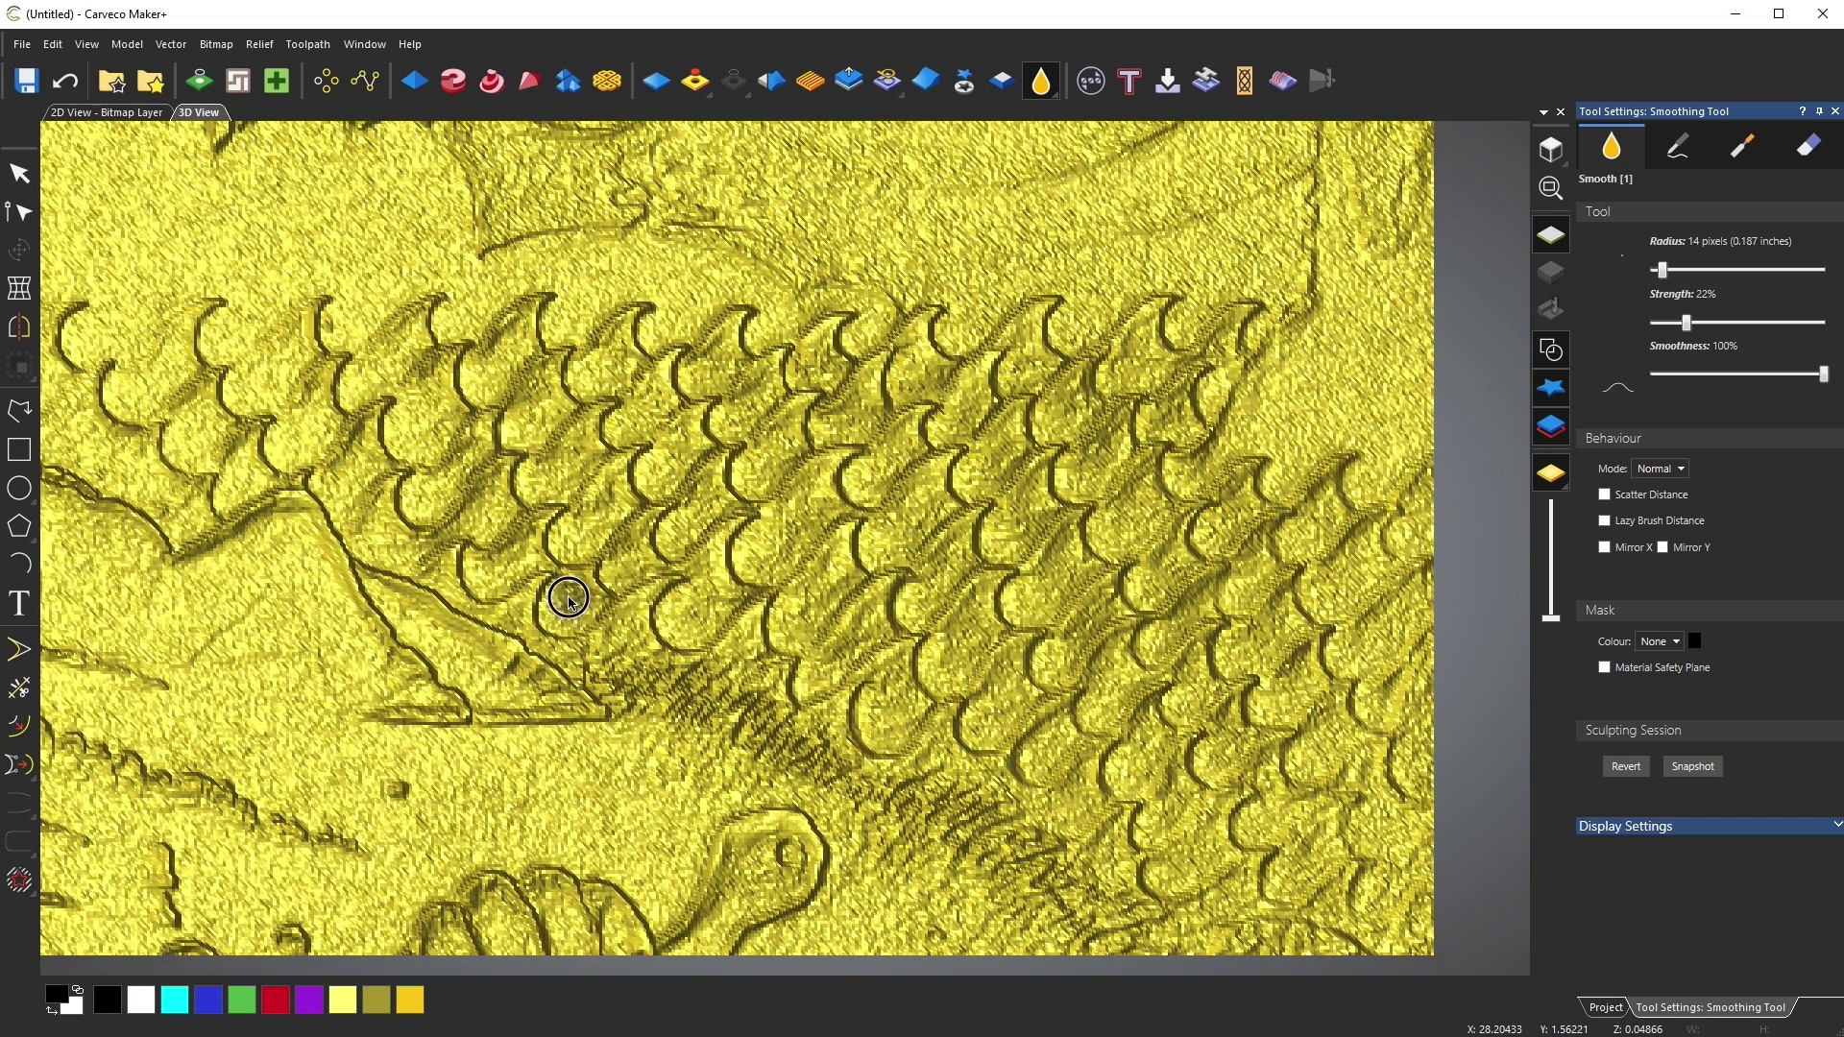
{"action": "mouse_move", "coordinate": [1070, 707]}
{"action": "left_mouse_down"}
{"action": "mouse_move", "coordinate": [1252, 877]}
{"action": "mouse_move", "coordinate": [852, 676]}
{"action": "mouse_move", "coordinate": [584, 424]}
{"action": "mouse_move", "coordinate": [125, 509]}
{"action": "left_mouse_up"}
{"action": "scroll", "coordinate": [125, 509], "scroll_direction": "down", "scroll_amount": 1}
{"action": "scroll", "coordinate": [125, 509], "scroll_direction": "up", "scroll_amount": 3}
{"action": "scroll", "coordinate": [630, 700], "scroll_direction": "down", "scroll_amount": 1}
{"action": "scroll", "coordinate": [329, 255], "scroll_direction": "down", "scroll_amount": 1}
{"action": "scroll", "coordinate": [597, 782], "scroll_direction": "down", "scroll_amount": 1}
{"action": "scroll", "coordinate": [938, 669], "scroll_direction": "down", "scroll_amount": 1}
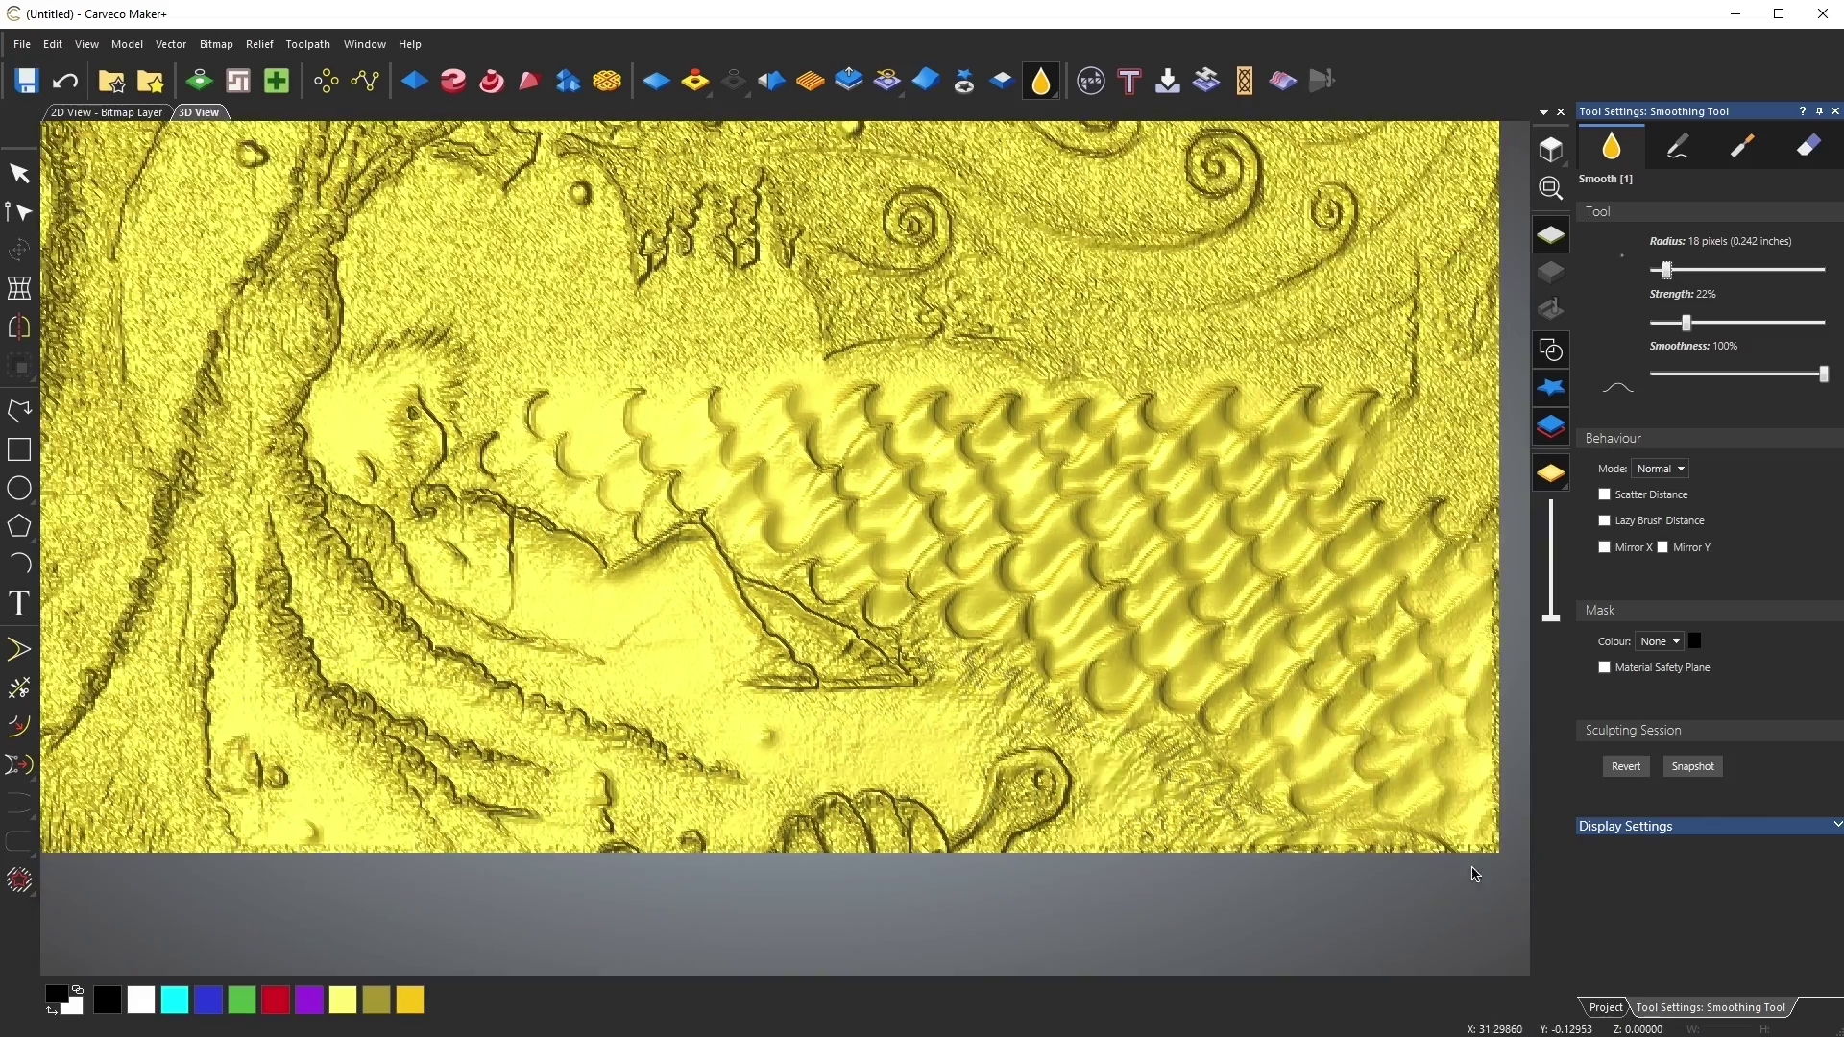
{"action": "scroll", "coordinate": [515, 247], "scroll_direction": "down", "scroll_amount": 1}
{"action": "scroll", "coordinate": [514, 247], "scroll_direction": "down", "scroll_amount": 1}
{"action": "scroll", "coordinate": [721, 247], "scroll_direction": "up", "scroll_amount": 3}
{"action": "scroll", "coordinate": [1201, 240], "scroll_direction": "down", "scroll_amount": 1}
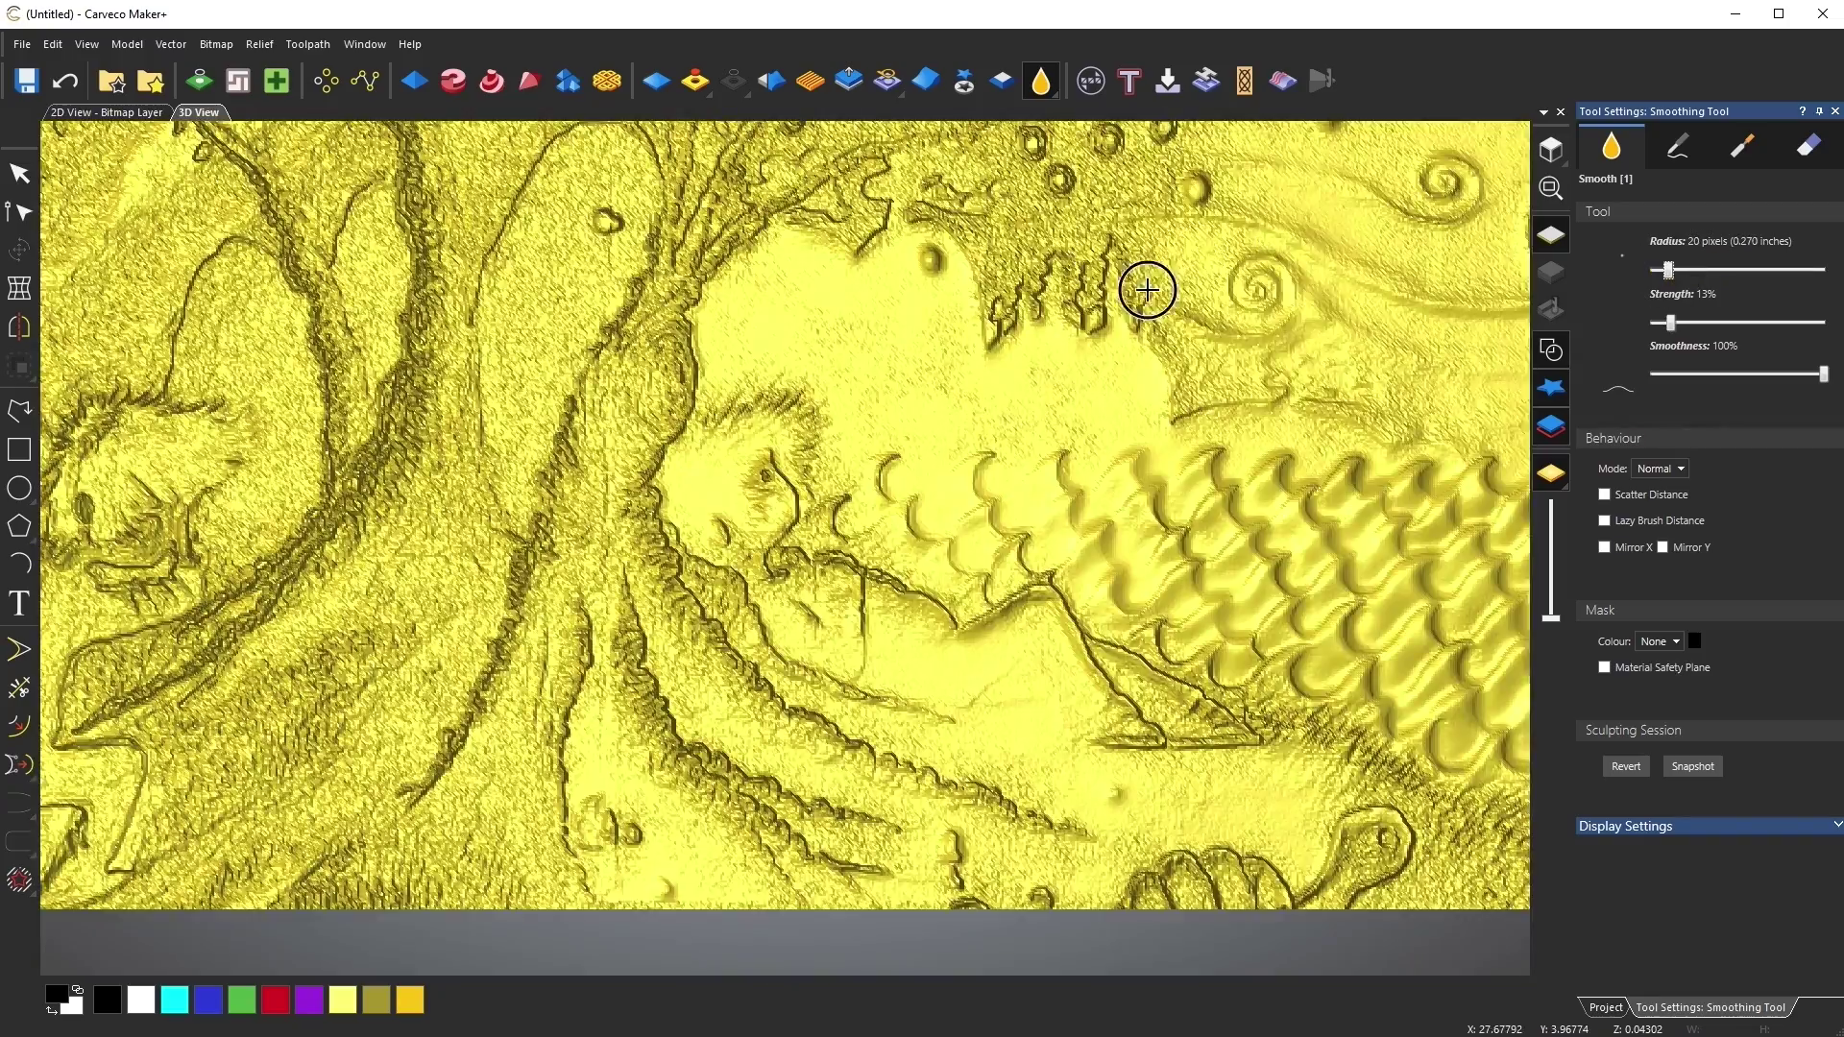
{"action": "scroll", "coordinate": [1249, 297], "scroll_direction": "down", "scroll_amount": 1}
{"action": "scroll", "coordinate": [1206, 528], "scroll_direction": "up", "scroll_amount": 3}
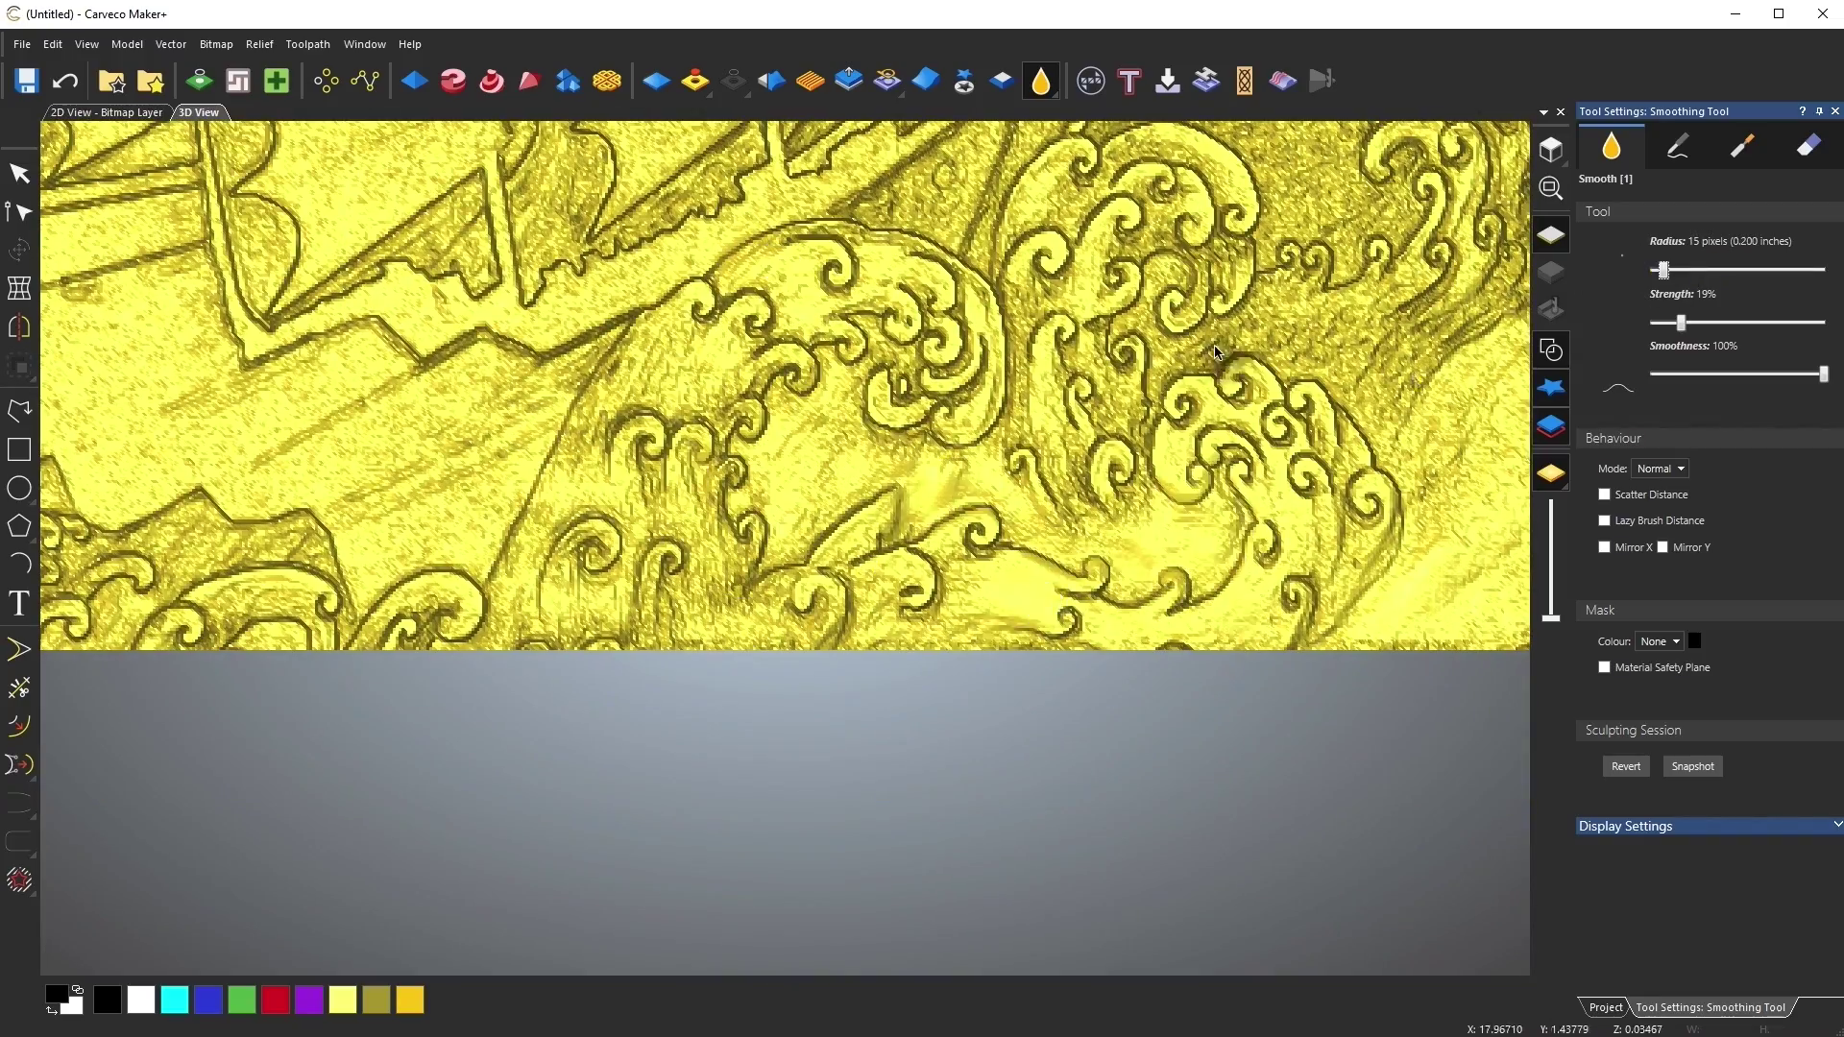
{"action": "scroll", "coordinate": [1103, 326], "scroll_direction": "down", "scroll_amount": 2}
{"action": "scroll", "coordinate": [432, 119], "scroll_direction": "up", "scroll_amount": 1}
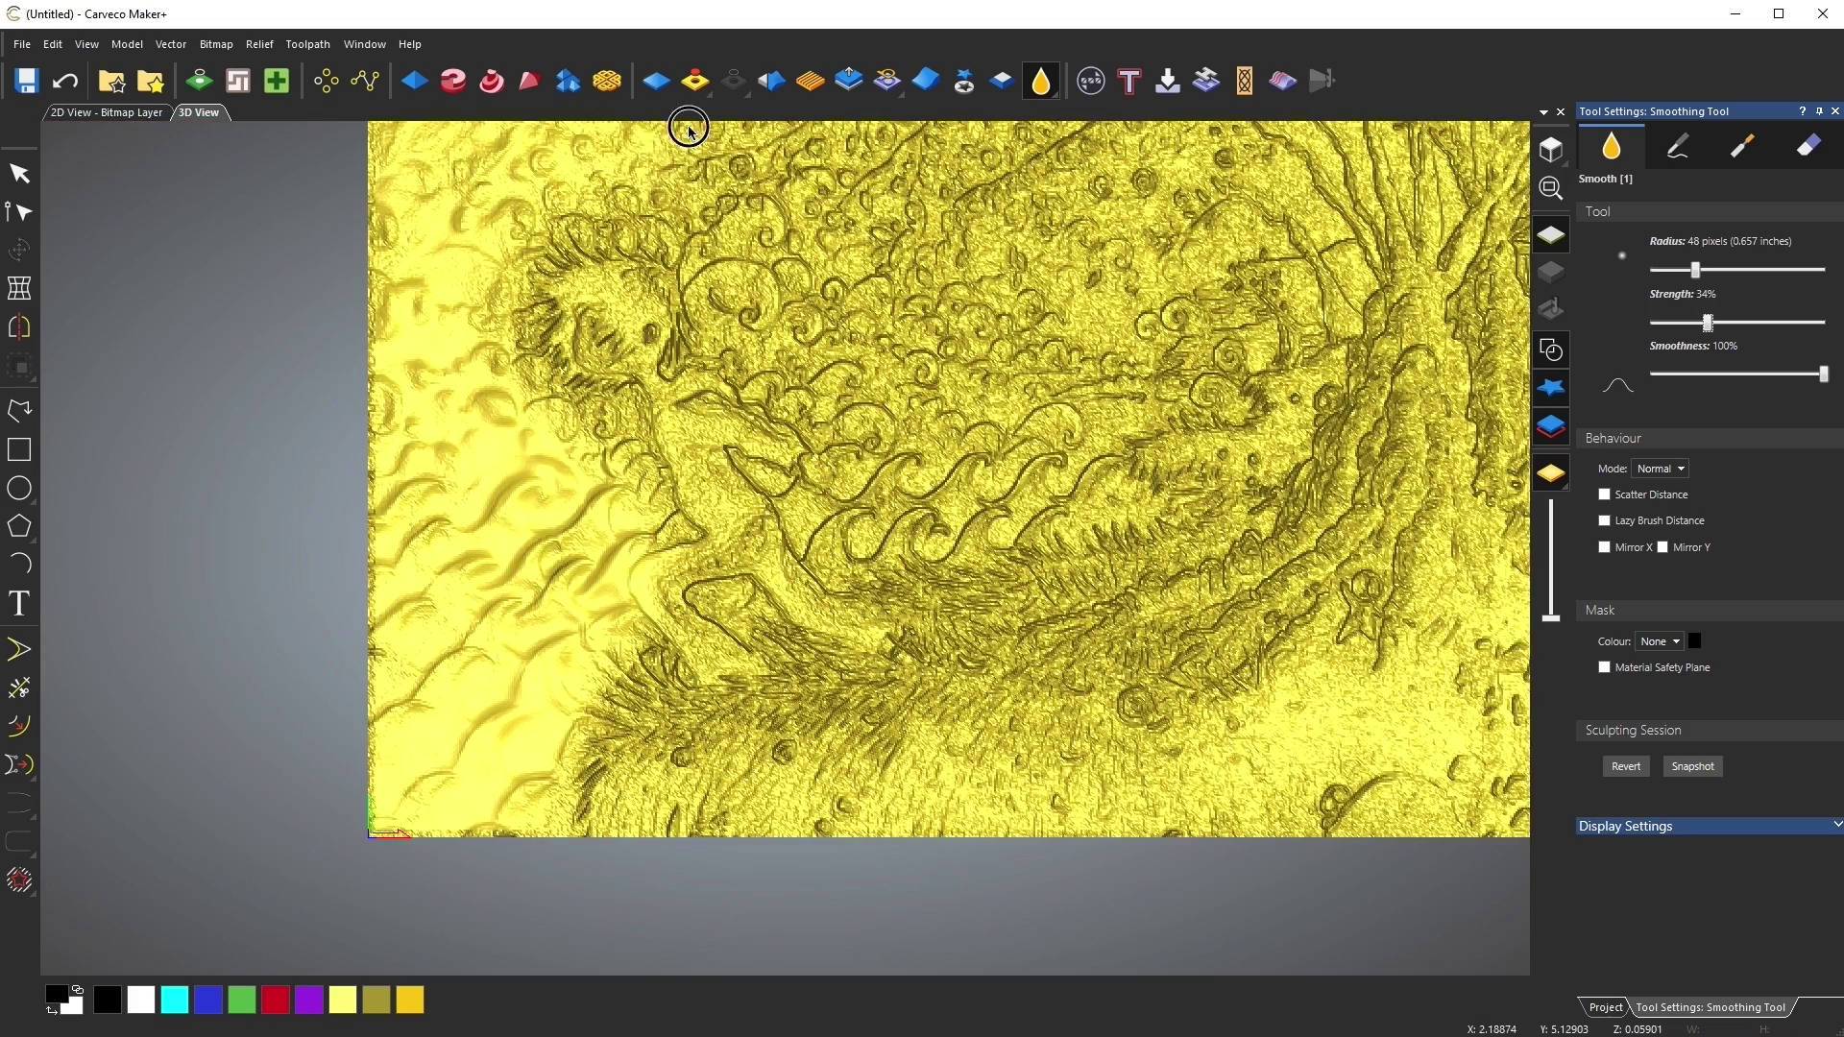
{"action": "scroll", "coordinate": [432, 119], "scroll_direction": "down", "scroll_amount": 2}
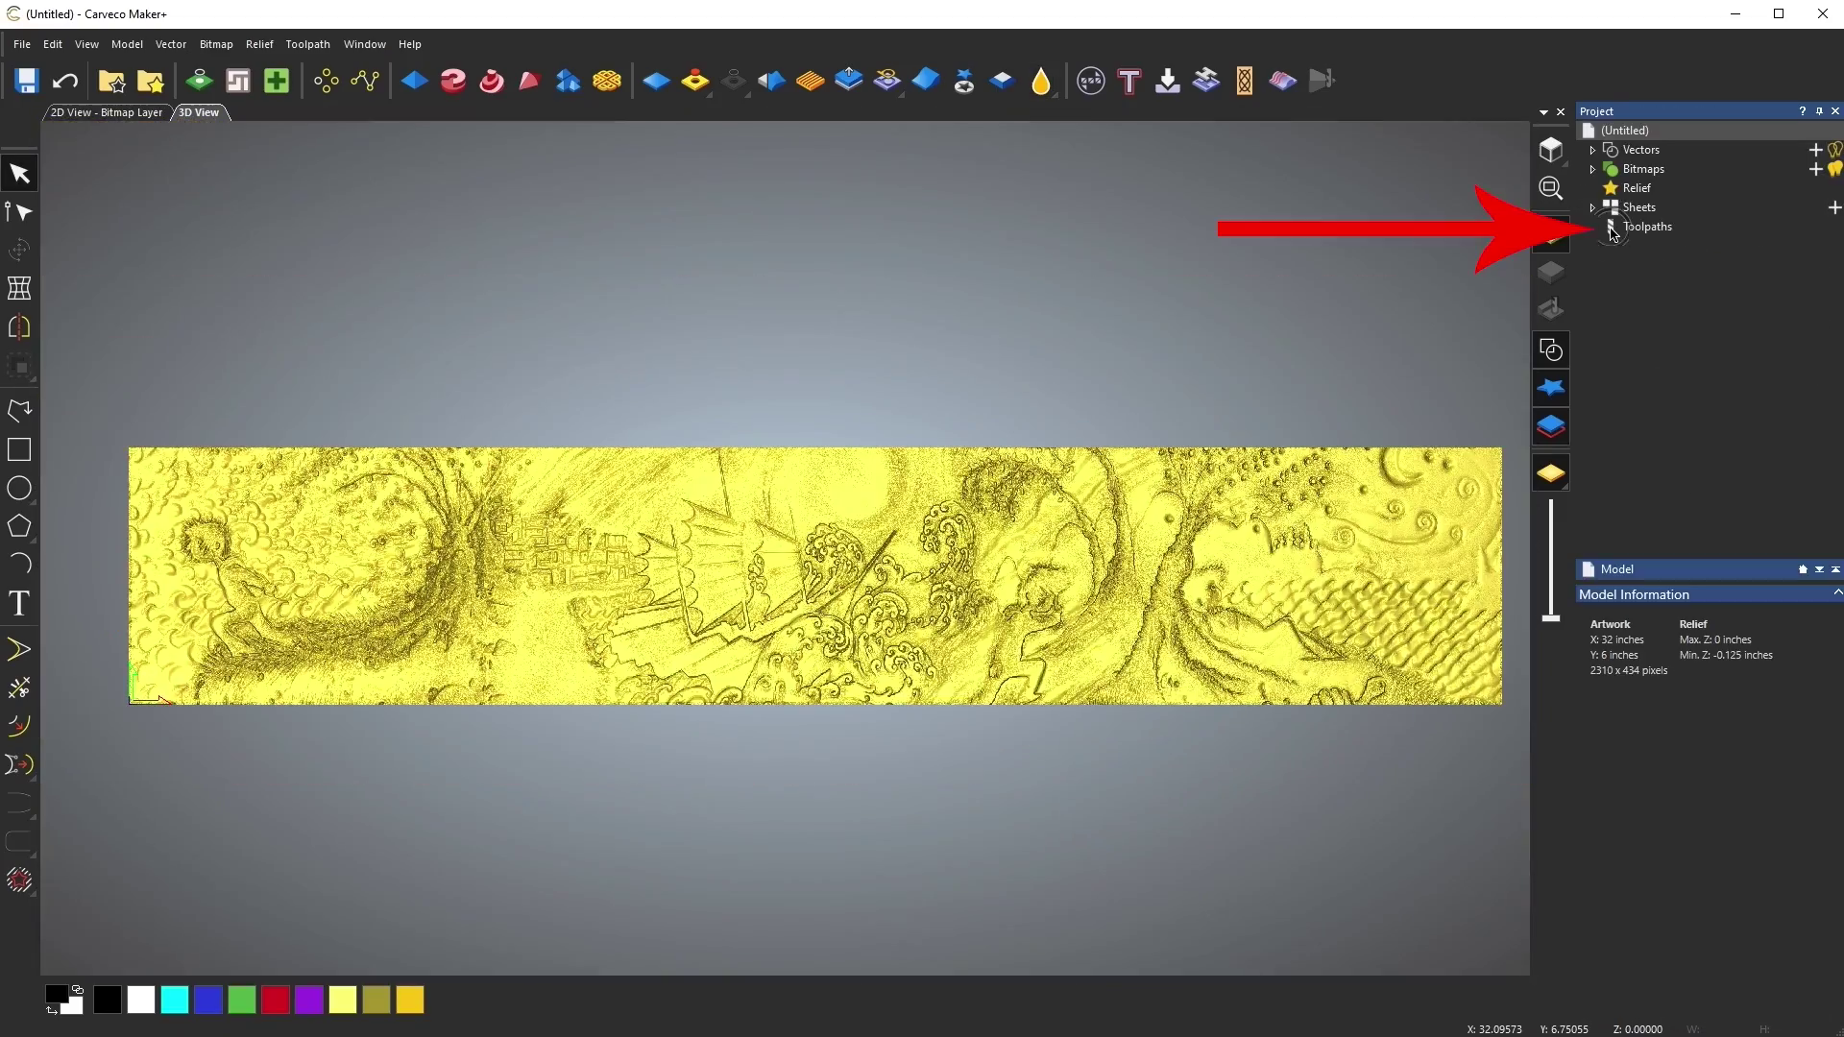
Step: Start a Machine Relief toolpath covering the whole relief with a 0.25-inch safe Z
{"action": "left_click", "coordinate": [1614, 234]}
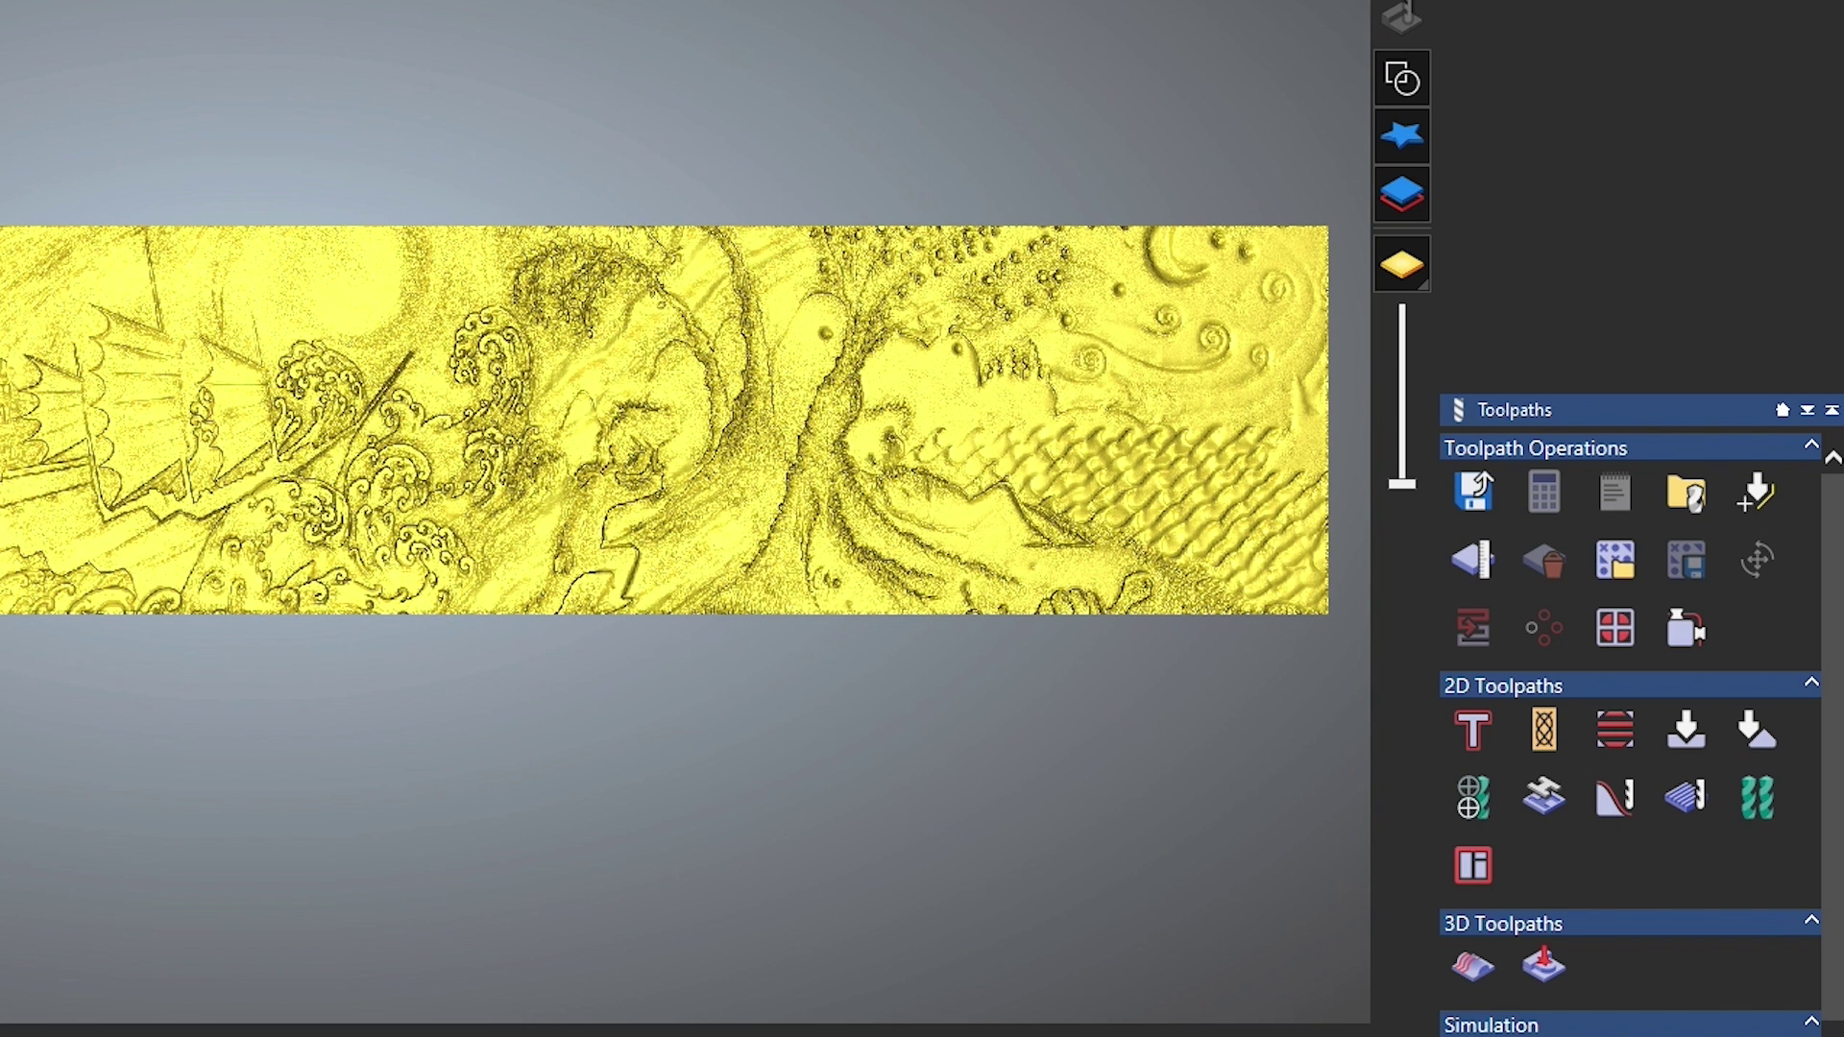
{"action": "left_click", "coordinate": [1478, 972]}
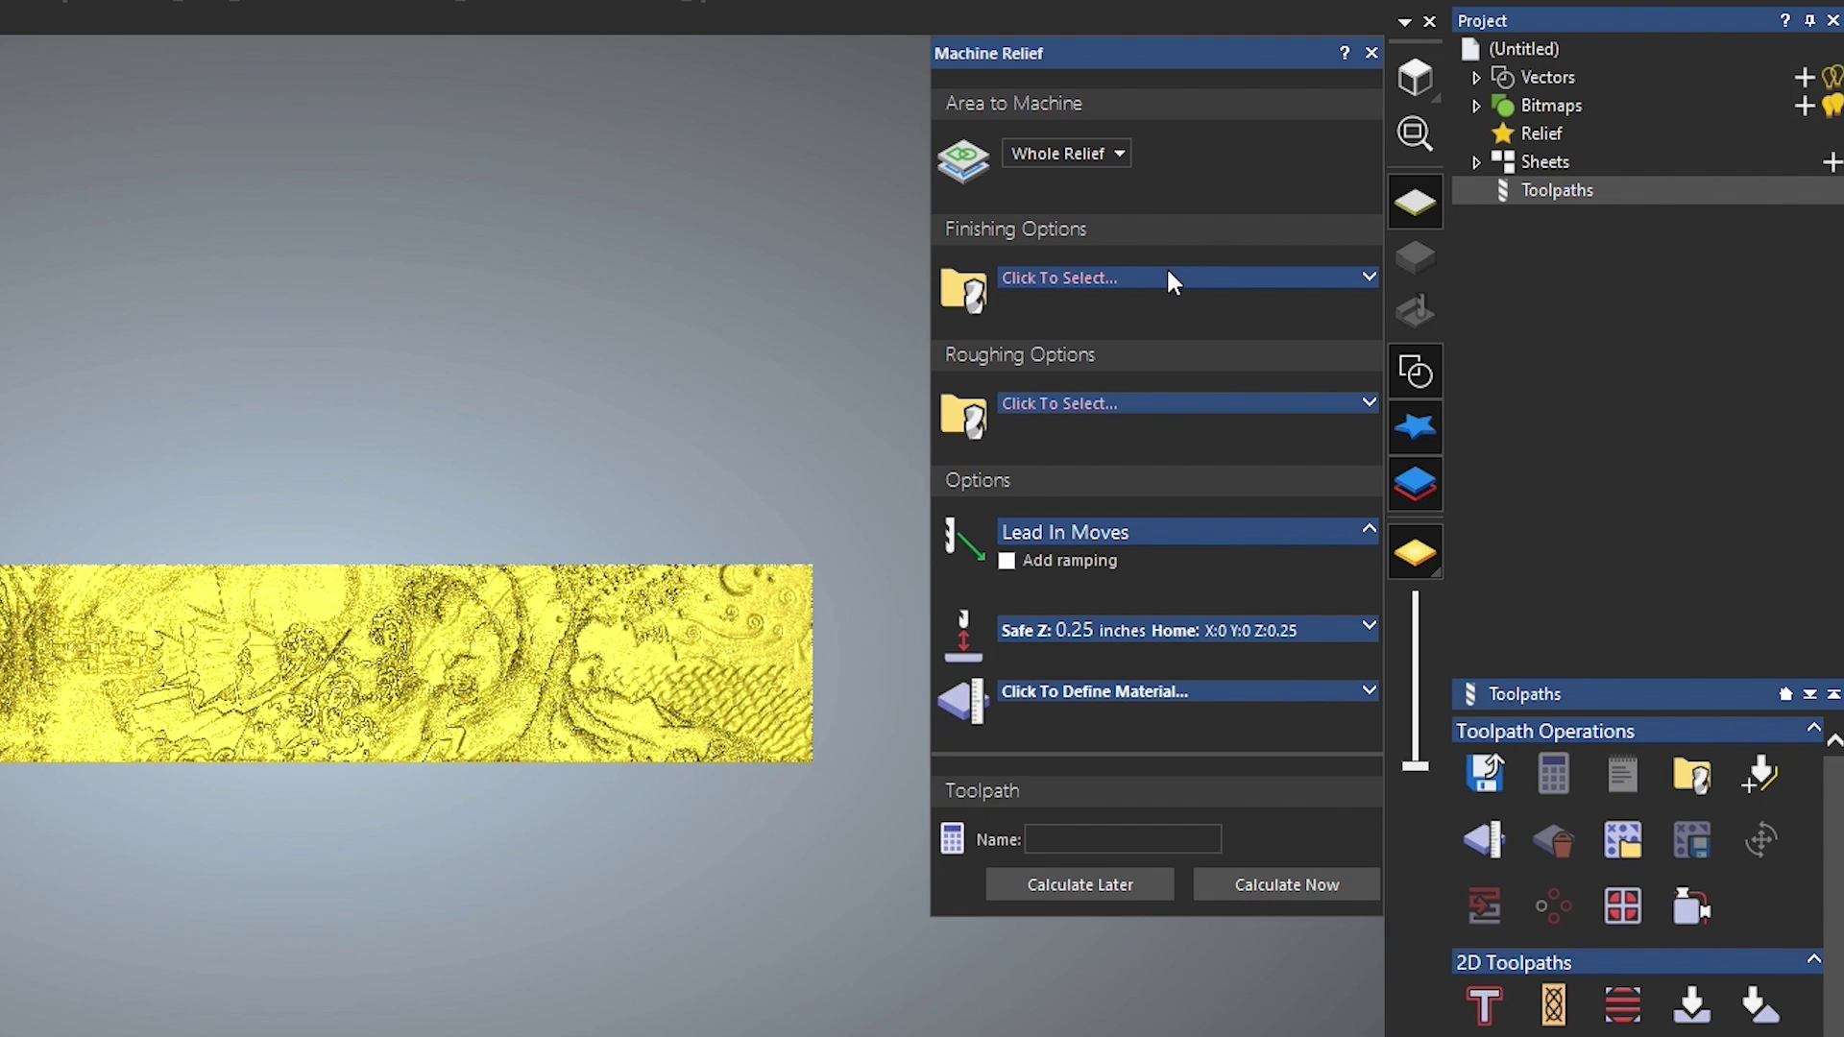
Step: Choose the 1/8" Tapered Ball Nose - 12 Degree finishing tool and start editing its plunge rate
{"action": "left_click", "coordinate": [1349, 277]}
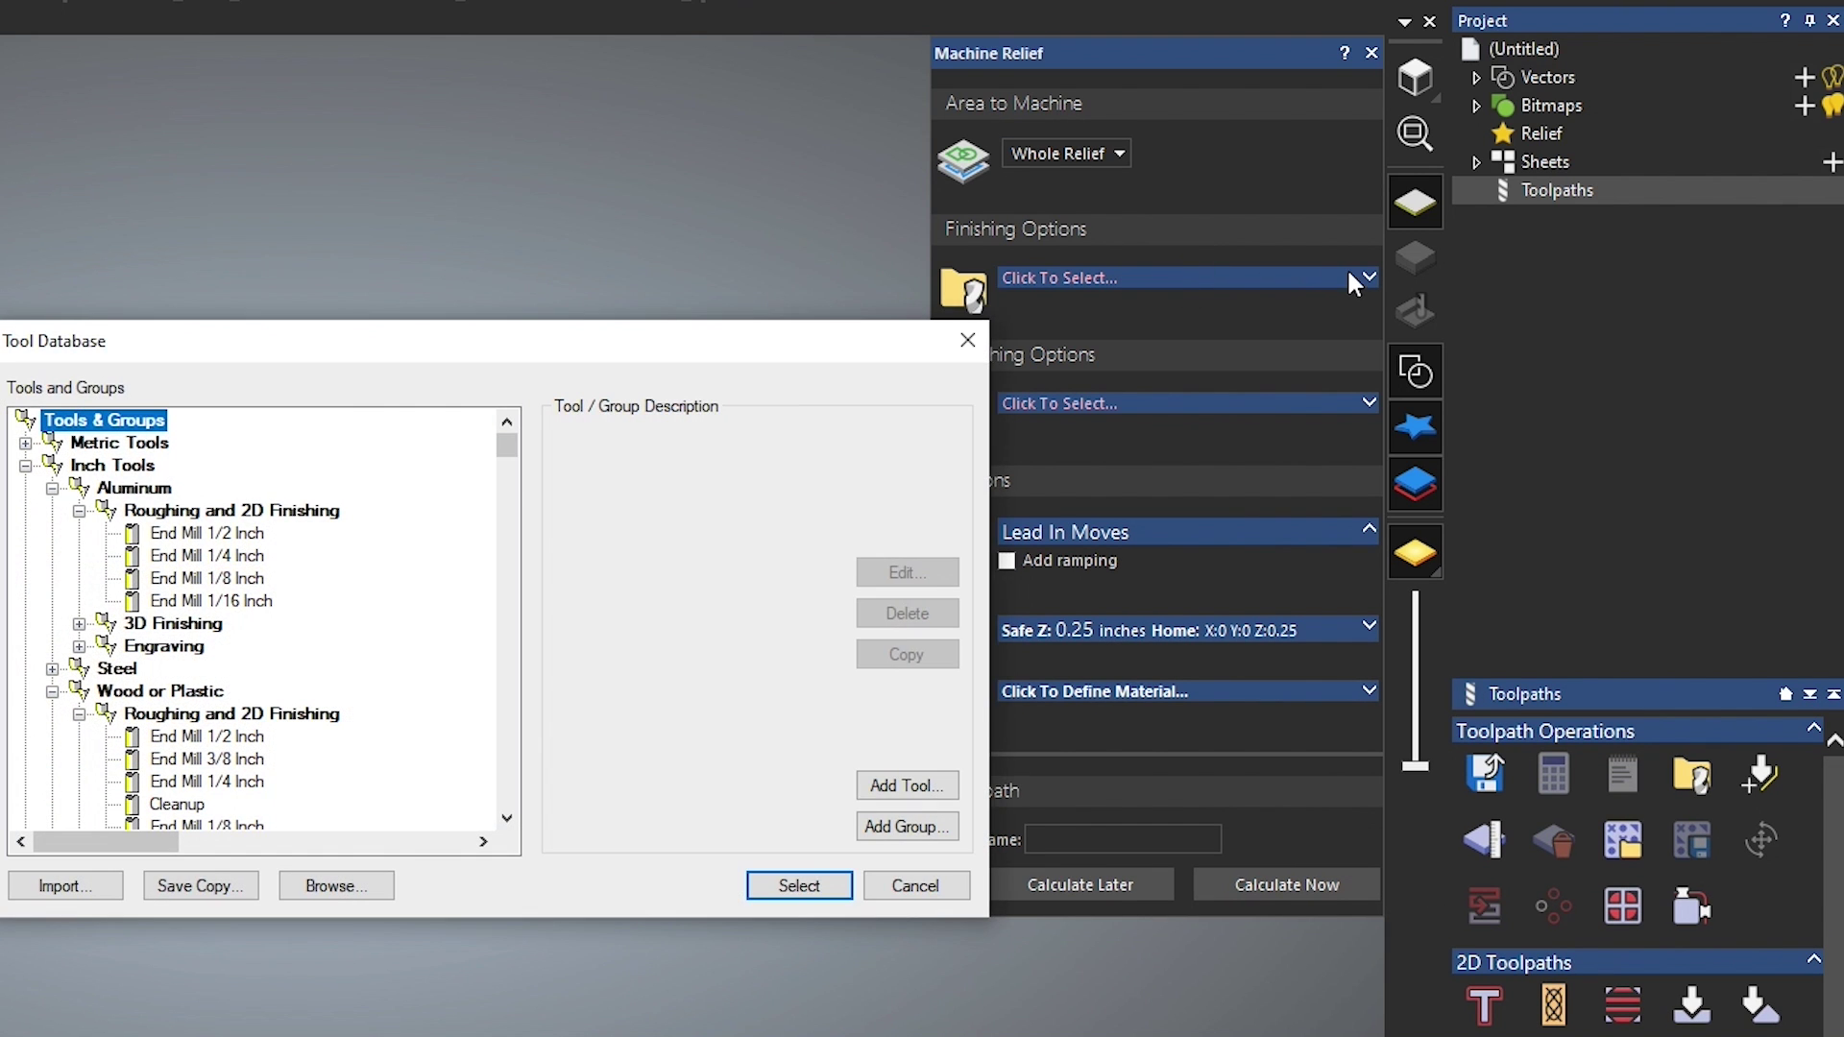
{"action": "left_click_drag", "start_coordinate": [507, 448], "coordinate": [504, 822]}
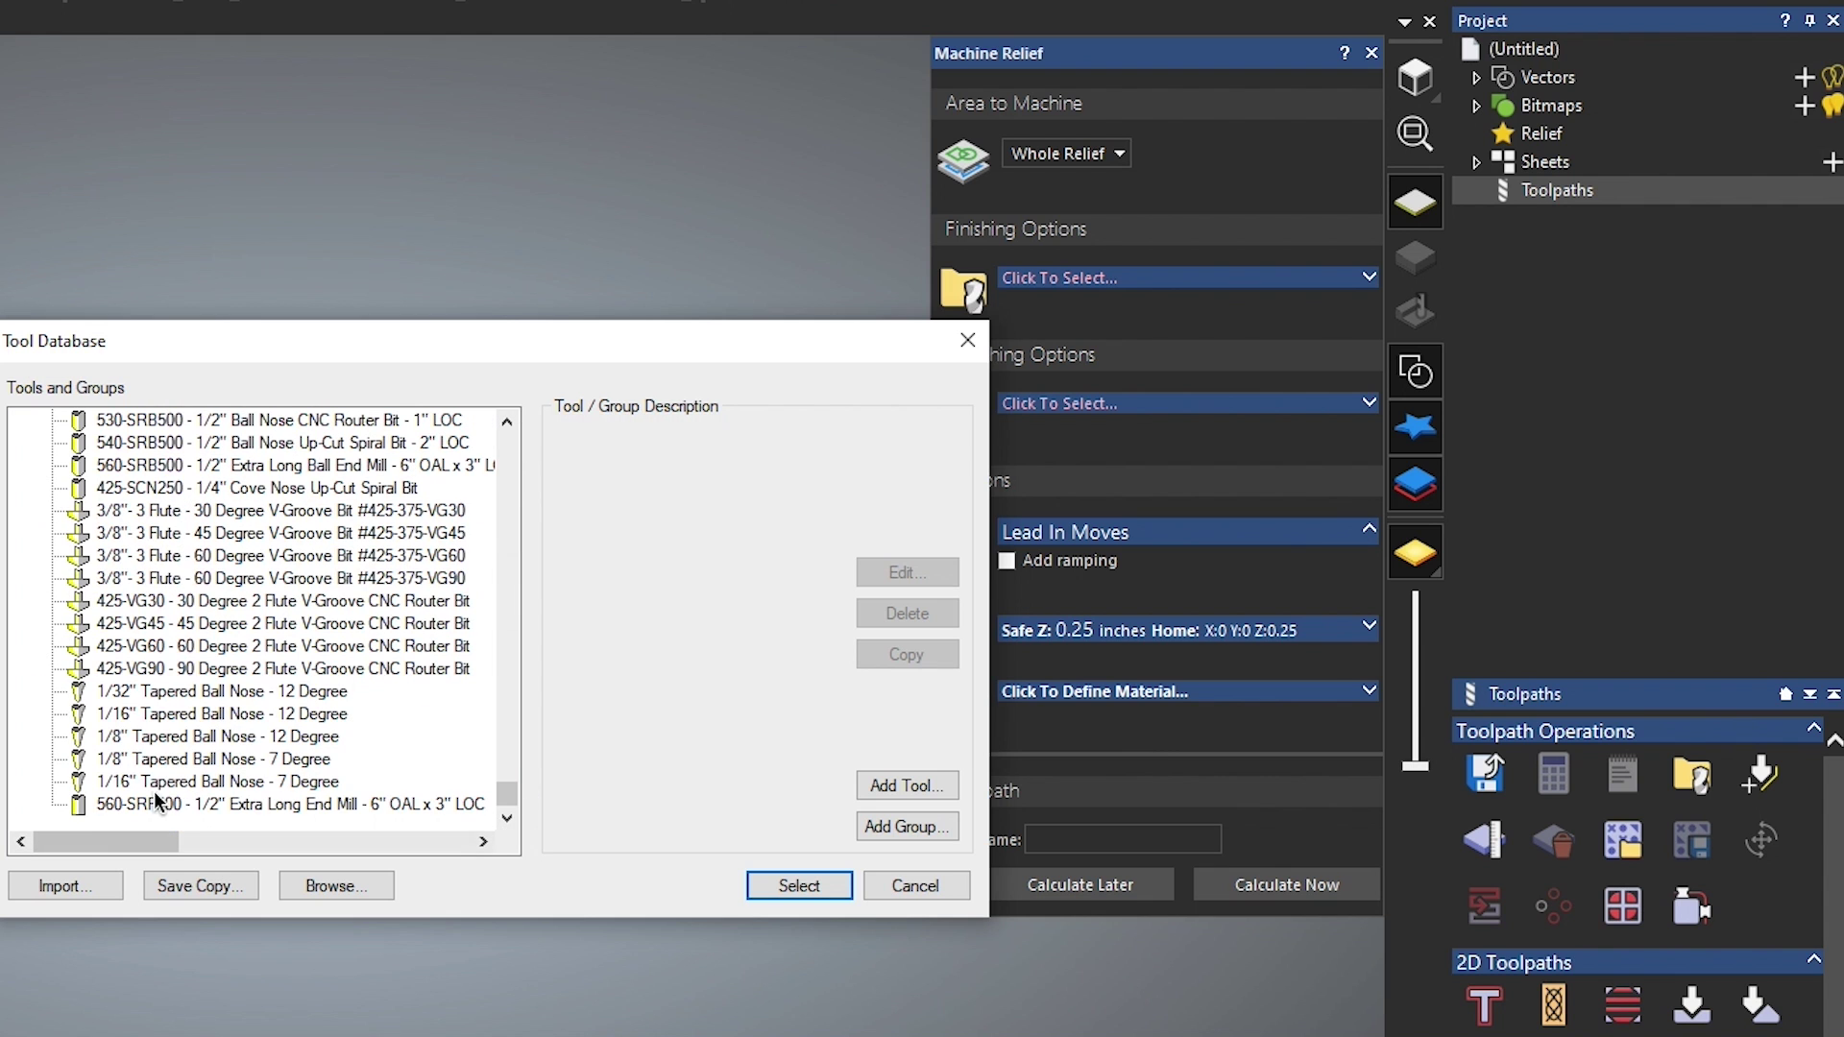
{"action": "left_click", "coordinate": [176, 740]}
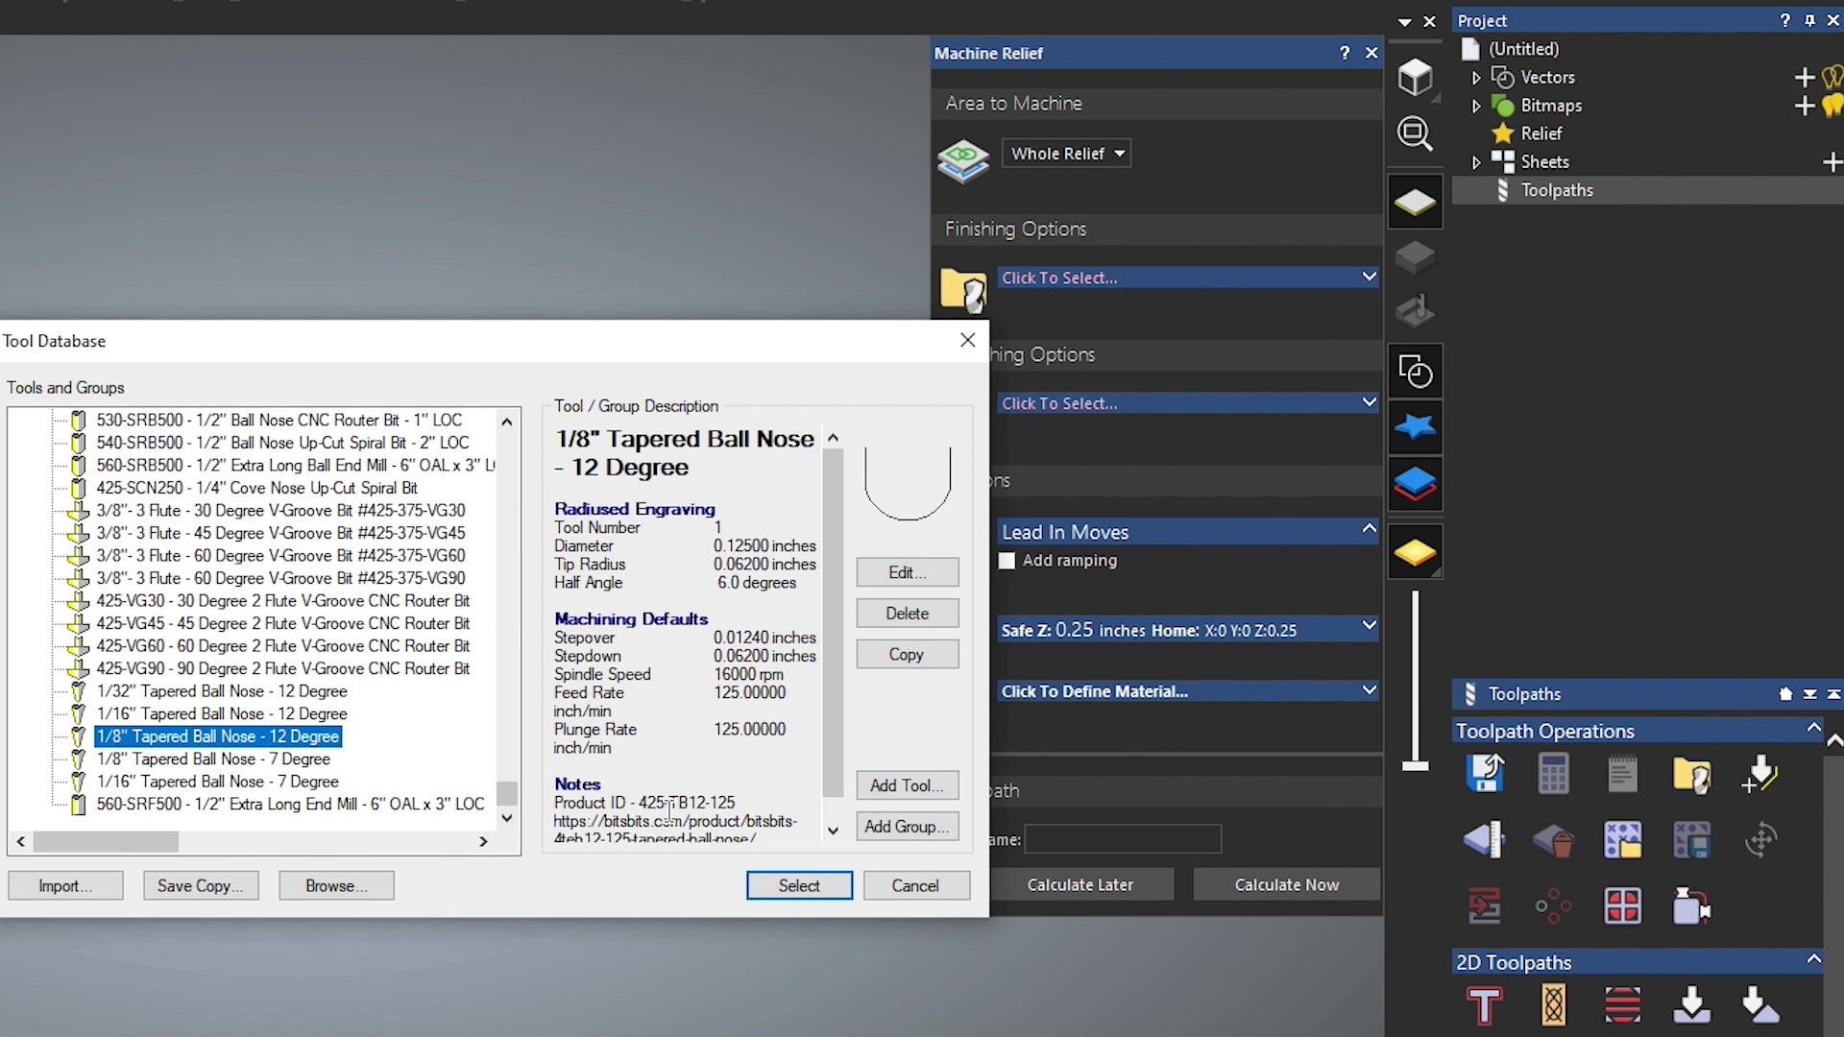
{"action": "left_click", "coordinate": [783, 884]}
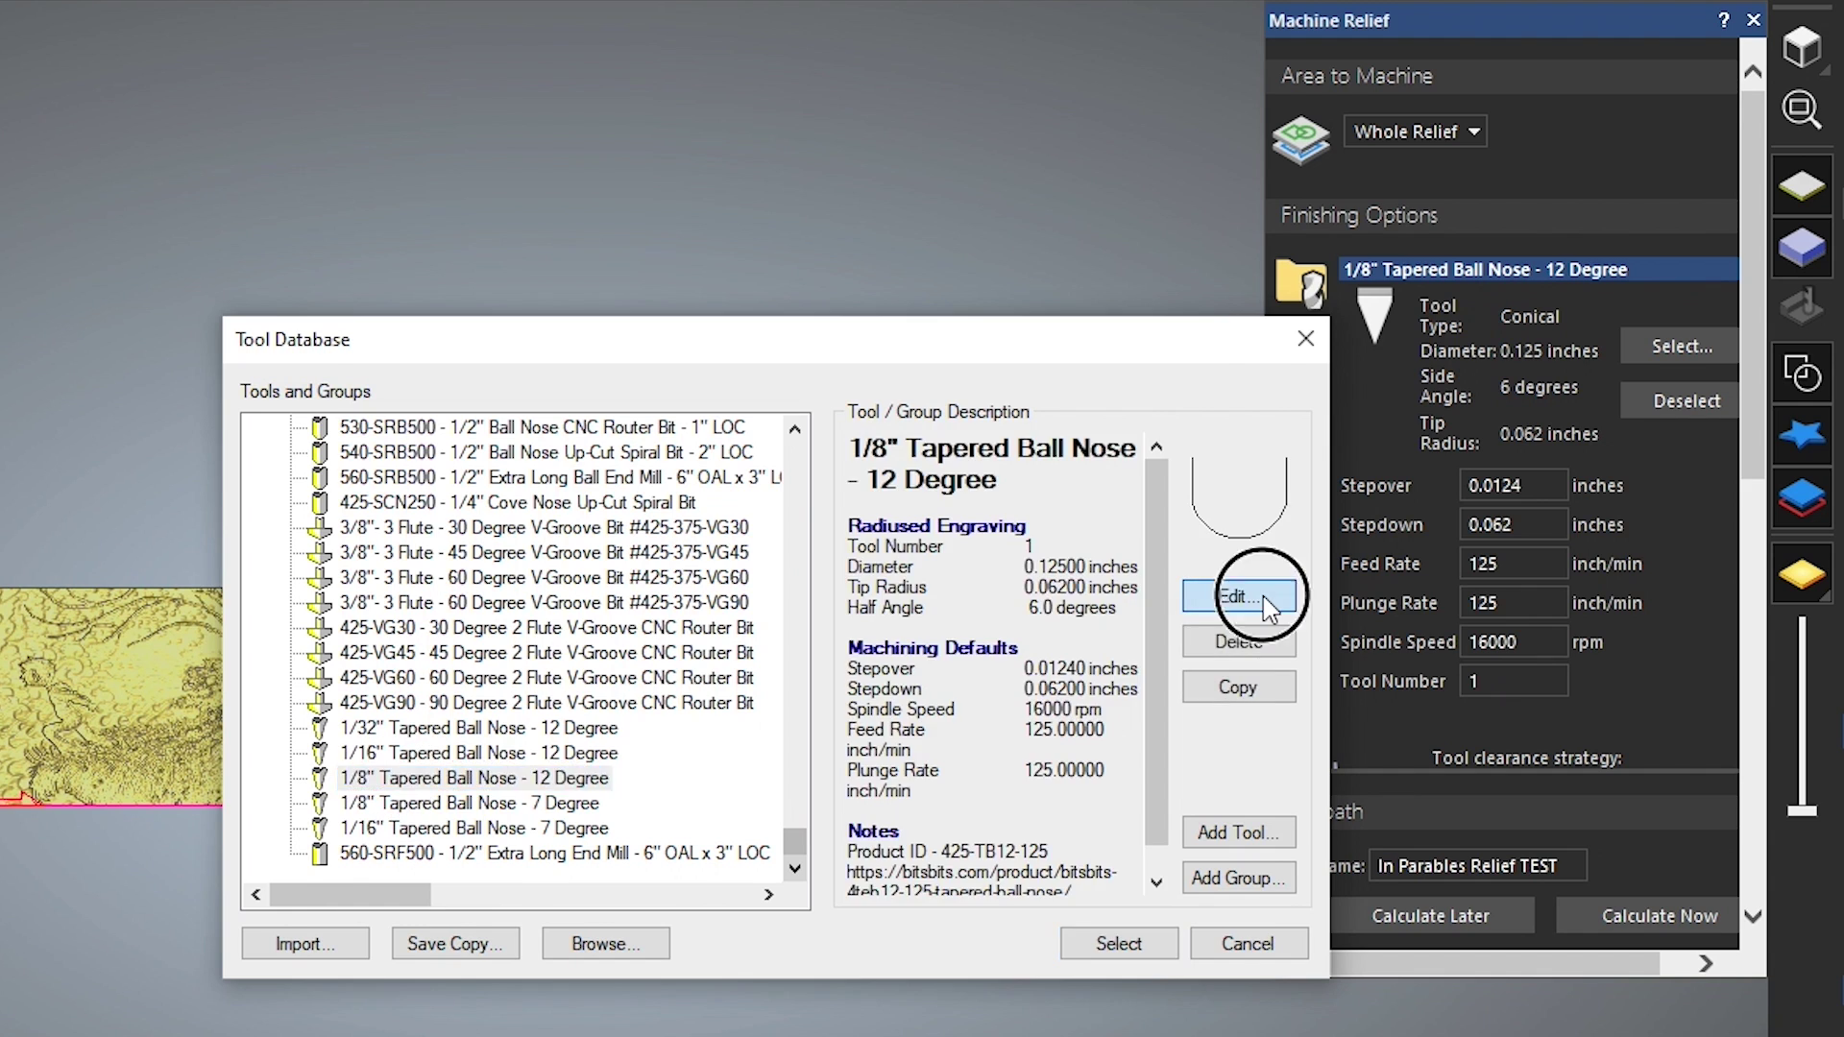
{"action": "left_click", "coordinate": [1268, 595]}
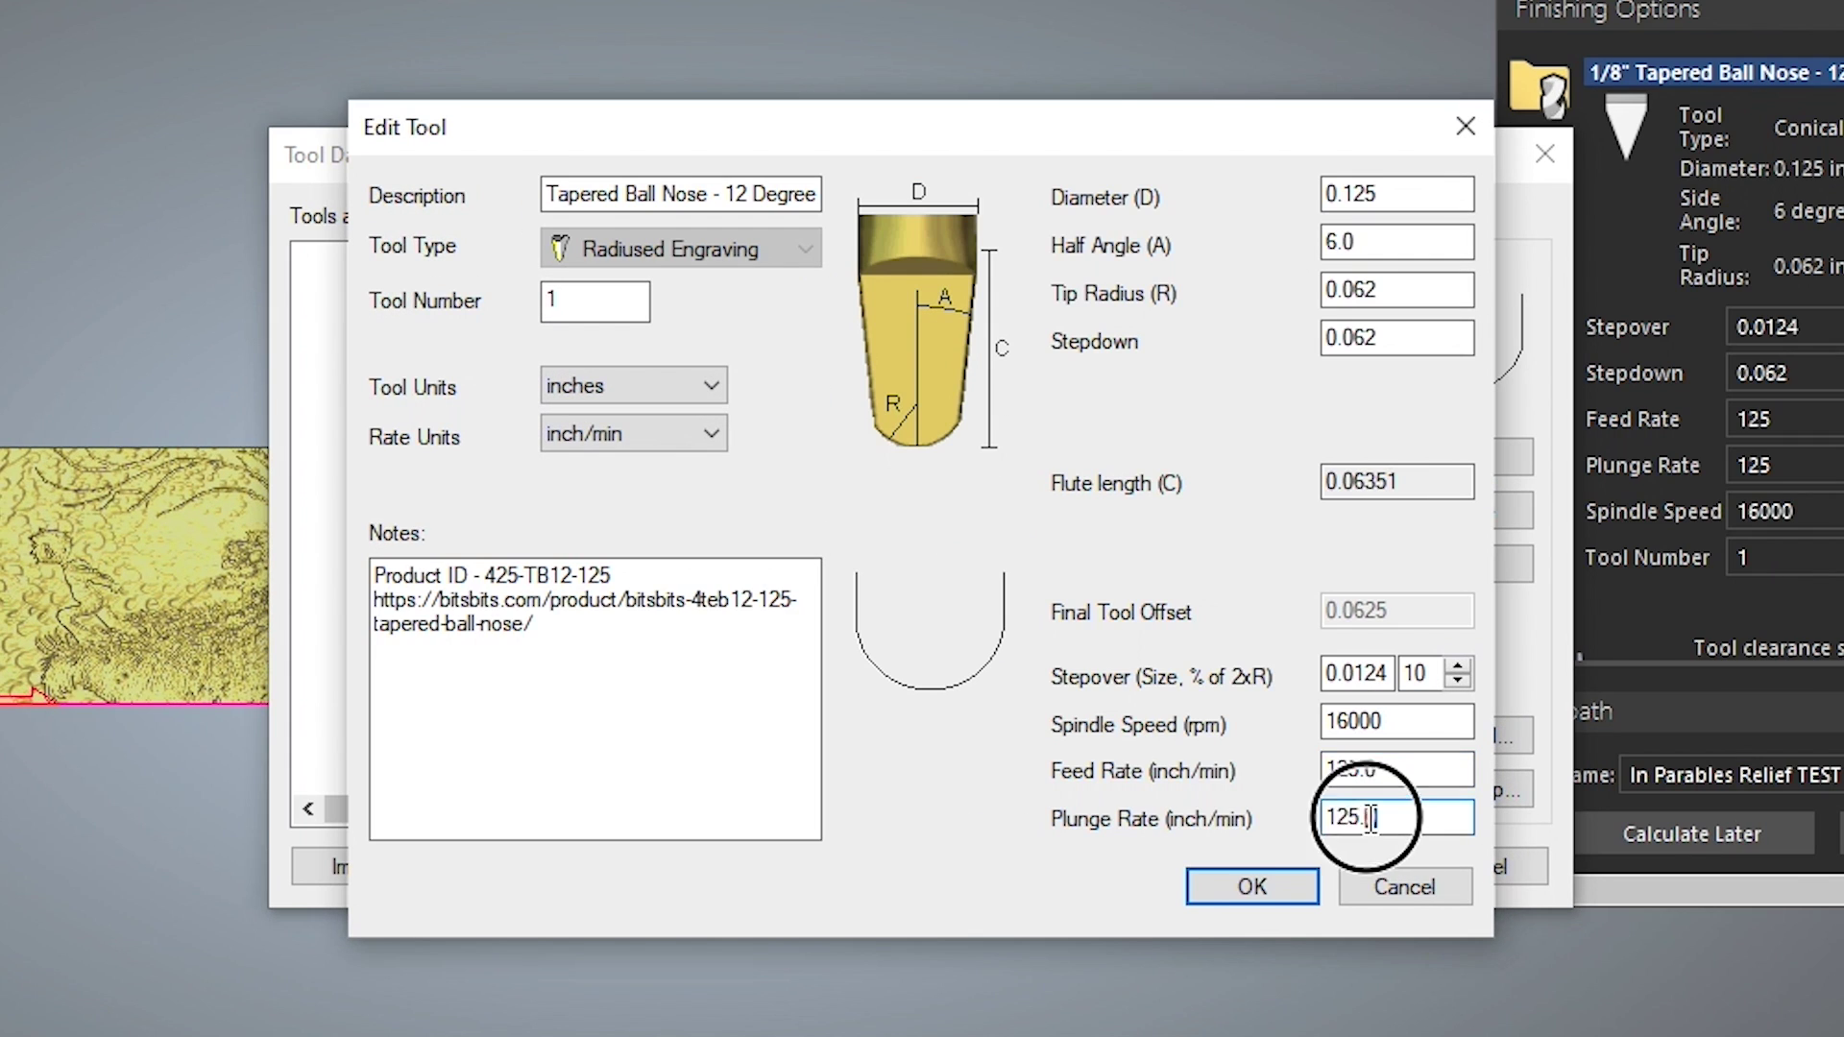
{"action": "double_click", "coordinate": [1180, 902]}
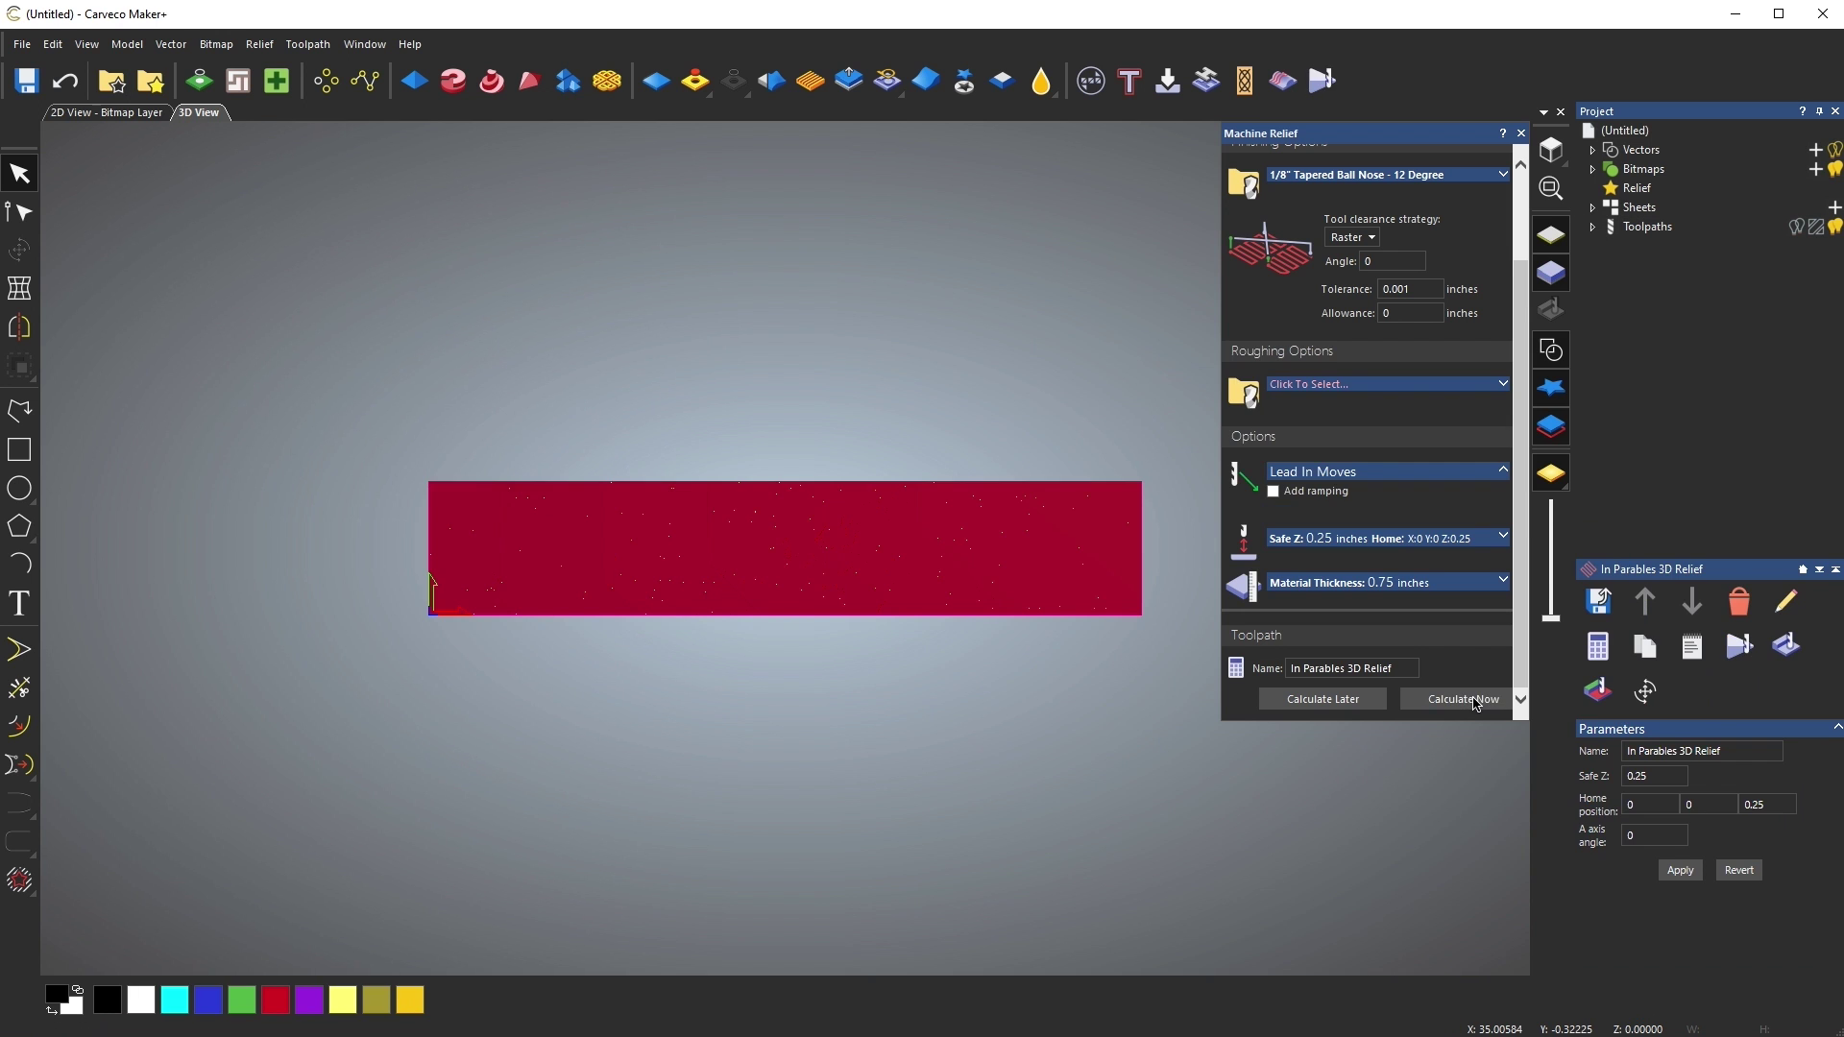
Step: Inspect the wood simulation, save the toolpaths and show the 02:07:17 toolpath summary
{"action": "left_click_drag", "start_coordinate": [992, 659], "coordinate": [672, 858]}
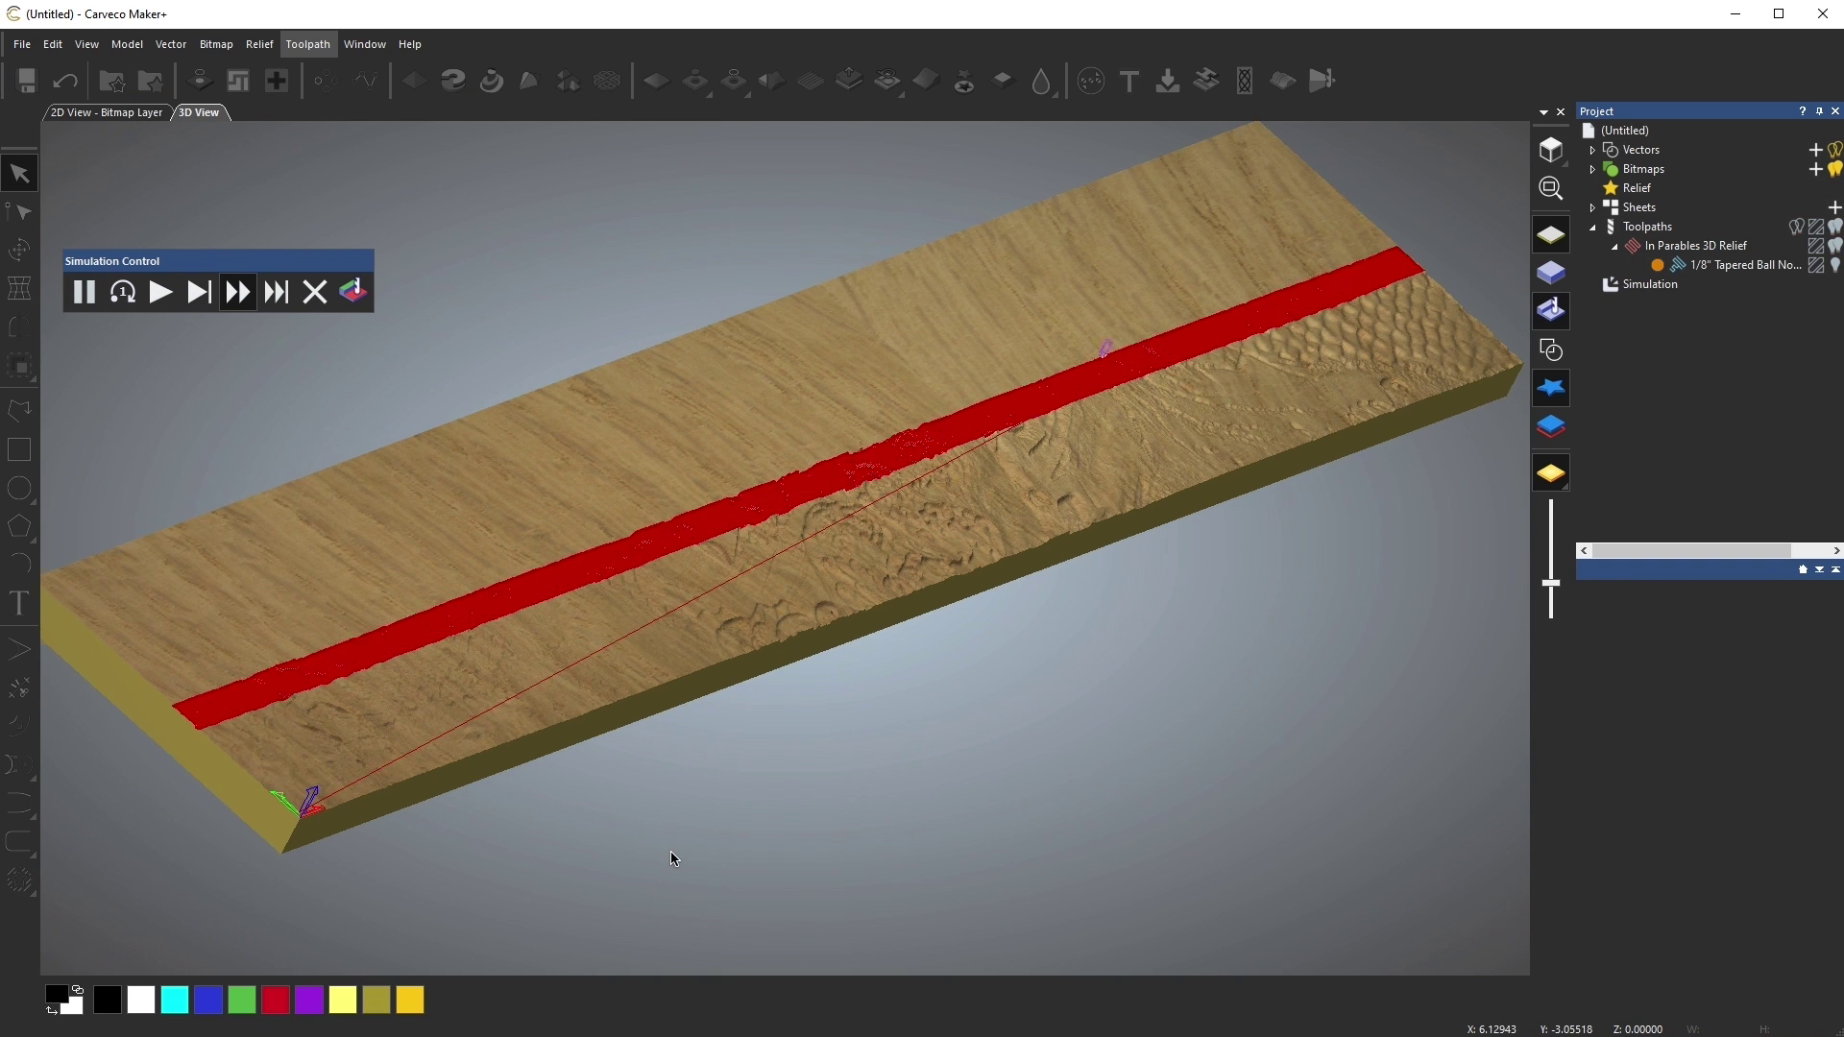
{"action": "scroll", "coordinate": [1380, 575], "scroll_direction": "up", "scroll_amount": 3}
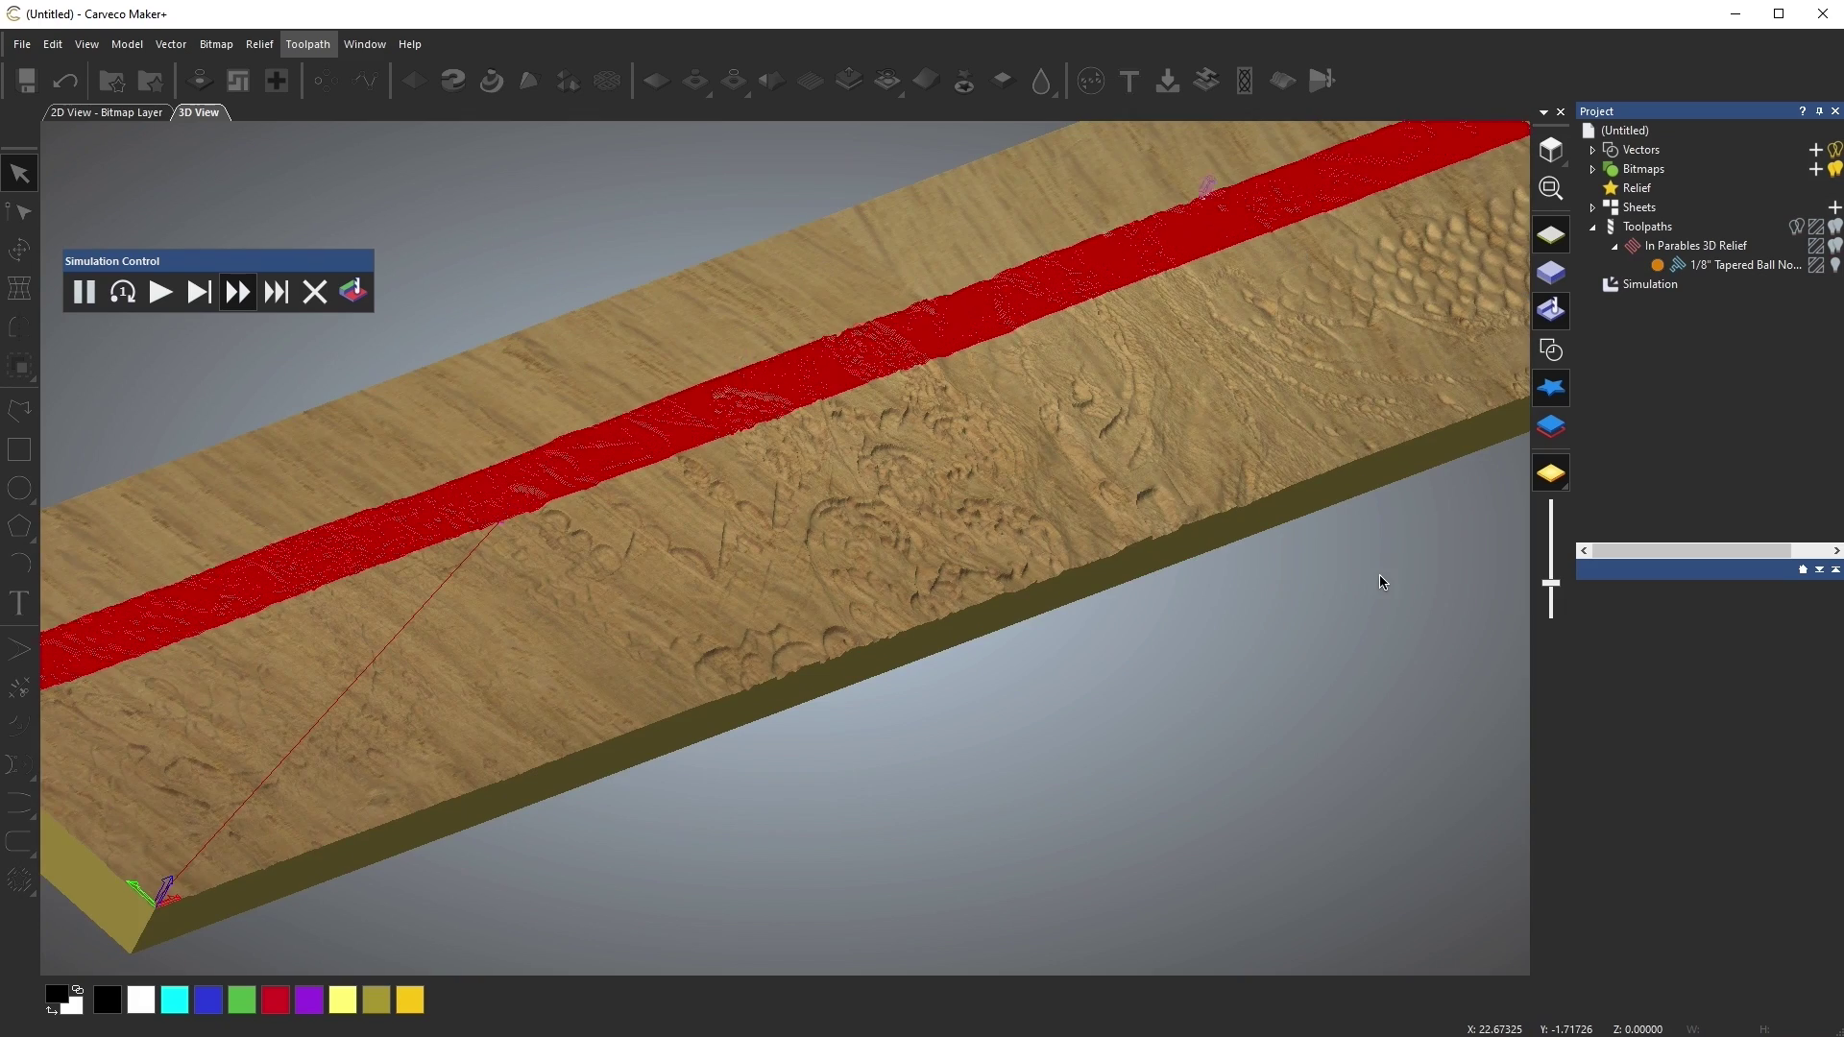
{"action": "scroll", "coordinate": [1379, 582], "scroll_direction": "down", "scroll_amount": 1}
{"action": "left_click_drag", "start_coordinate": [1409, 697], "coordinate": [1037, 946]}
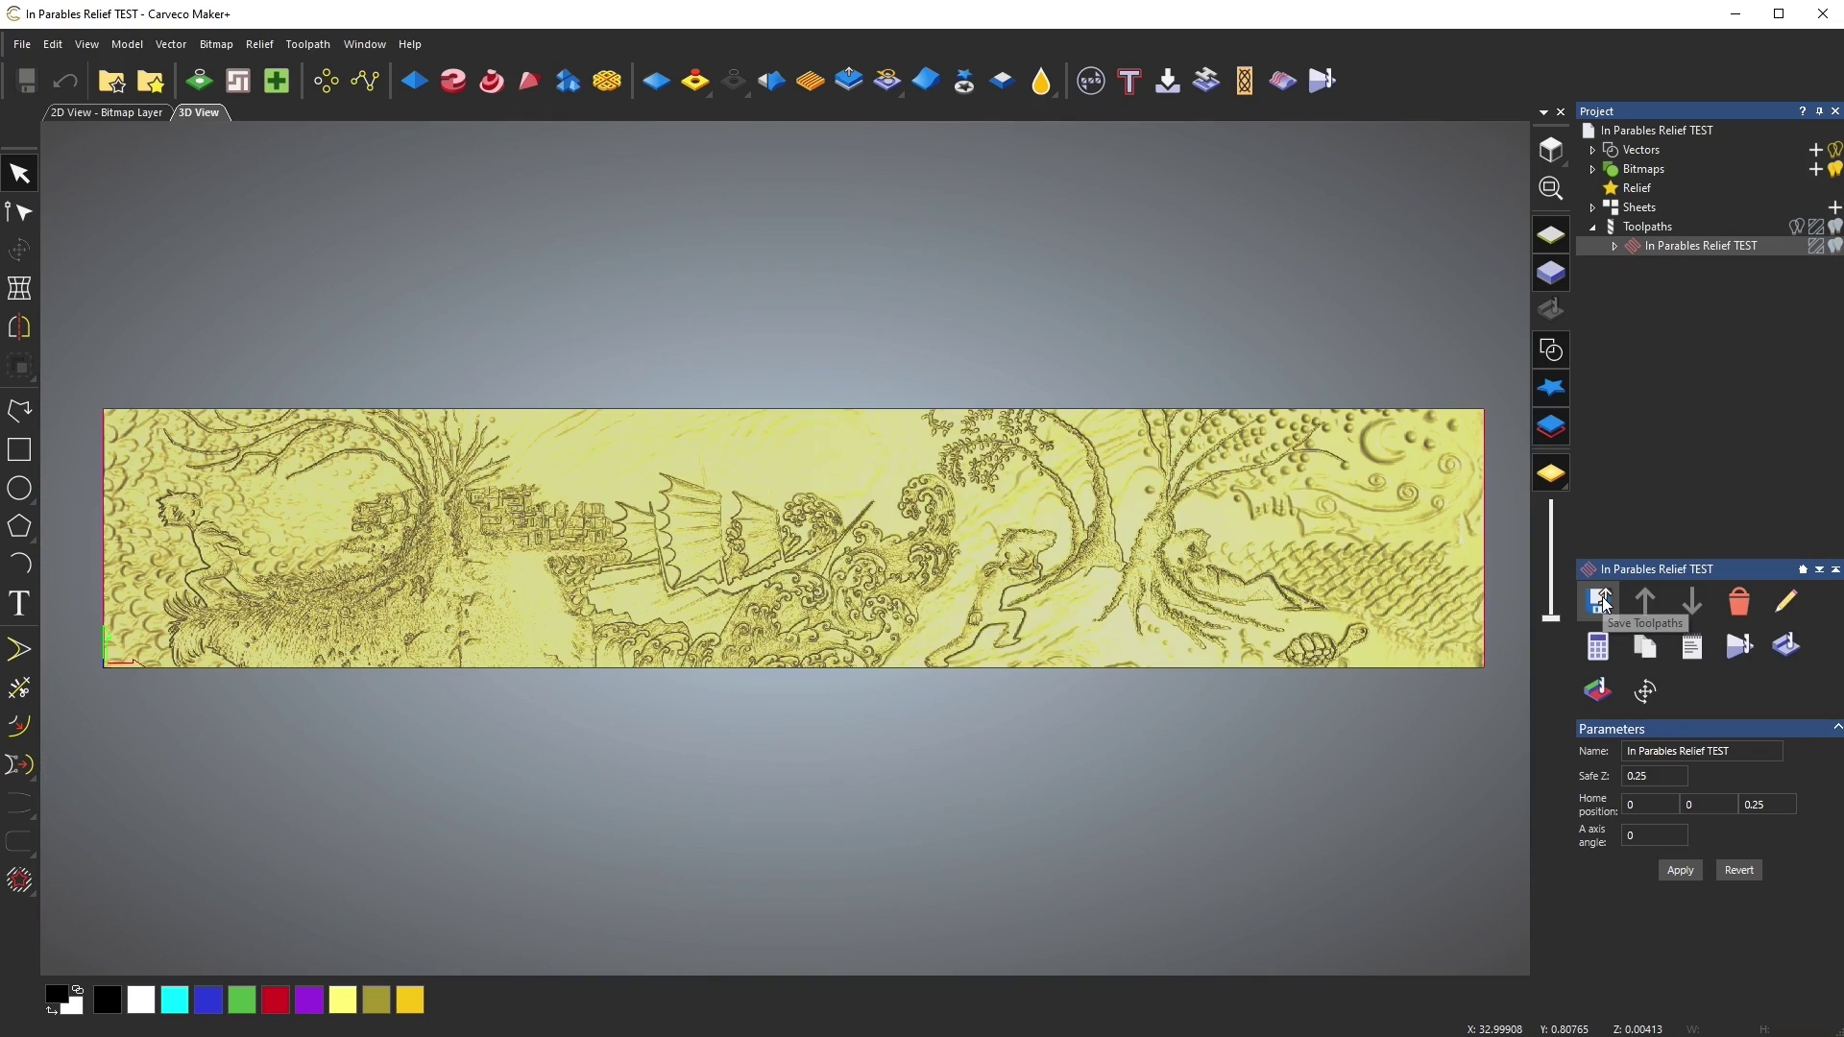
{"action": "left_click", "coordinate": [1602, 601]}
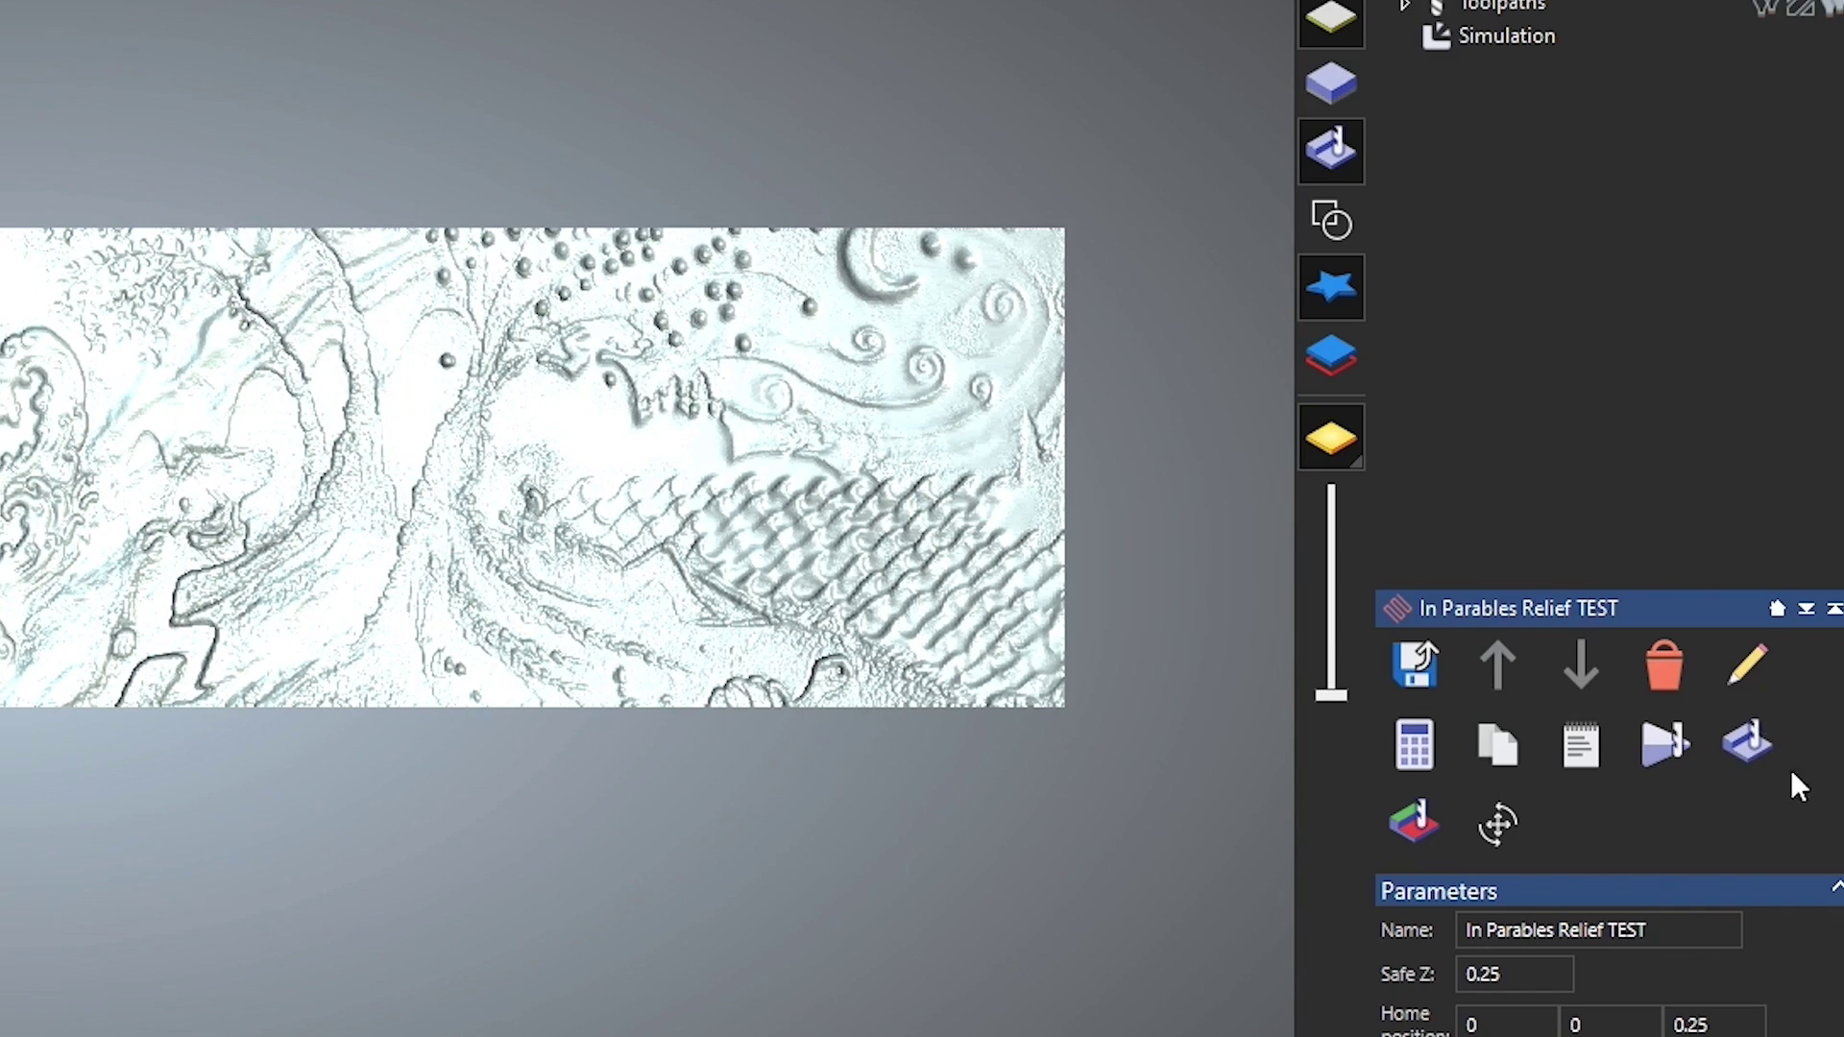
{"action": "left_click", "coordinate": [1583, 747]}
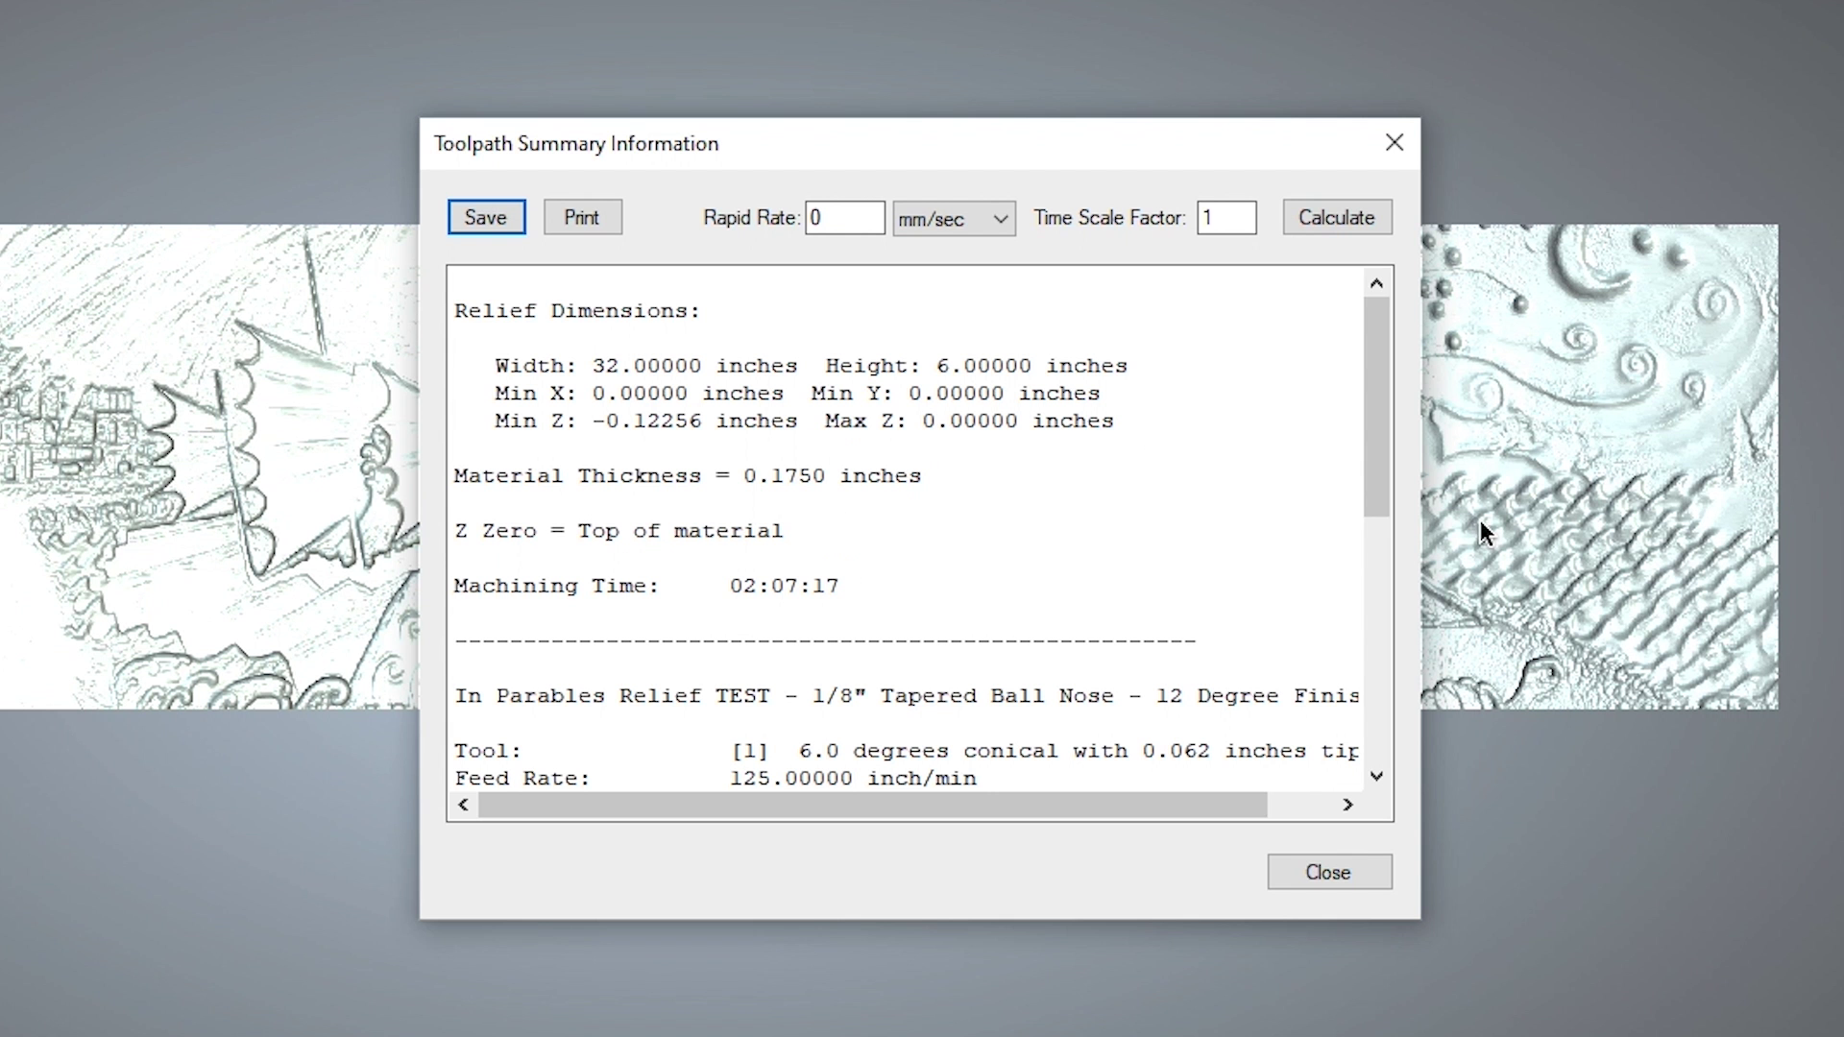